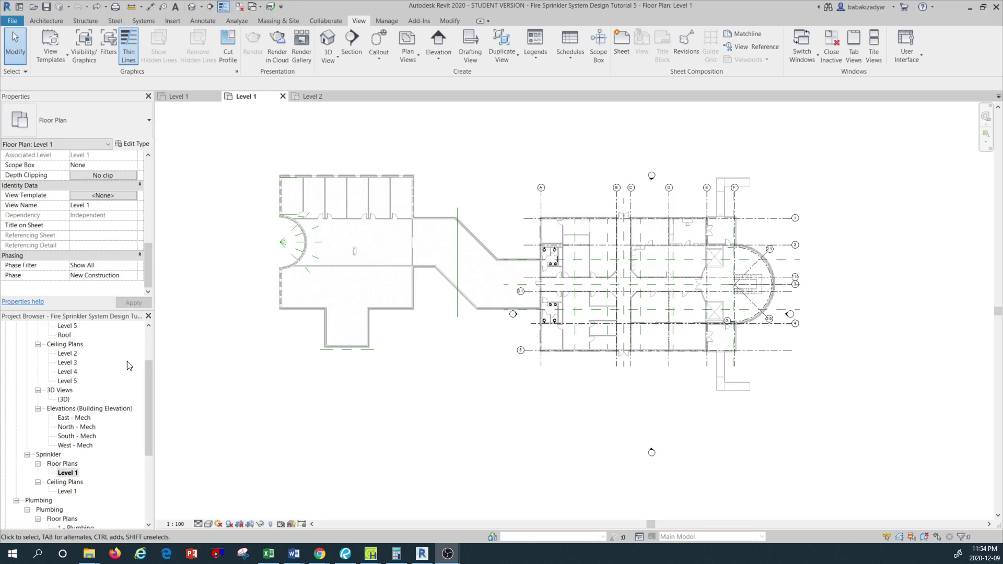
# - Examine the HVAC, Sprinkler and Plumbing views organised by discipline in the project browser
pyautogui.scroll(4, 129, 365)
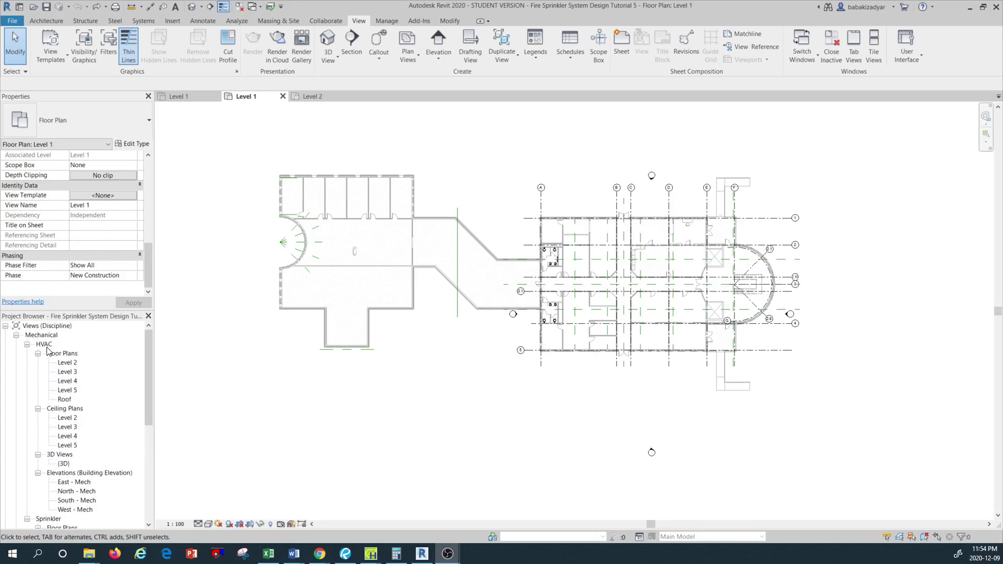
pyautogui.scroll(-3, 78, 397)
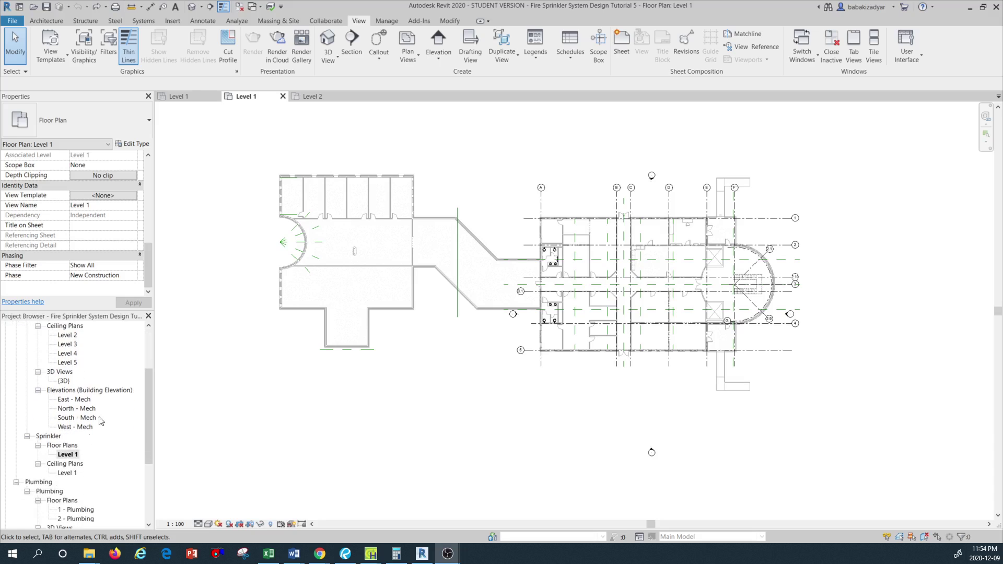
pyautogui.scroll(-4, 52, 466)
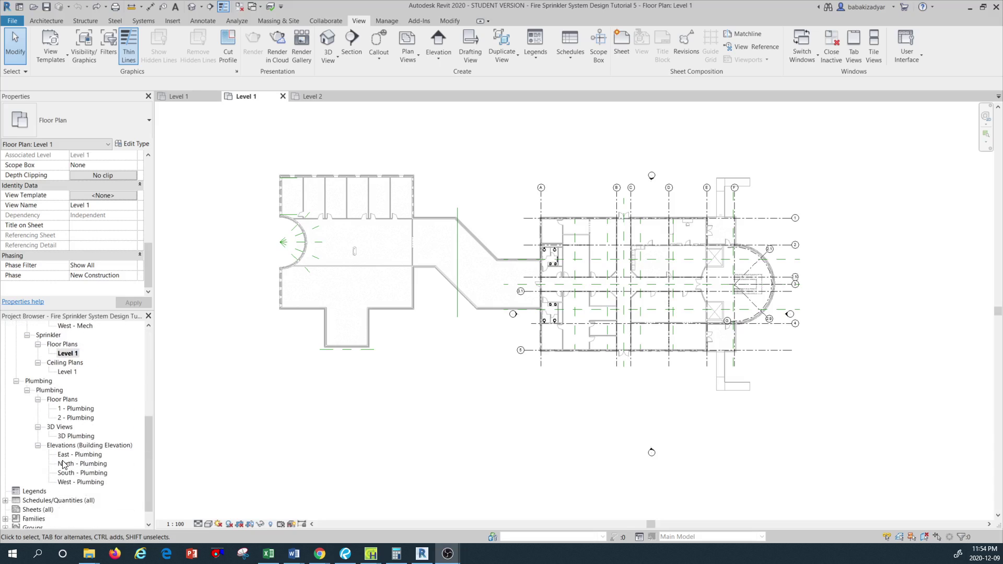
pyautogui.scroll(2, 93, 397)
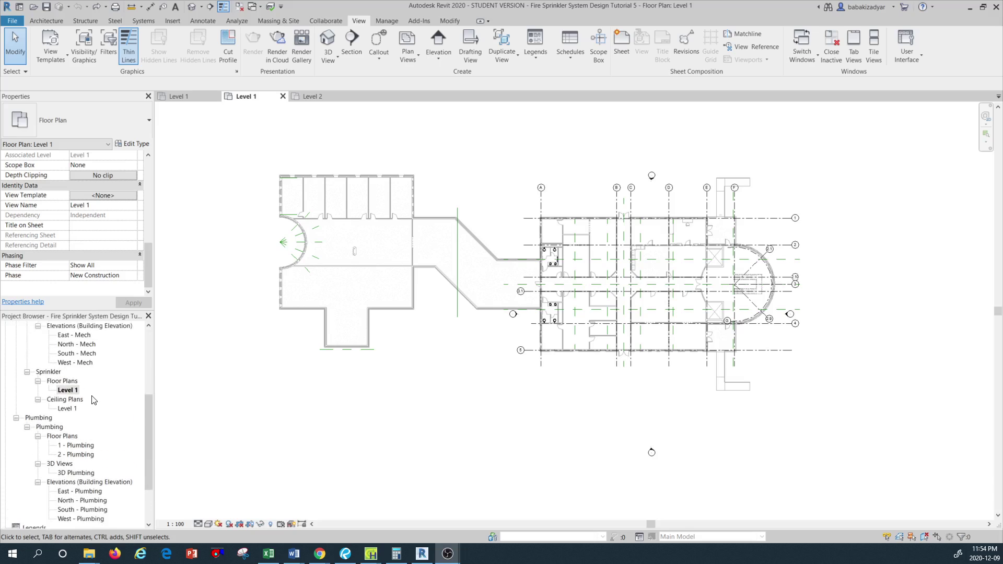
pyautogui.scroll(7, 93, 400)
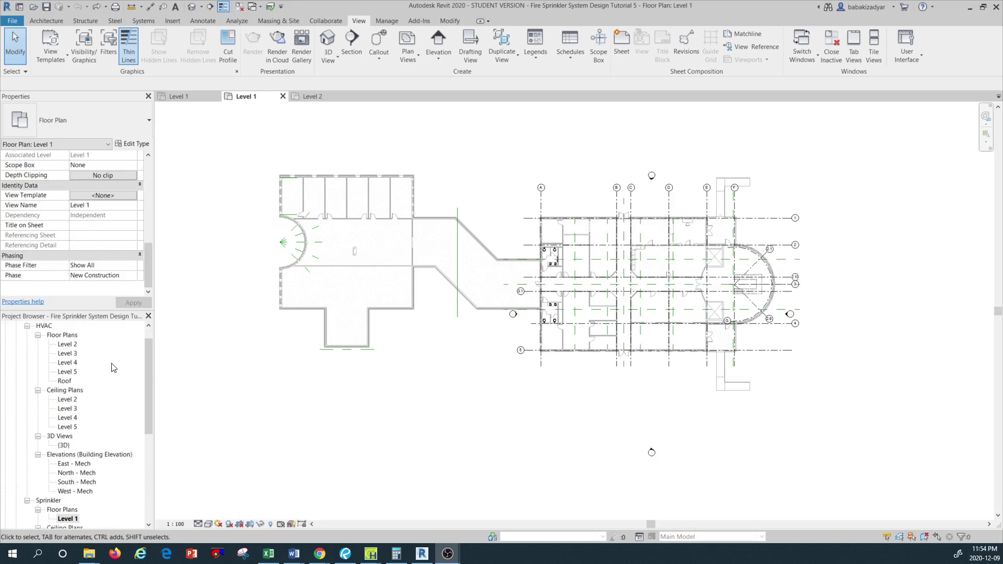
pyautogui.scroll(1, 114, 368)
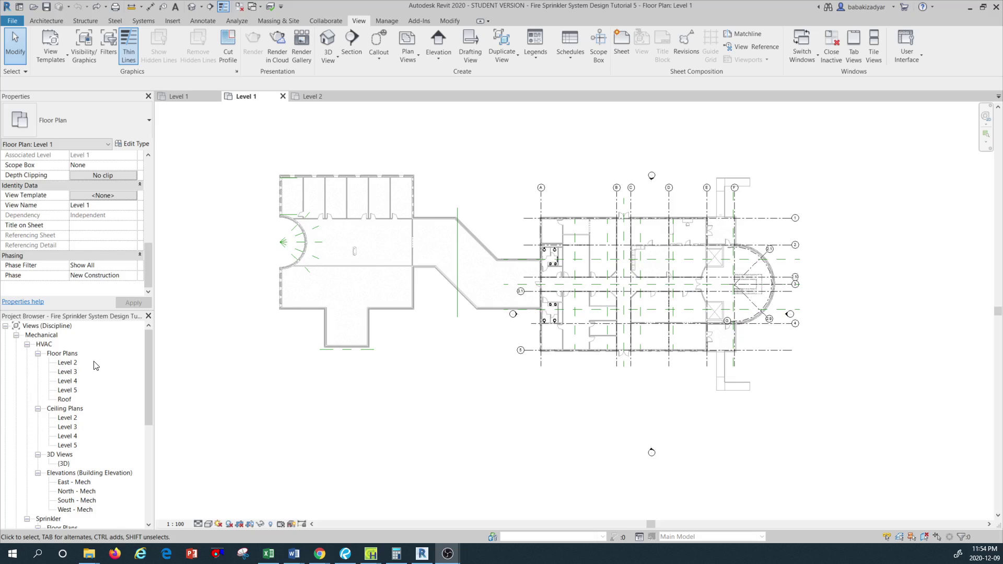
pyautogui.scroll(-1, 95, 365)
pyautogui.scroll(1, 95, 364)
pyautogui.scroll(-1, 77, 374)
pyautogui.scroll(-1, 77, 374)
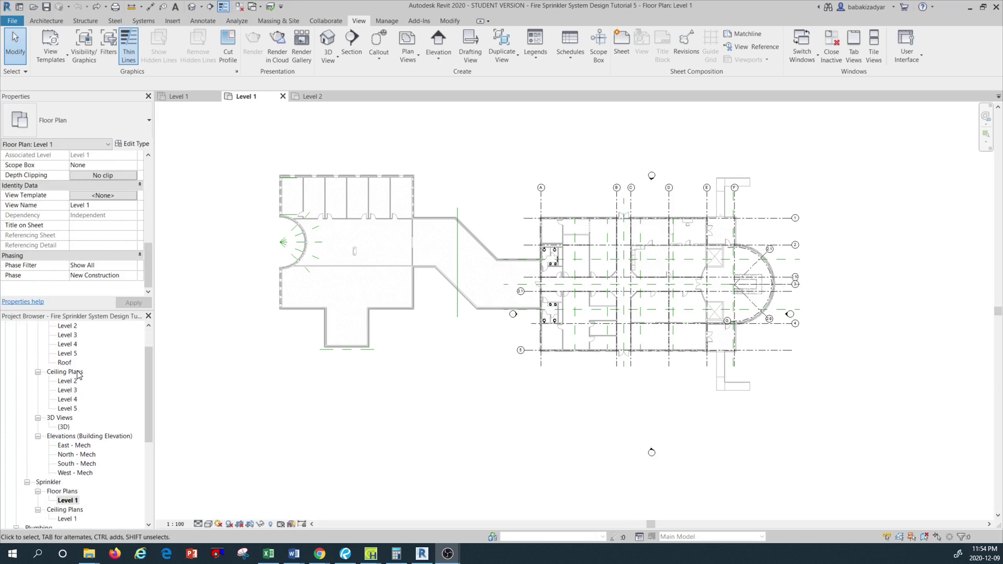
pyautogui.scroll(2, 107, 398)
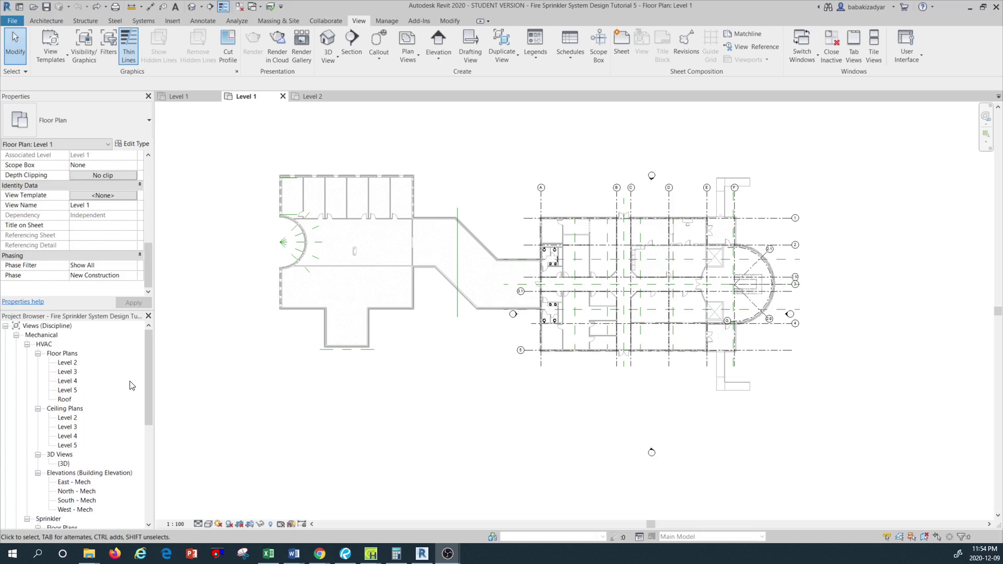
pyautogui.scroll(-2, 131, 386)
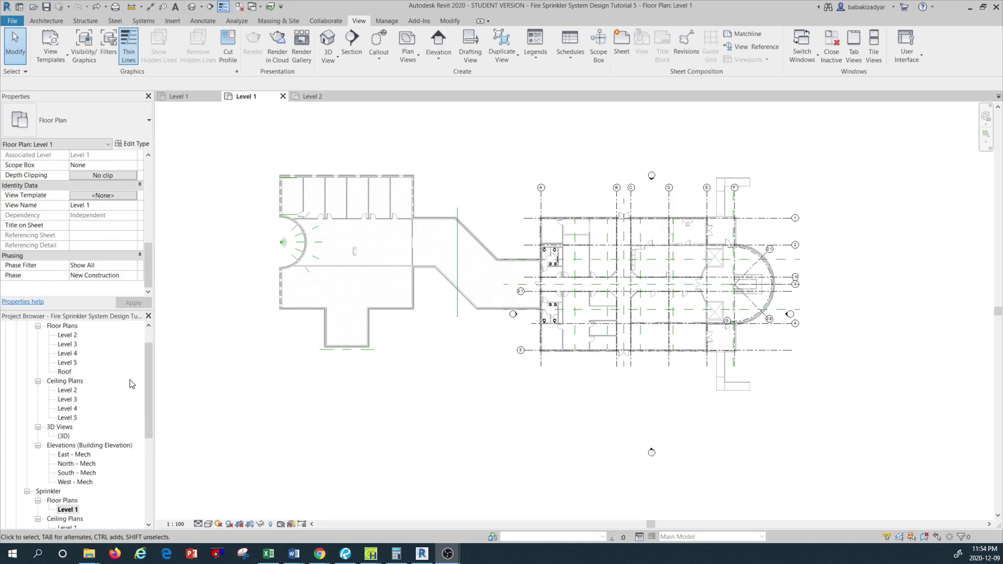
pyautogui.scroll(-5, 126, 384)
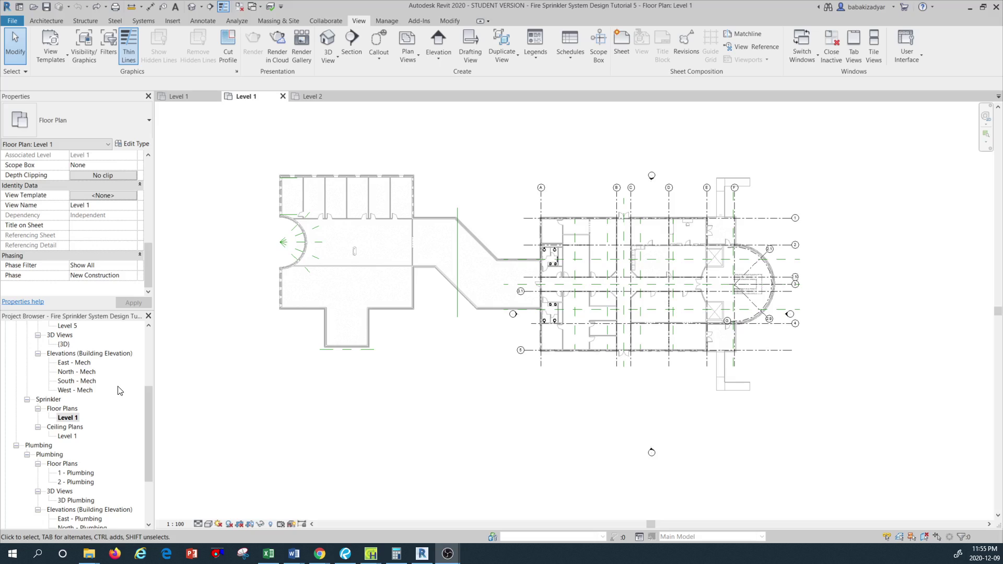
# - Review the annotation, analytical model, imported category and Revit link visibility overrides of the sprinkler Level 1 floor plan
pyautogui.click(270, 413)
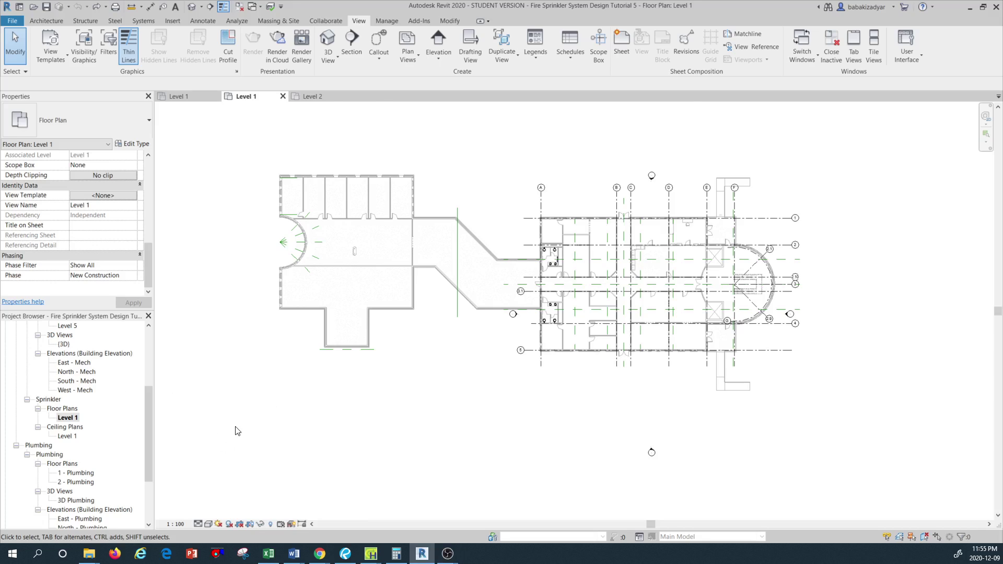
pyautogui.press('v')
pyautogui.press('v')
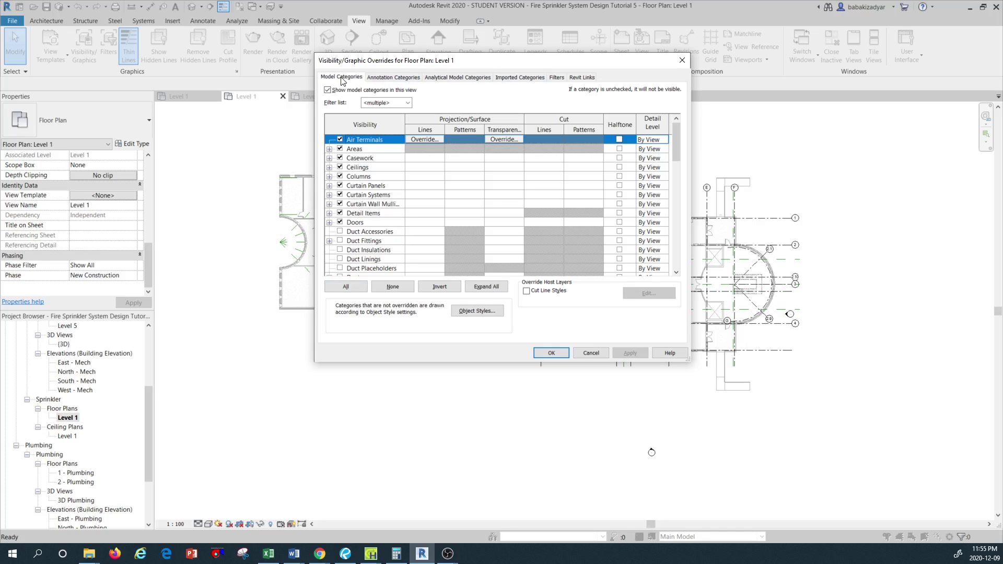
pyautogui.click(399, 78)
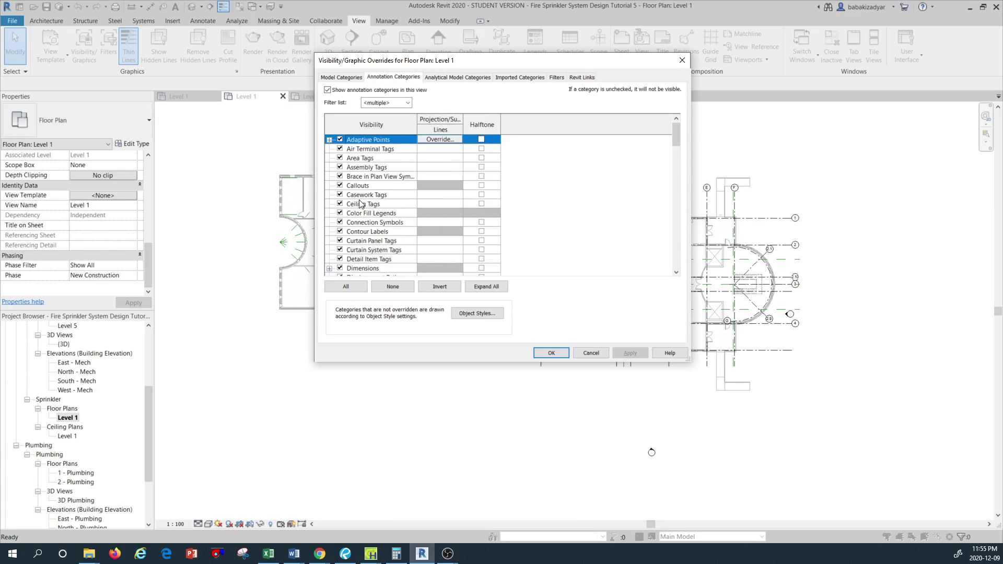
pyautogui.scroll(-2, 359, 204)
pyautogui.scroll(2, 360, 185)
pyautogui.scroll(-6, 368, 252)
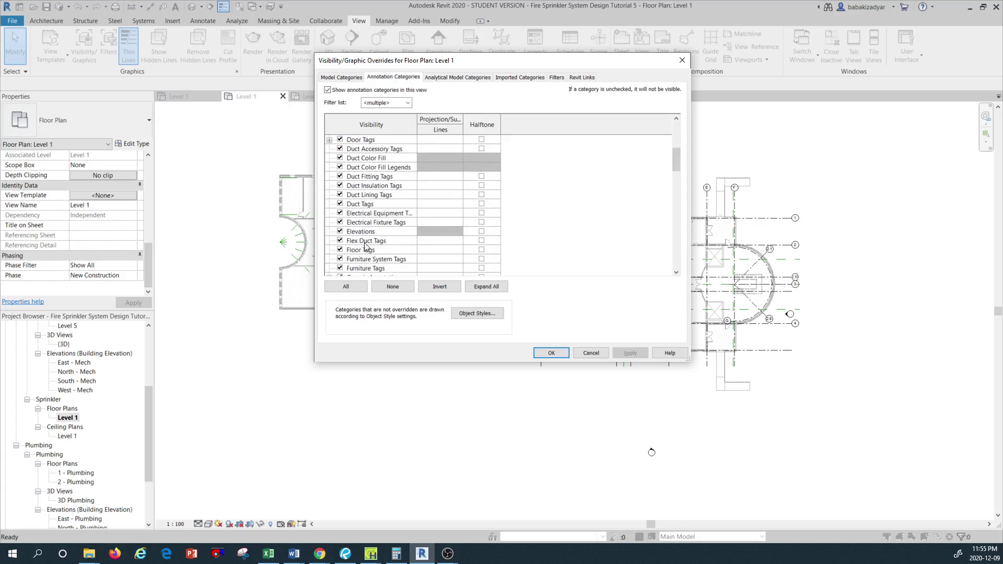
pyautogui.scroll(5, 366, 245)
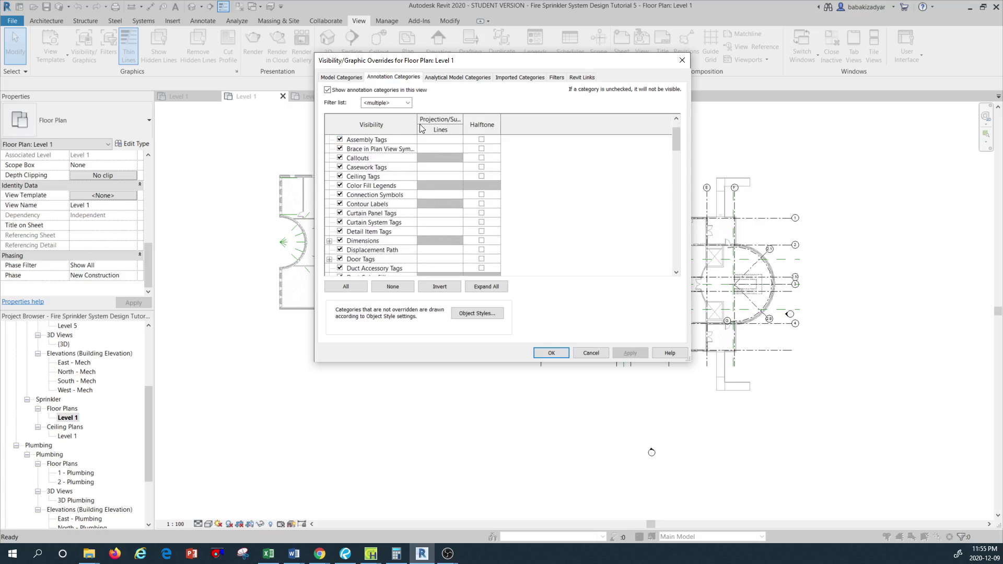
pyautogui.click(467, 78)
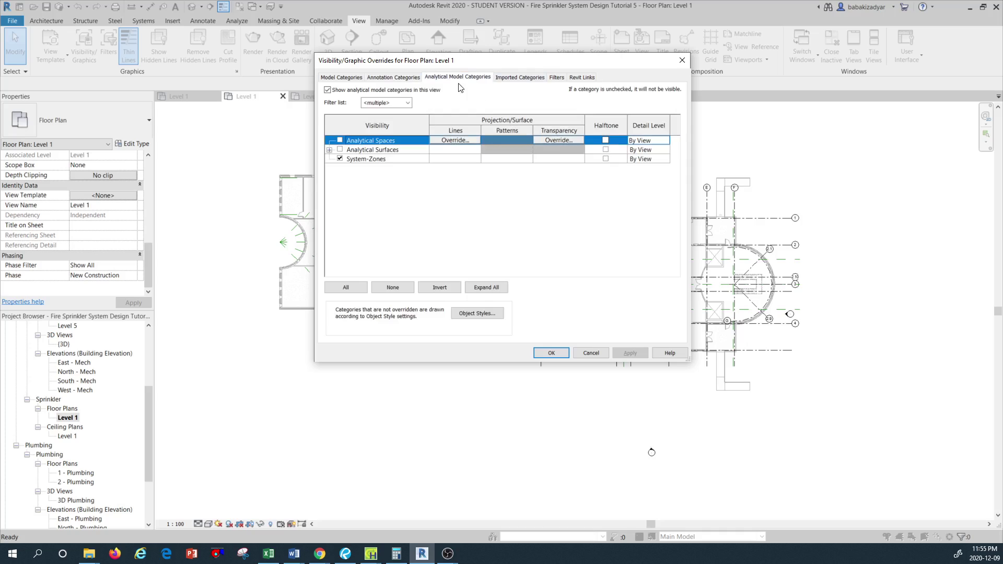
pyautogui.click(527, 79)
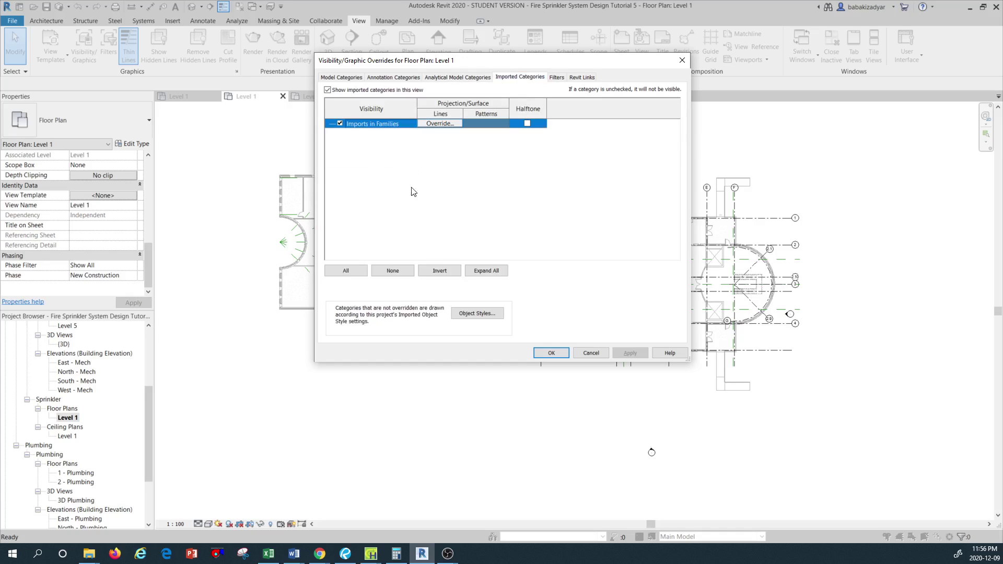
pyautogui.click(580, 77)
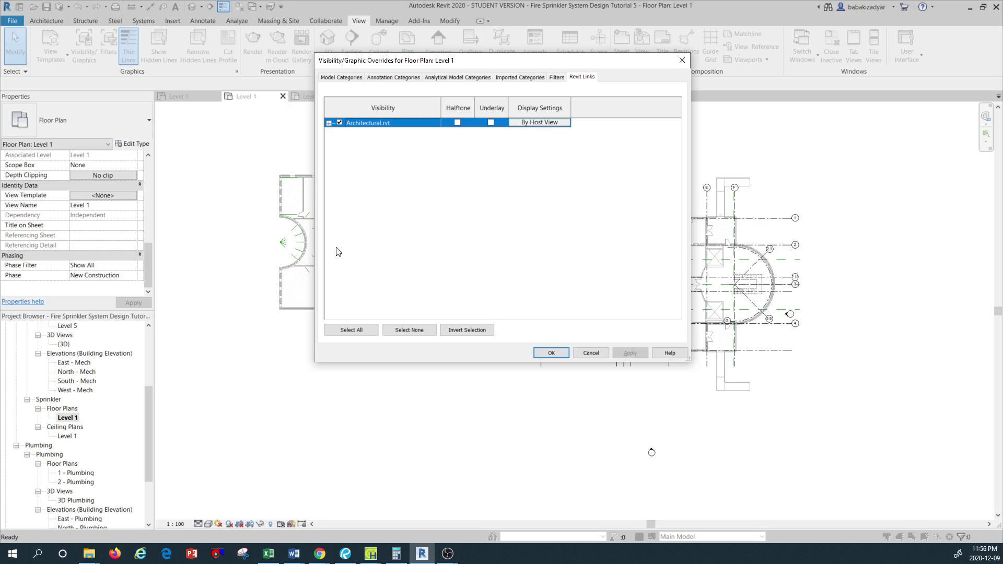
# - Compare the model and annotation category visibility of the Level 1 floor plan, including the duct and electrical categories, and close the overrides
pyautogui.hotkey('ctrl', 'Tab')
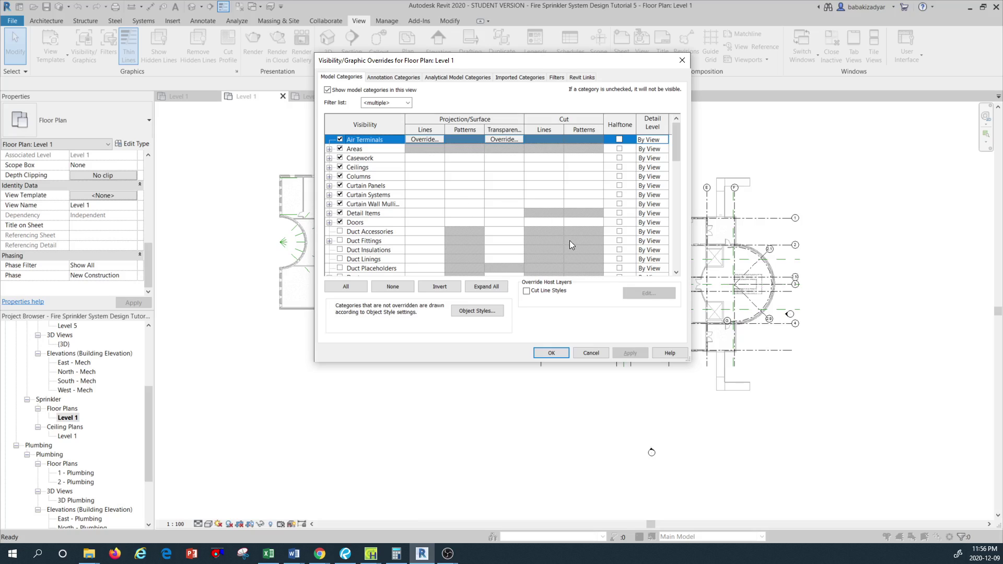
pyautogui.scroll(-1, 387, 209)
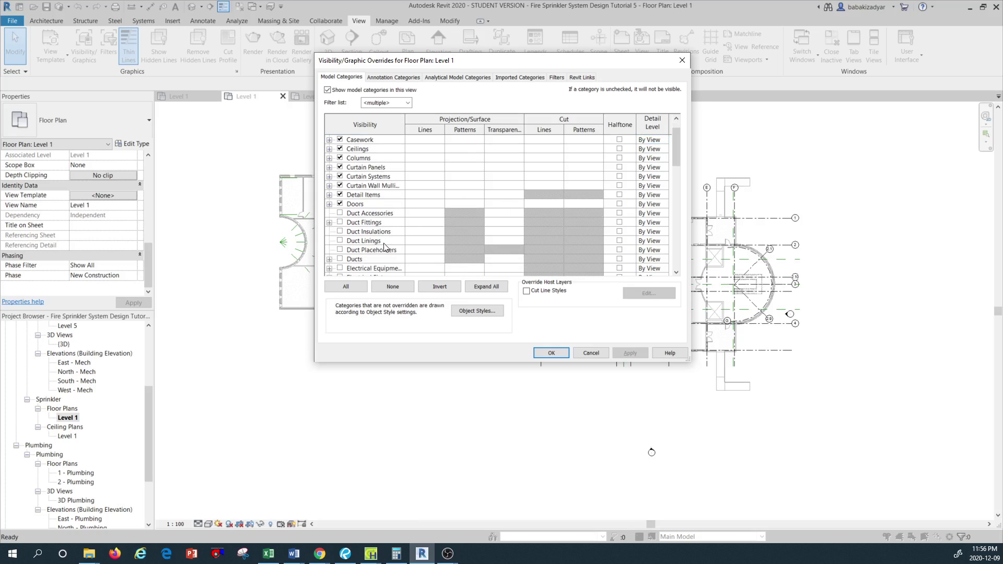
pyautogui.scroll(-1, 386, 245)
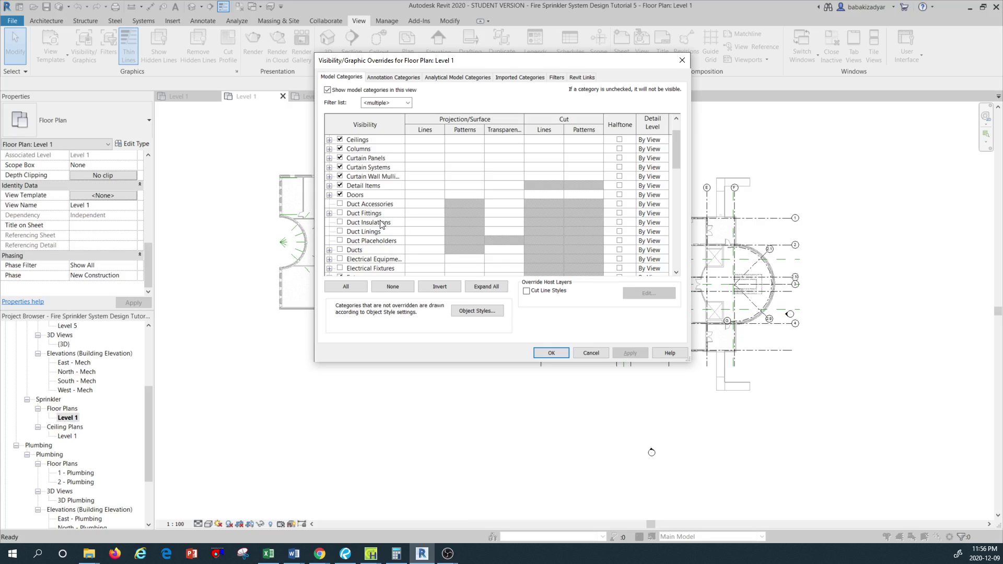
pyautogui.scroll(-2, 343, 217)
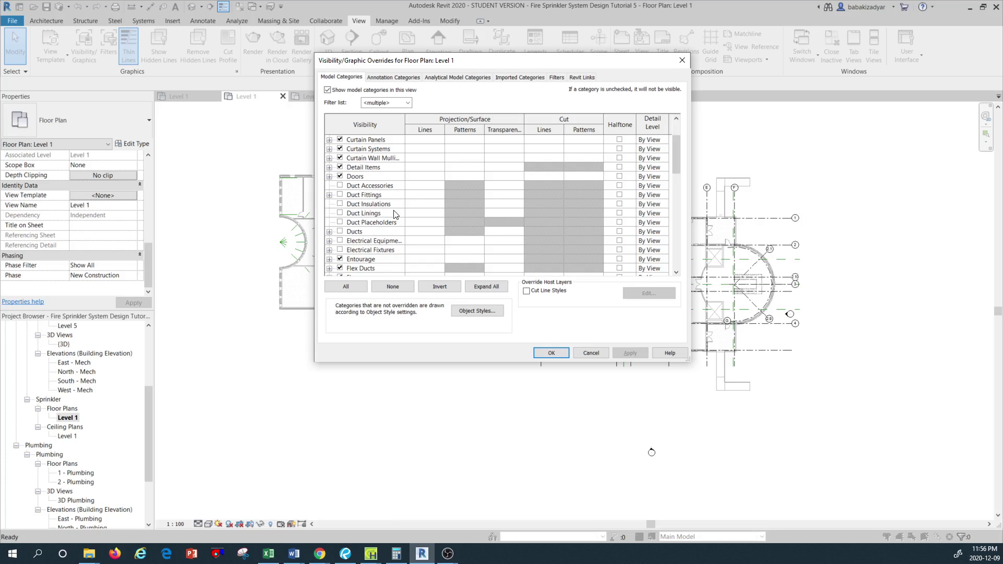
pyautogui.click(408, 79)
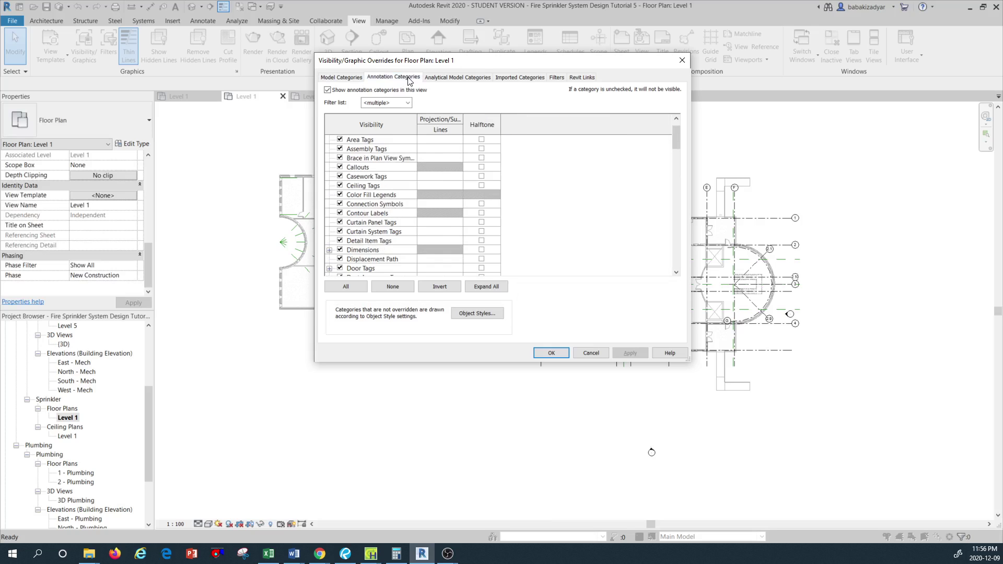
pyautogui.scroll(-4, 416, 189)
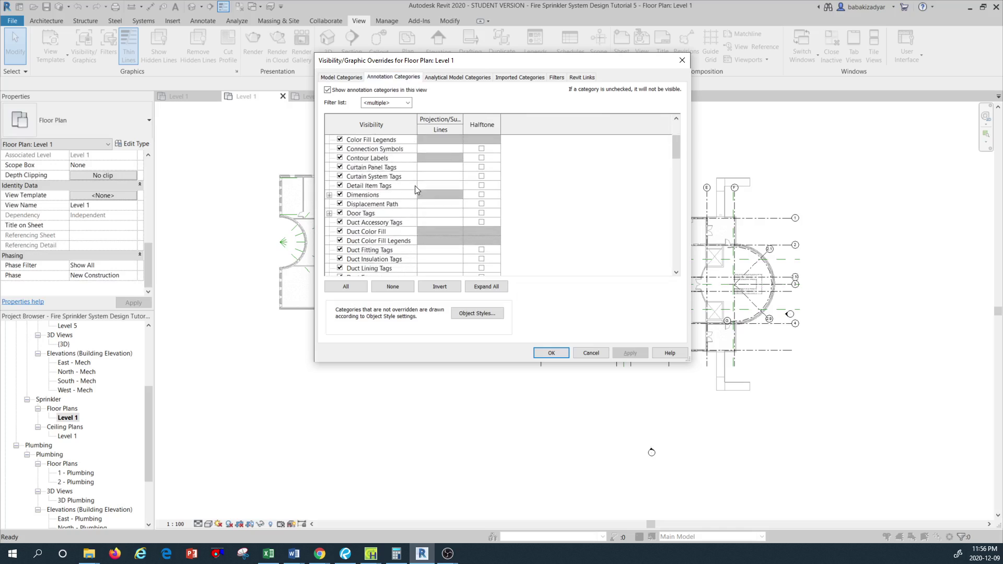
pyautogui.scroll(-5, 416, 189)
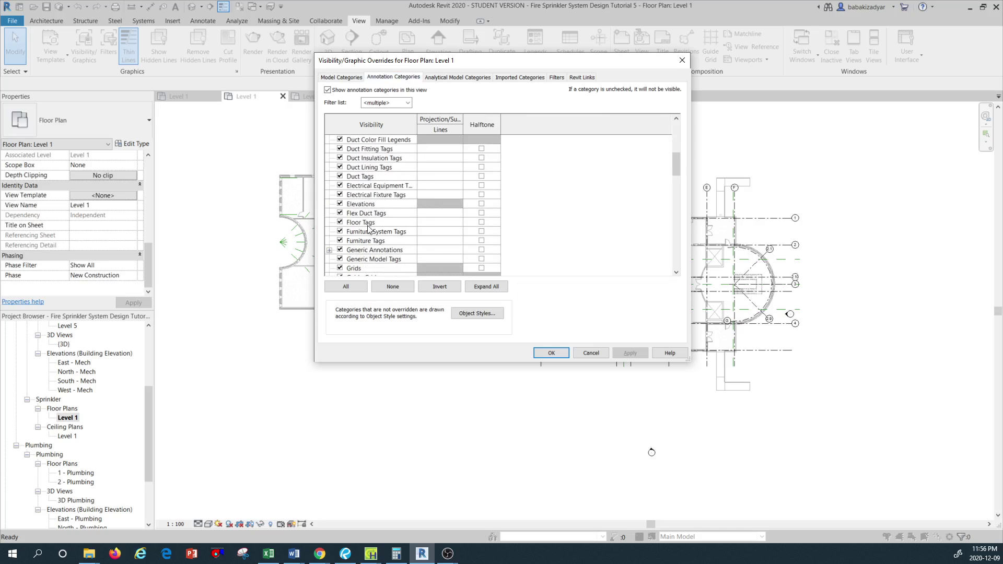
pyautogui.scroll(4, 377, 189)
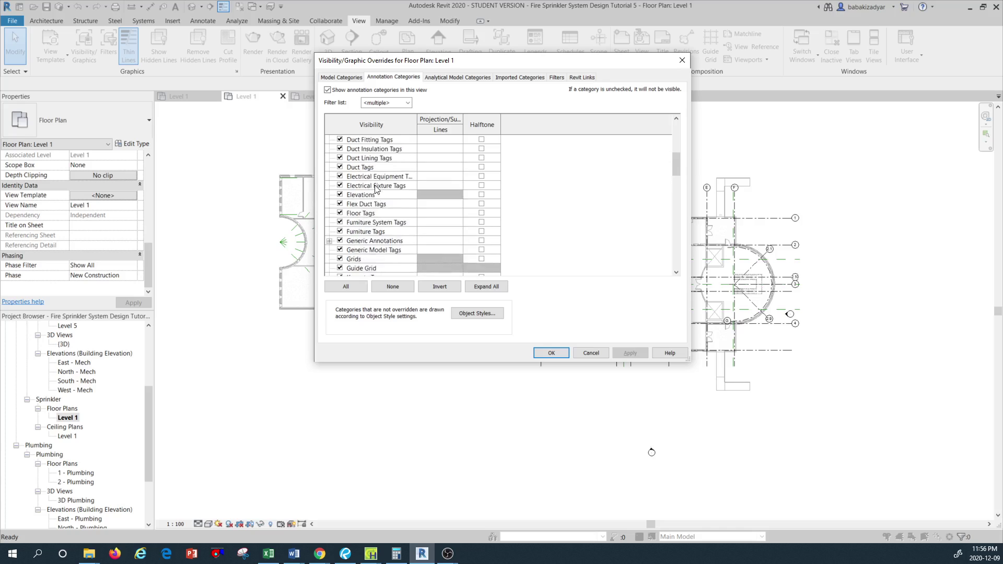
pyautogui.click(341, 77)
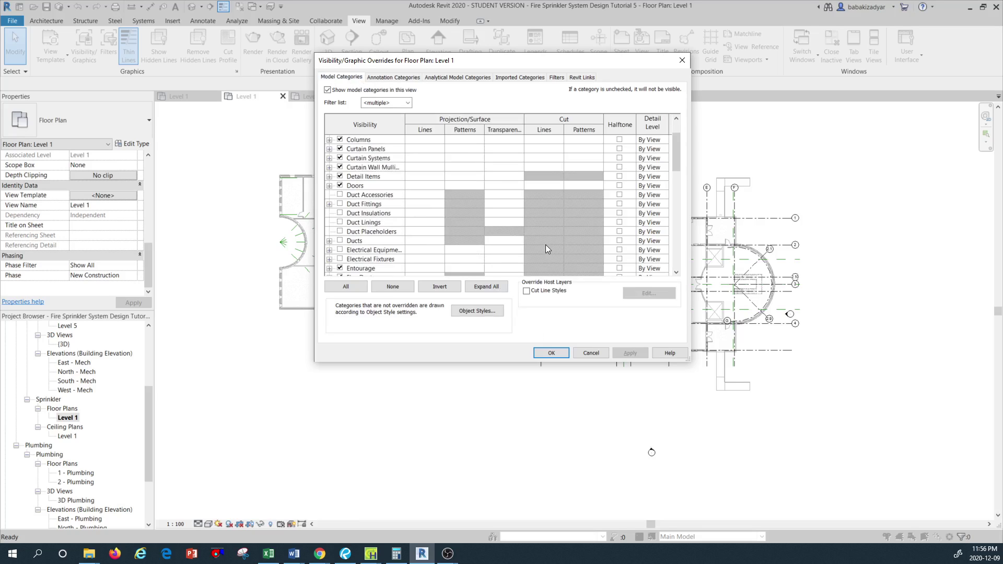
pyautogui.click(550, 353)
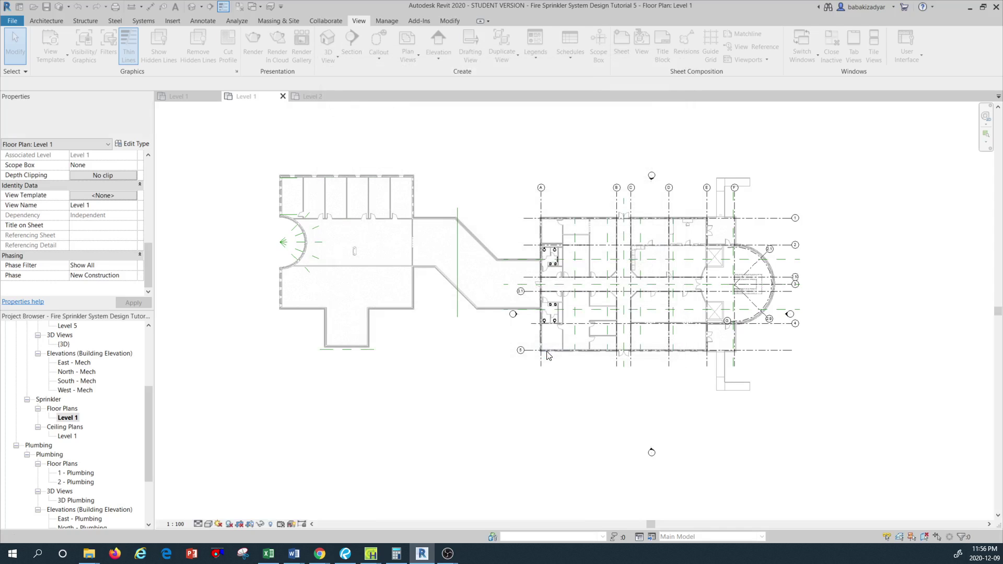
# - Create a view template named "Sprinkler Plan" from the sprinkler Level 1 floor plan
pyautogui.rightClick(68, 418)
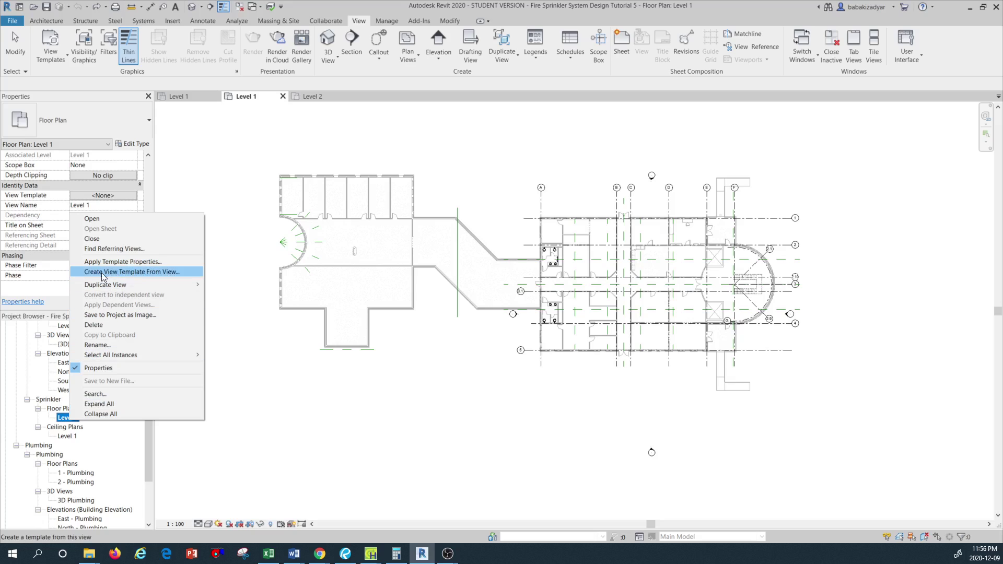
pyautogui.click(162, 272)
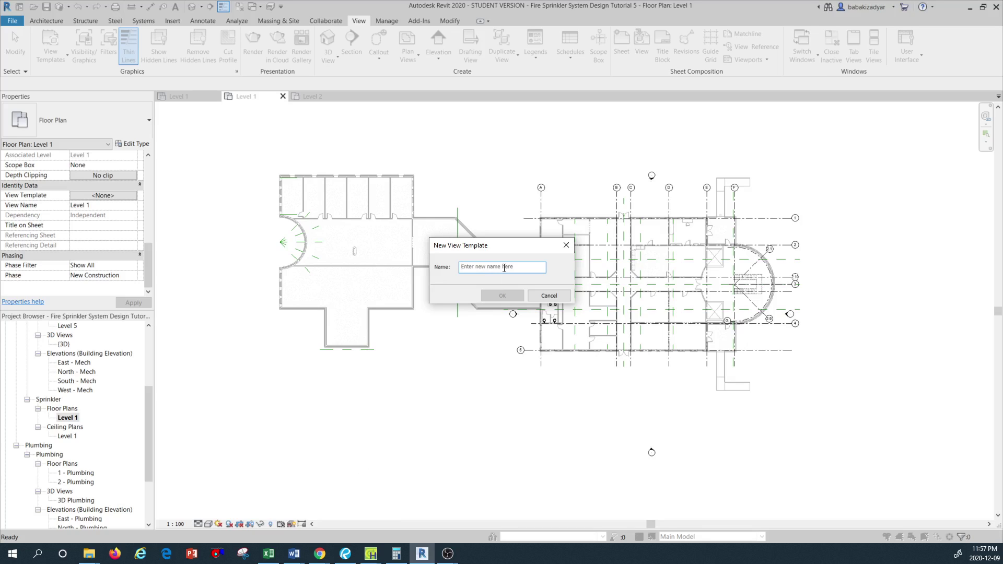
pyautogui.click(504, 268)
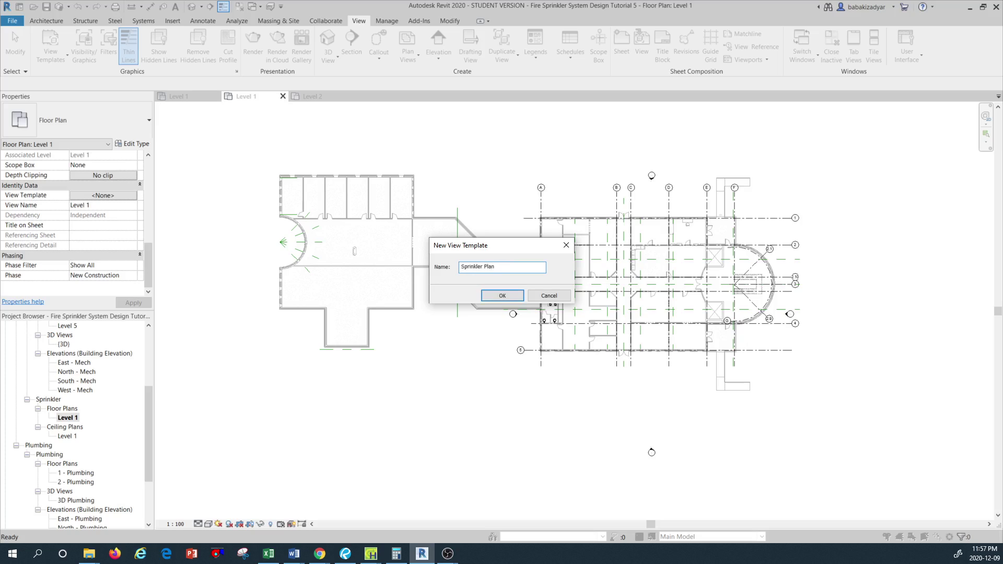
pyautogui.click(510, 295)
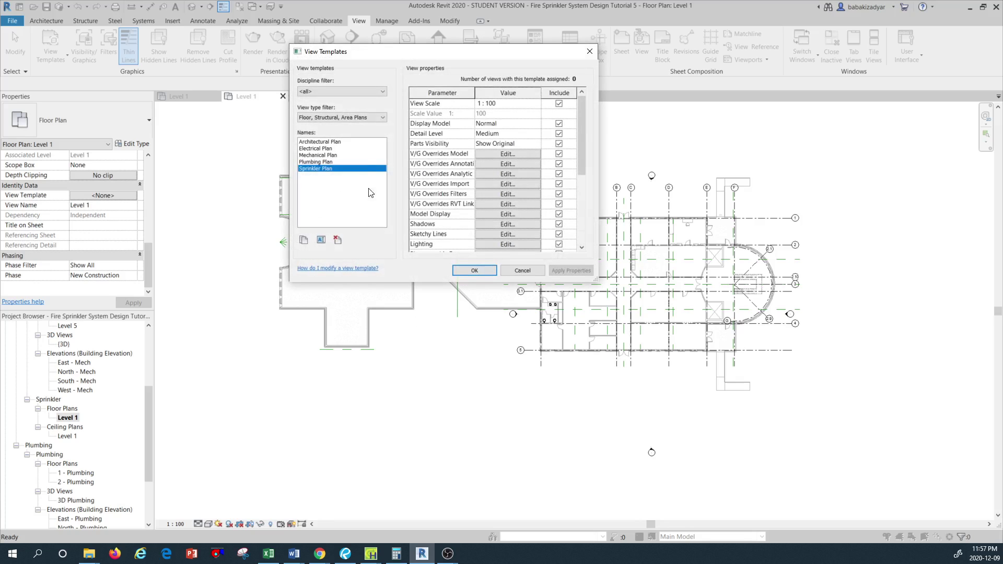
# - Inspect the model category visibility overrides of the Sprinkler Plan template and leave them without making changes
pyautogui.moveTo(433, 59); pyautogui.dragTo(442, 81)
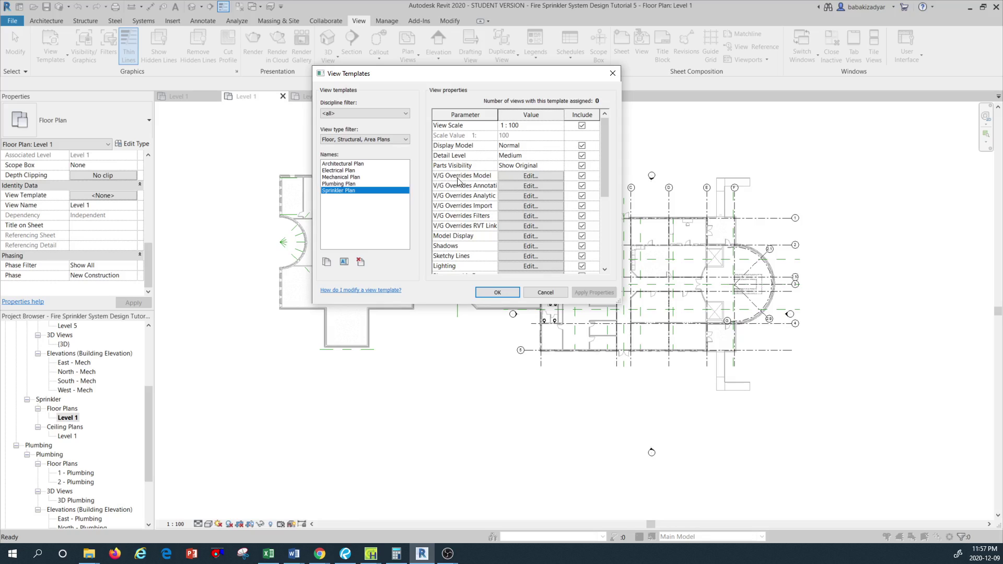
pyautogui.click(541, 177)
pyautogui.scroll(-4, 358, 193)
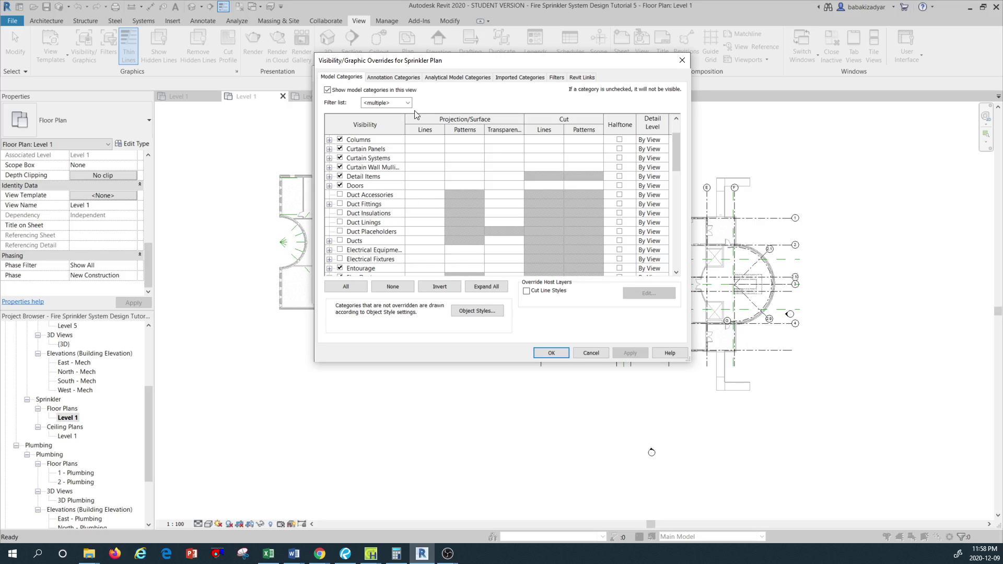
pyautogui.click(596, 354)
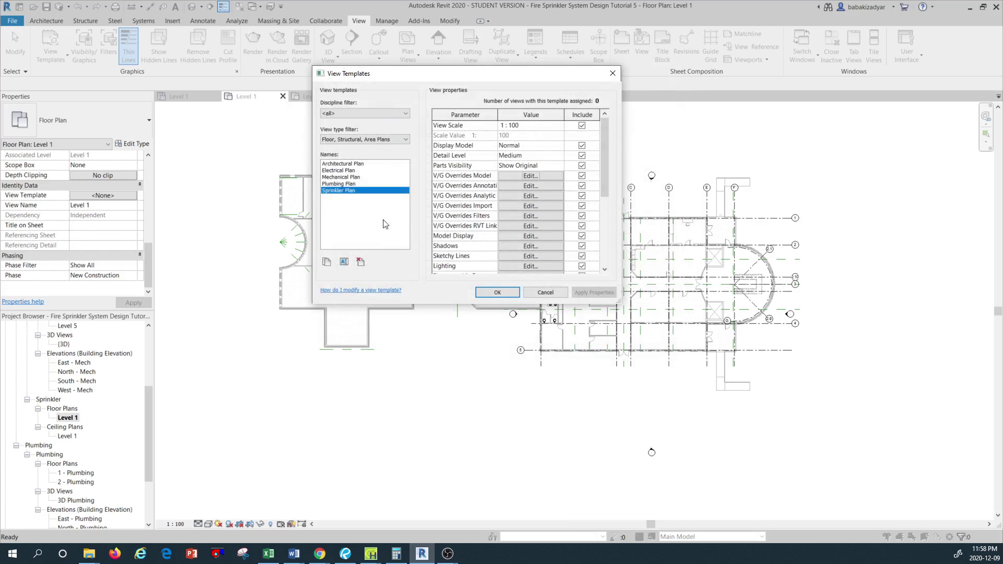
# - Exclude View Range from the properties controlled by the Sprinkler Plan view template and accept the template settings
pyautogui.scroll(-2, 515, 191)
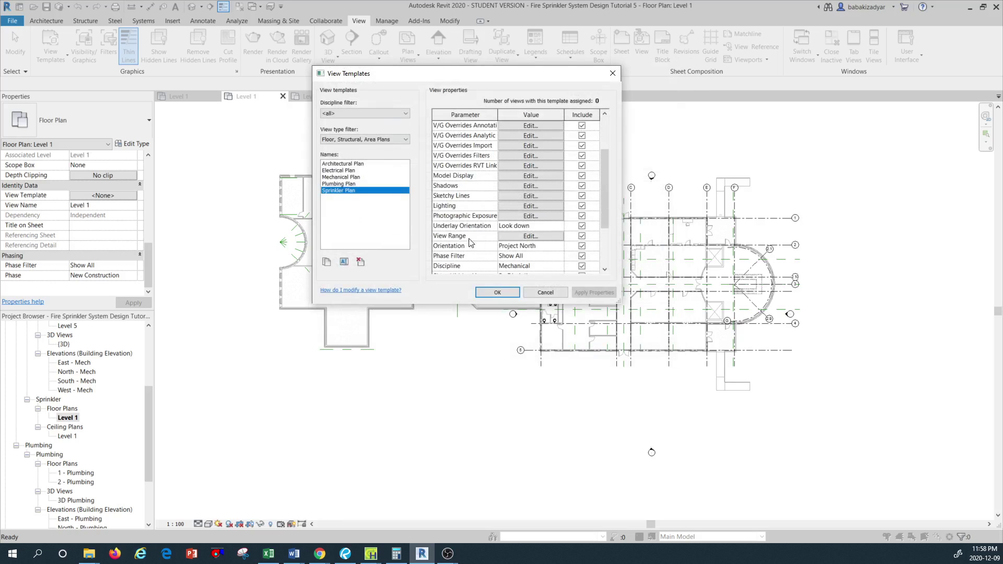
pyautogui.click(582, 237)
pyautogui.click(498, 293)
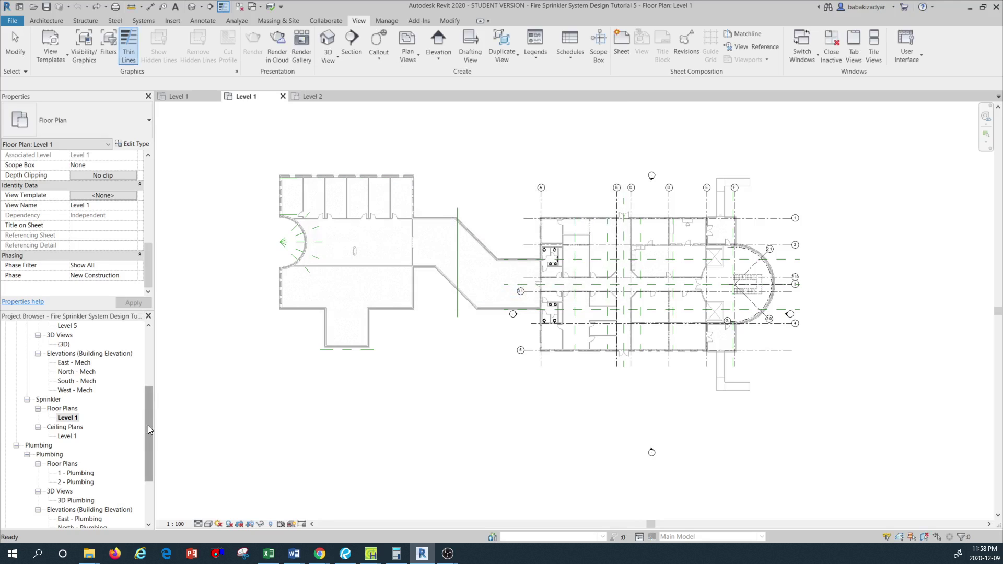
# - Select the HVAC floor plans Level 2 to Level 5 and Roof together and examine their shared view properties, including discipline and sub-discipline
pyautogui.moveTo(148, 407)
pyautogui.mouseDown()
pyautogui.moveTo(149, 430)
pyautogui.moveTo(151, 415)
pyautogui.mouseUp()
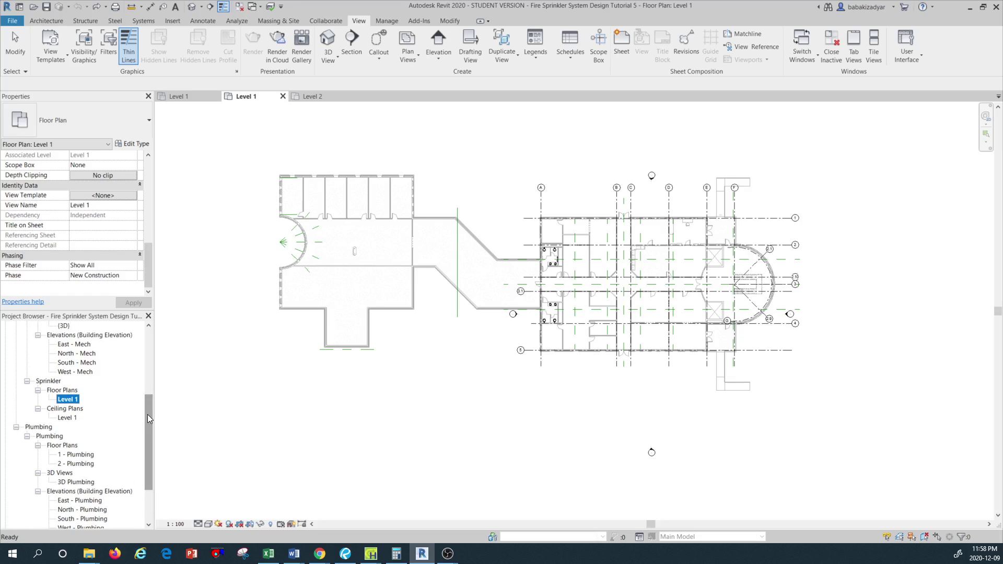
pyautogui.scroll(-3, 147, 415)
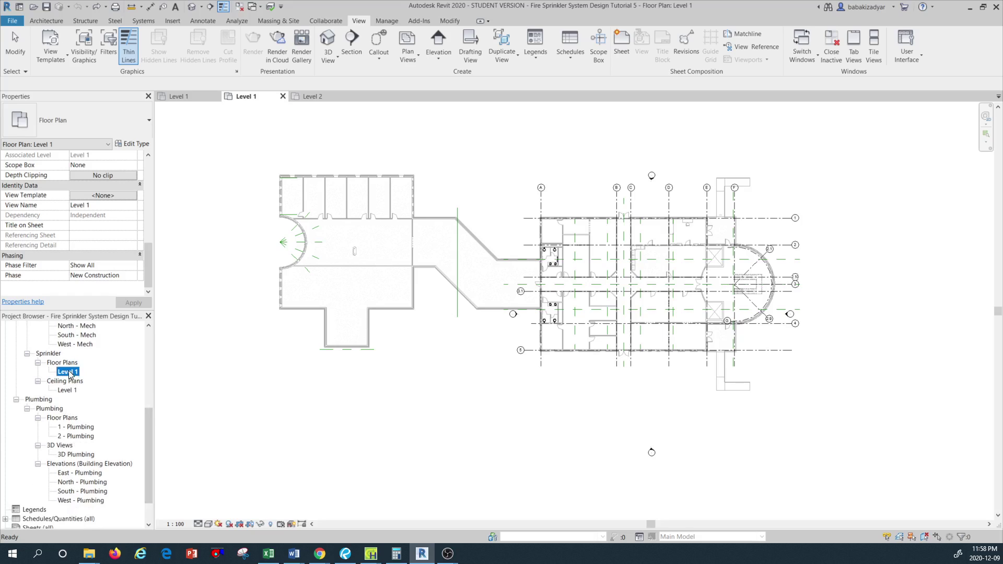
pyautogui.scroll(3, 121, 396)
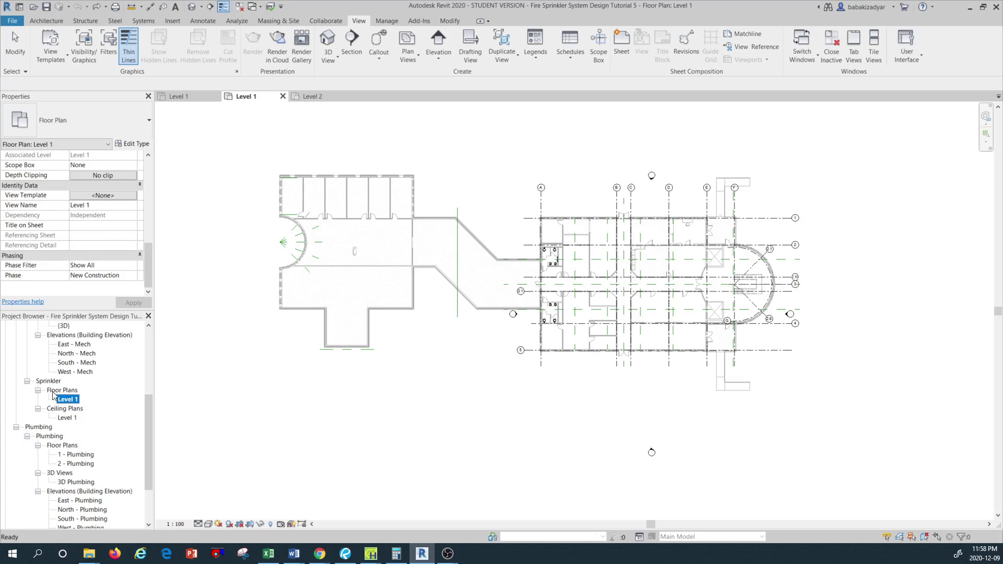
pyautogui.scroll(2, 93, 400)
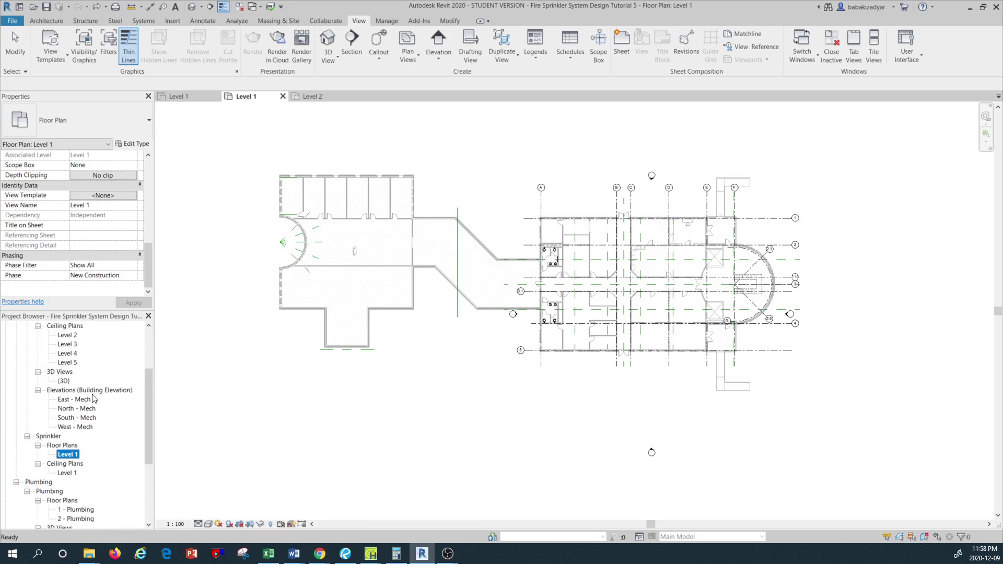
pyautogui.scroll(3, 93, 399)
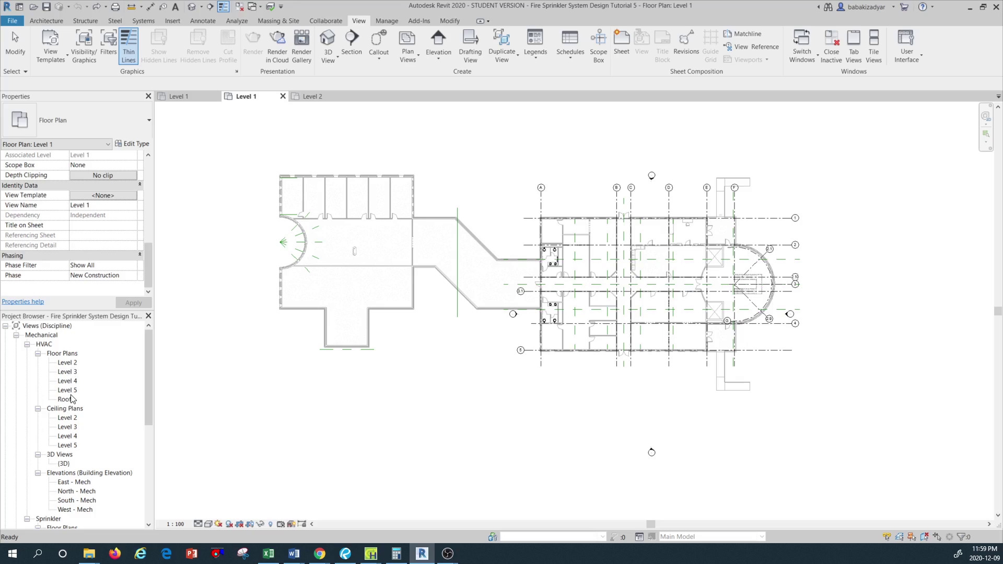
pyautogui.click(74, 364)
pyautogui.keyDown('ctrl'); pyautogui.click(73, 373); pyautogui.keyUp('ctrl')
pyautogui.keyDown('ctrl'); pyautogui.click(70, 382); pyautogui.keyUp('ctrl')
pyautogui.keyDown('ctrl'); pyautogui.click(71, 391); pyautogui.keyUp('ctrl')
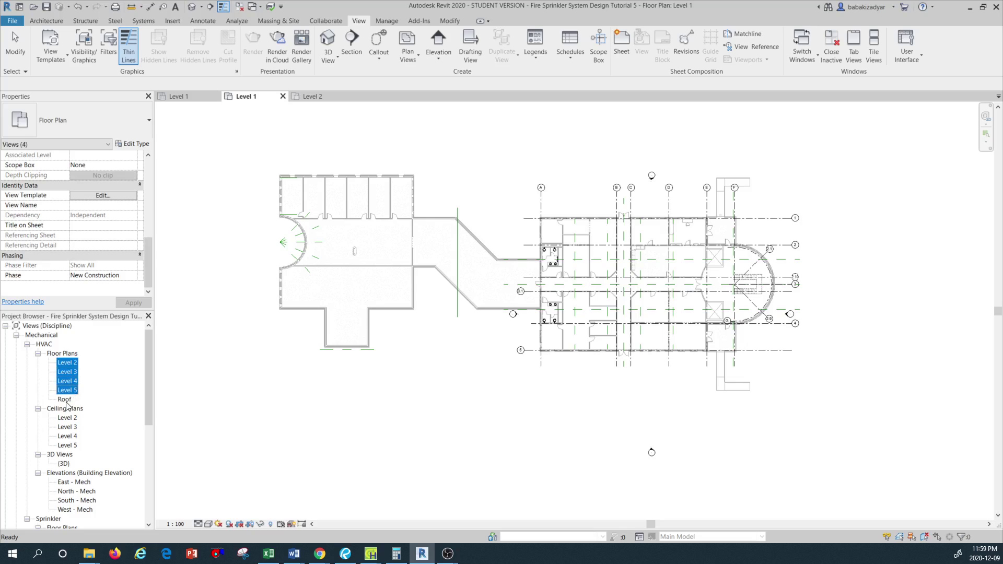
pyautogui.keyDown('ctrl'); pyautogui.click(65, 400); pyautogui.keyUp('ctrl')
pyautogui.moveTo(148, 258); pyautogui.dragTo(147, 189)
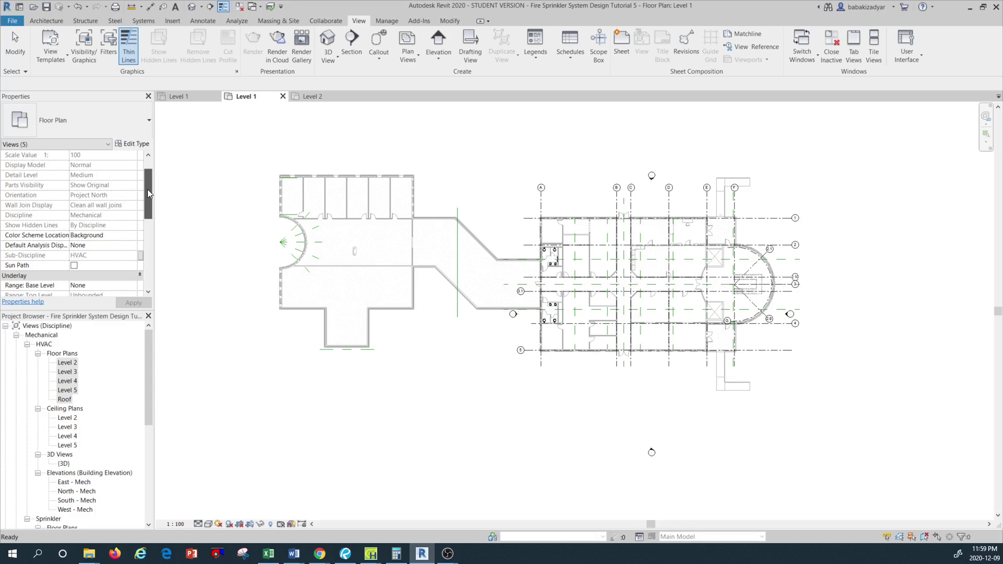
pyautogui.moveTo(147, 190)
pyautogui.mouseDown()
pyautogui.moveTo(135, 267)
pyautogui.moveTo(135, 256)
pyautogui.mouseUp()
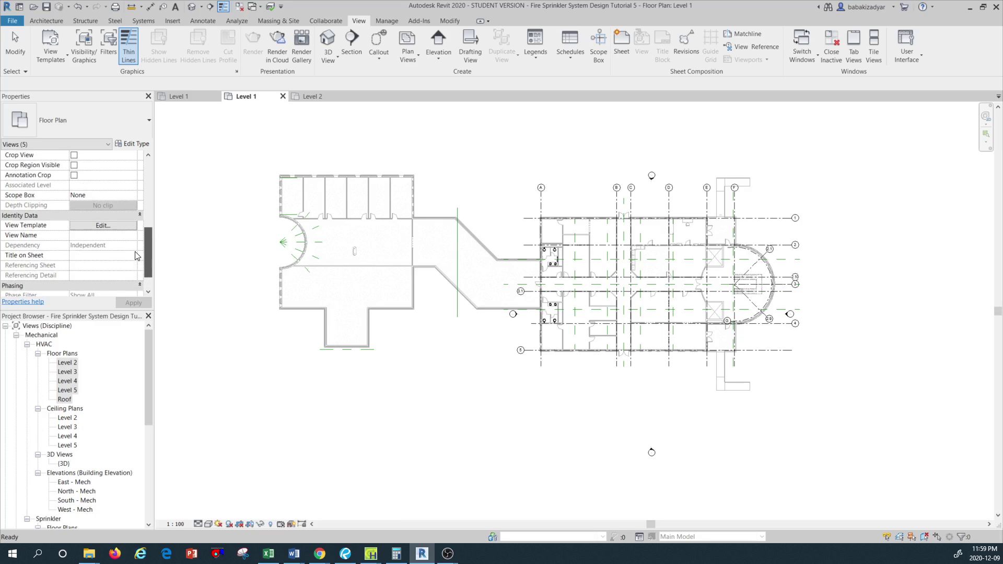
pyautogui.scroll(5, 135, 256)
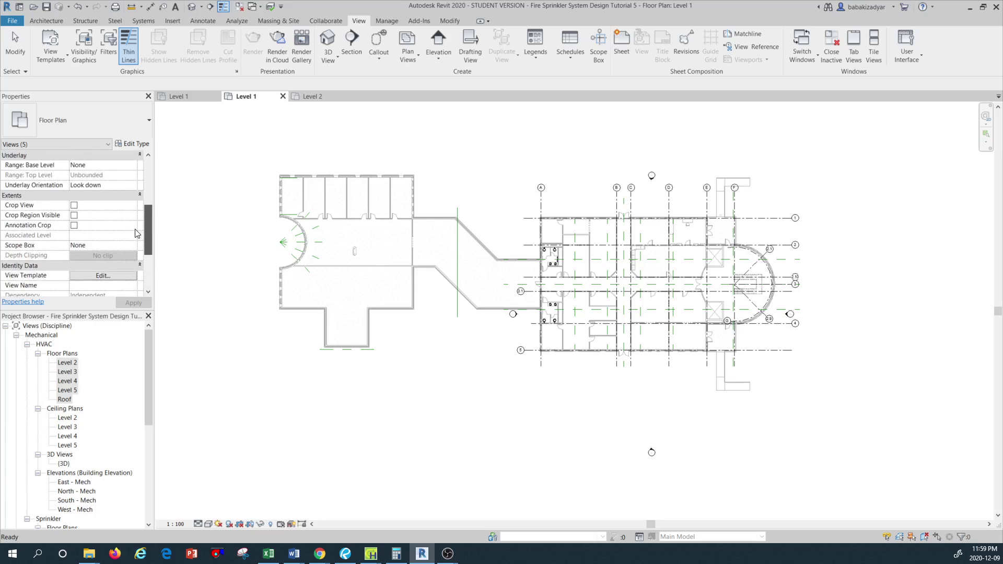
pyautogui.moveTo(136, 233); pyautogui.dragTo(133, 200)
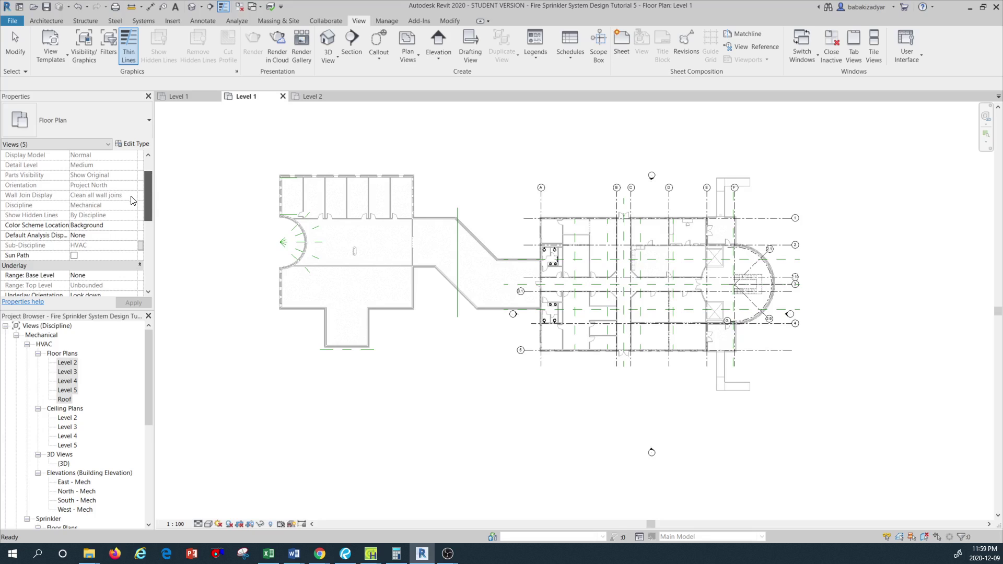
# - Compare the sub-discipline property of the HVAC Level 2 floor plan alone with that of several HVAC floor plans selected together
pyautogui.click(90, 381)
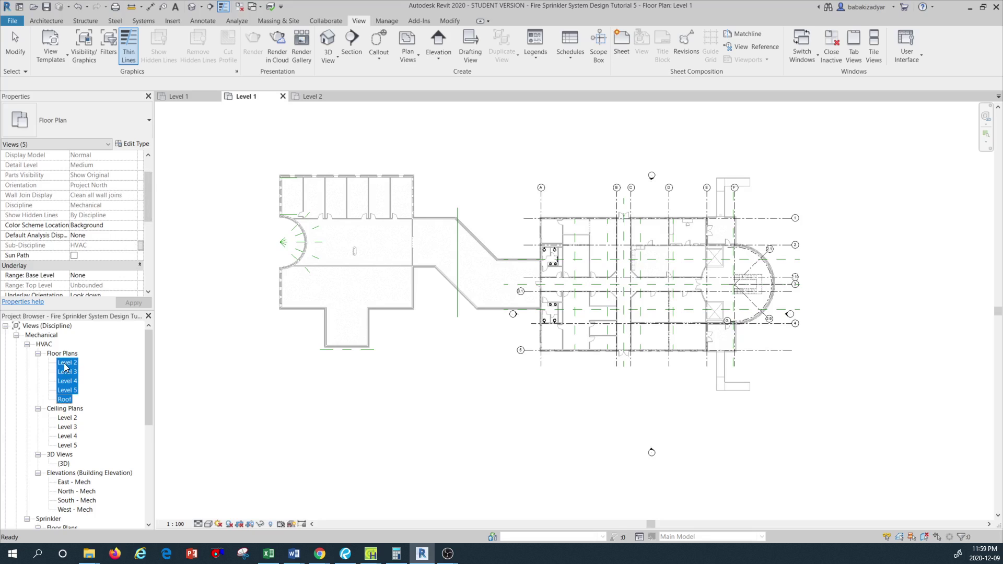
pyautogui.click(68, 364)
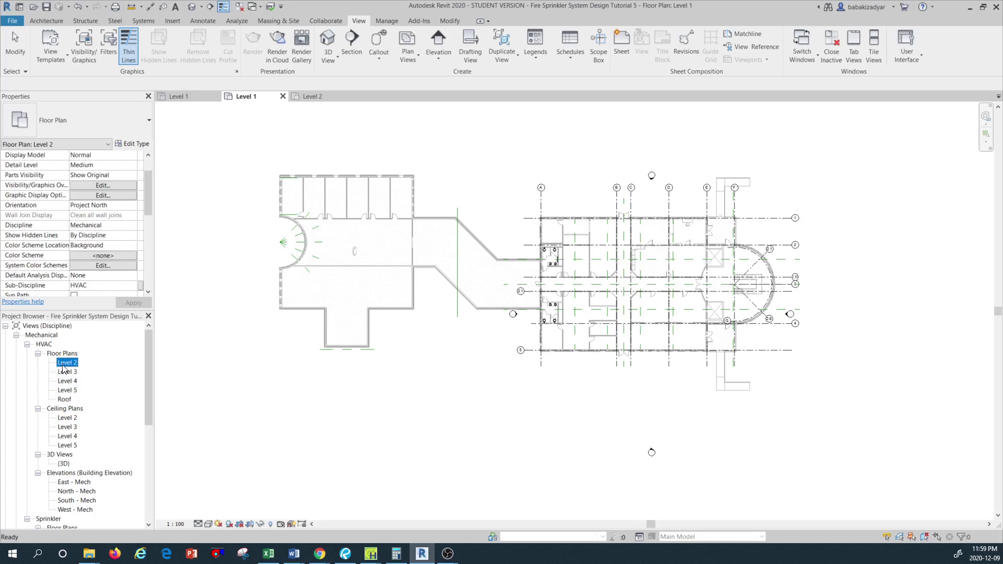
pyautogui.click(151, 199)
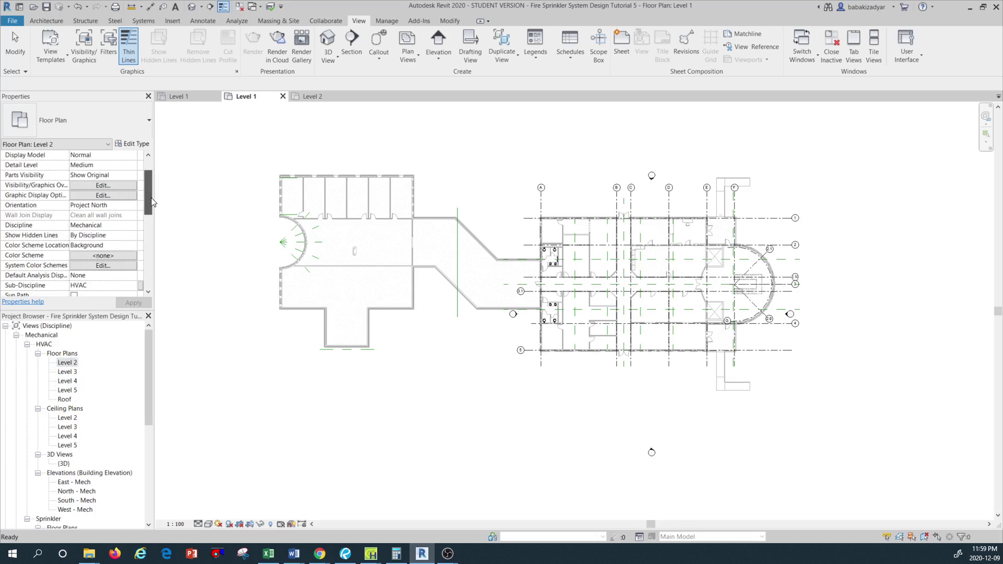
pyautogui.moveTo(152, 198); pyautogui.dragTo(149, 206)
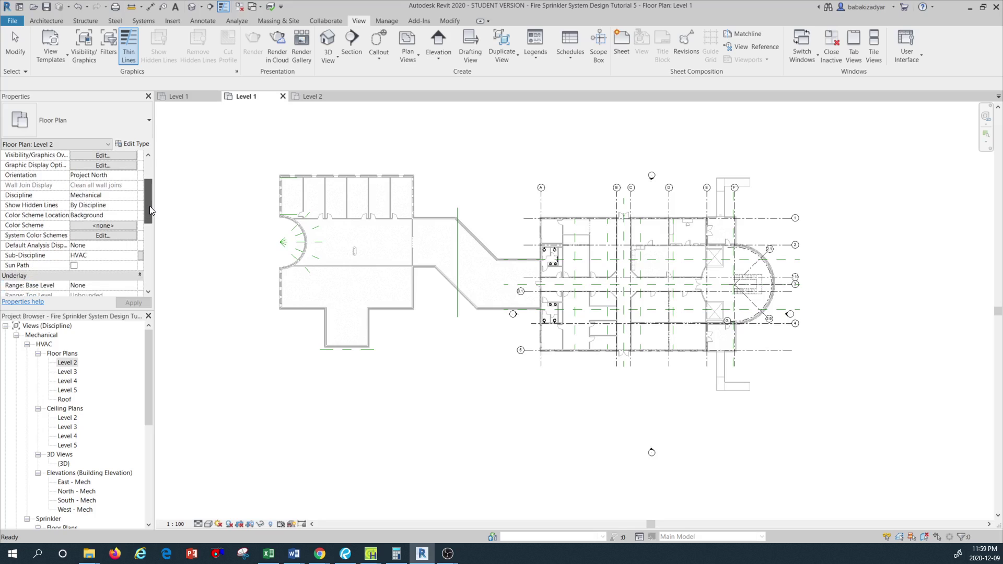
pyautogui.click(67, 362)
pyautogui.keyDown('ctrl'); pyautogui.click(65, 372); pyautogui.keyUp('ctrl')
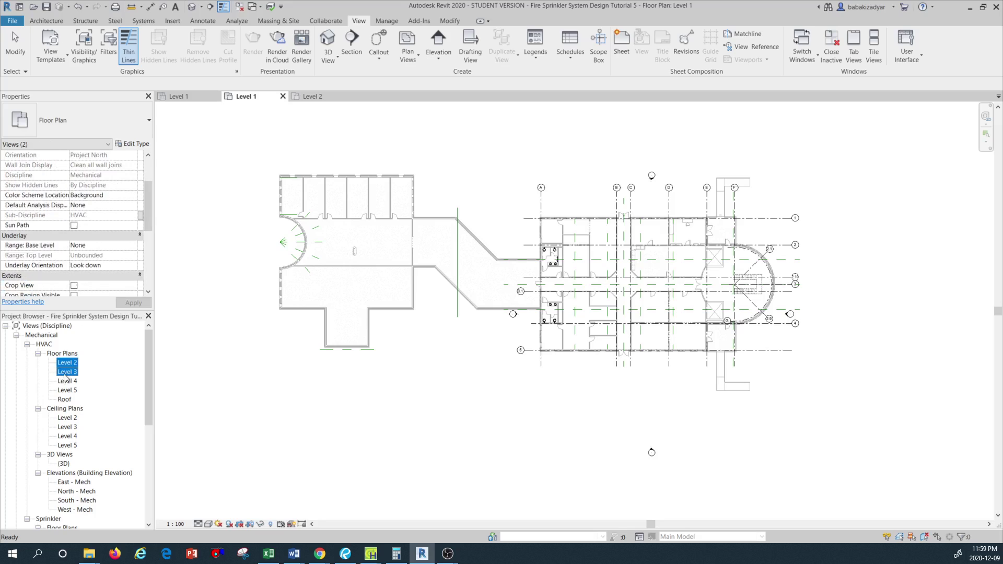
pyautogui.keyDown('ctrl'); pyautogui.click(66, 381); pyautogui.keyUp('ctrl')
pyautogui.keyDown('ctrl'); pyautogui.click(67, 391); pyautogui.keyUp('ctrl')
# - Set the Sub-Discipline of the HVAC Level 2 floor plan to Sprinkler and apply the change
pyautogui.click(67, 362)
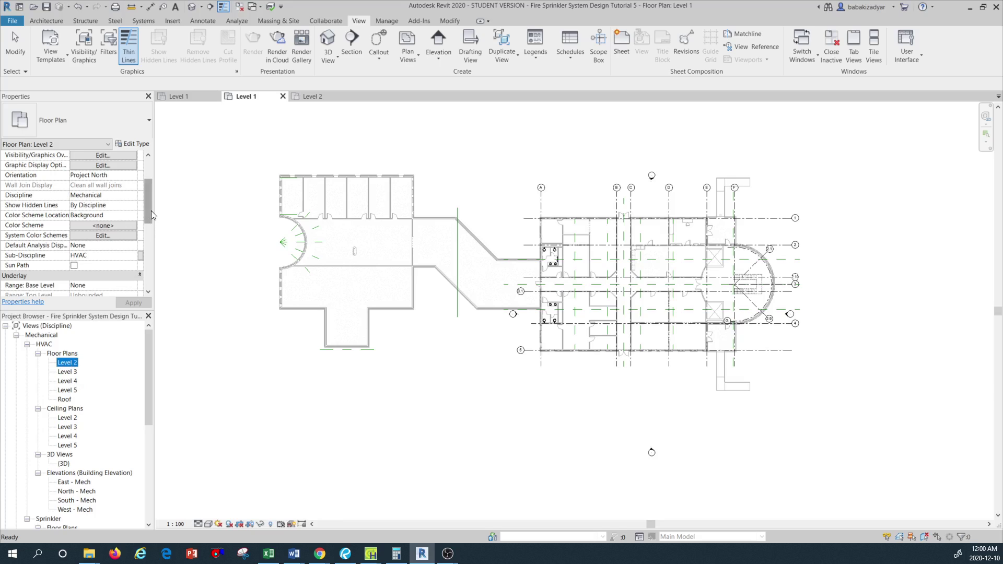
pyautogui.scroll(-1, 152, 211)
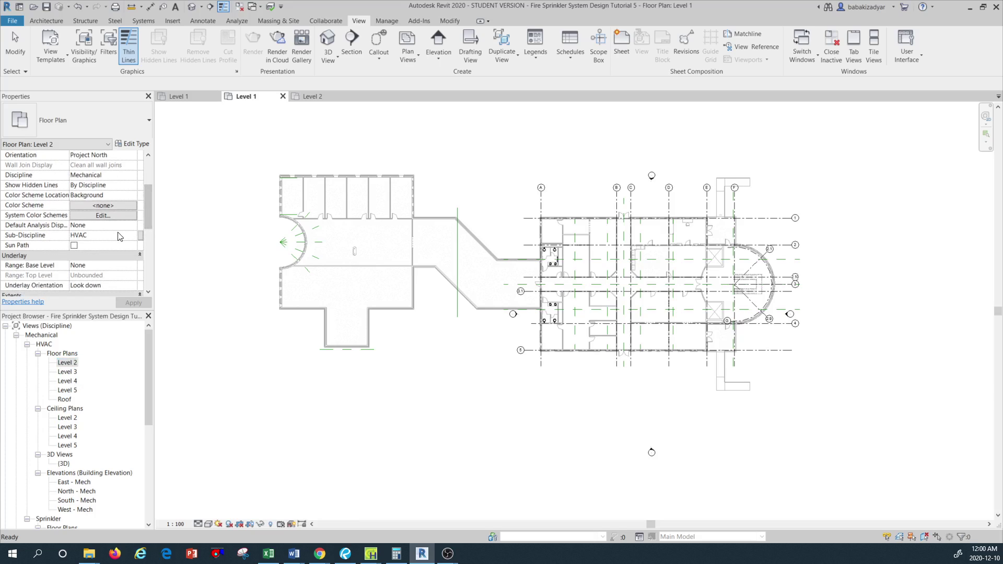
pyautogui.click(119, 234)
pyautogui.click(134, 235)
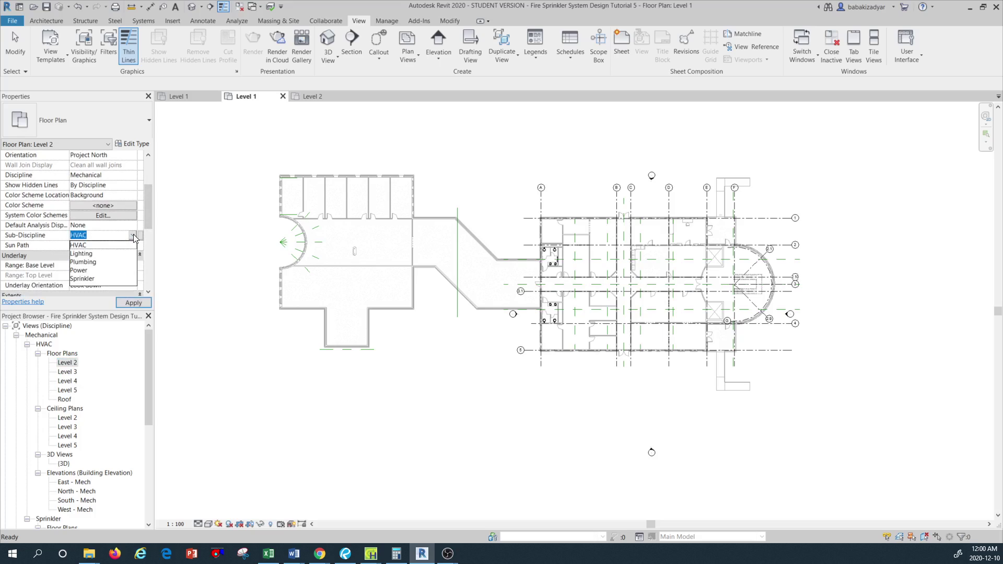
pyautogui.click(88, 280)
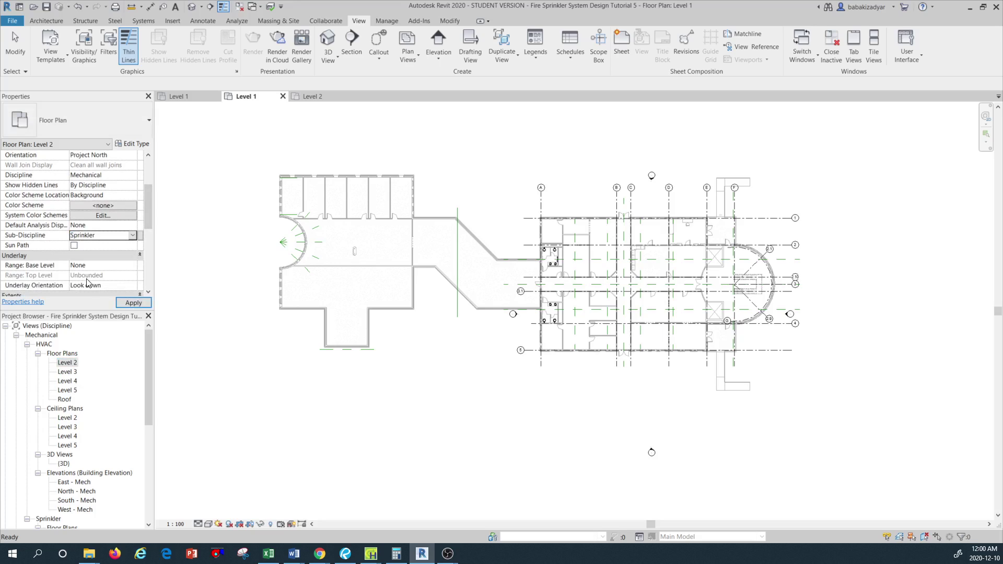
pyautogui.click(131, 303)
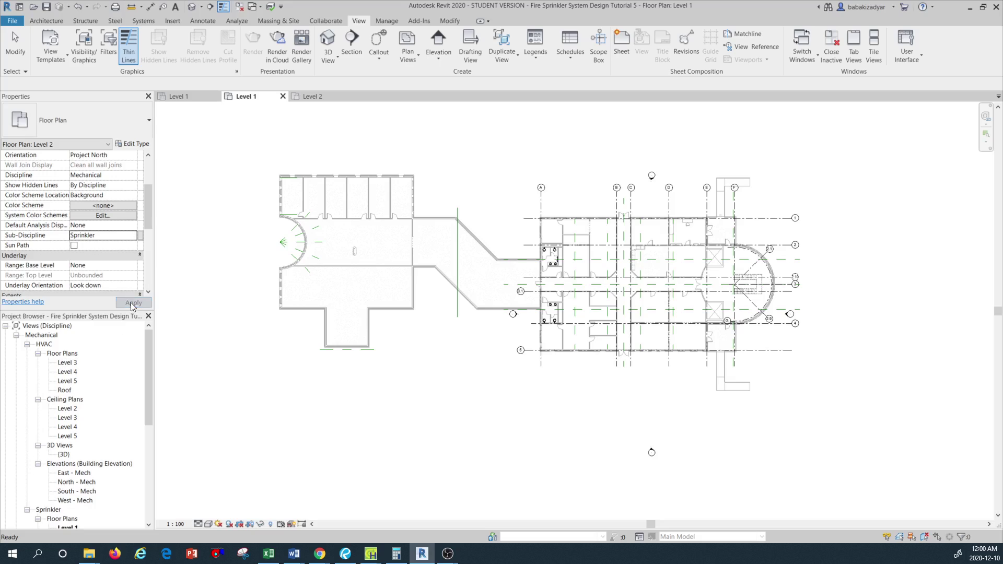
# - Examine the Sub-Discipline property of the remaining HVAC floor plans and open the Level 3 plan to check its view properties
pyautogui.click(68, 363)
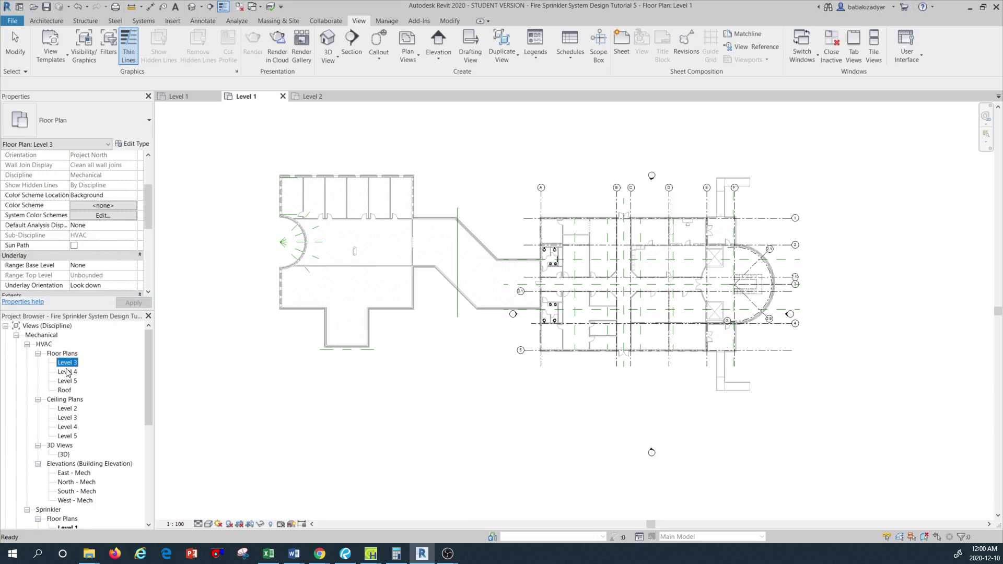
pyautogui.moveTo(147, 210)
pyautogui.mouseDown()
pyautogui.moveTo(146, 270)
pyautogui.moveTo(145, 216)
pyautogui.mouseUp()
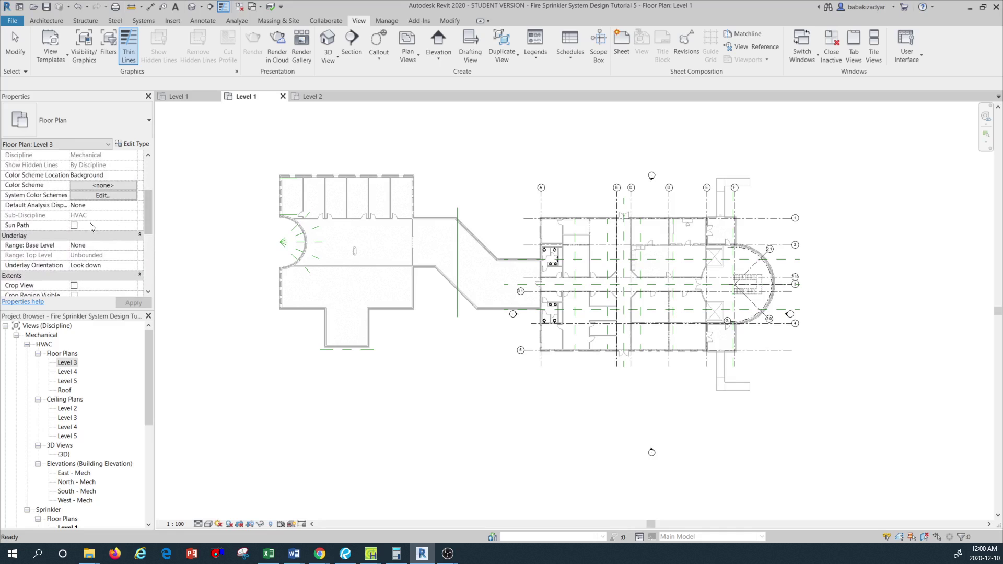
pyautogui.click(67, 362)
pyautogui.moveTo(149, 224)
pyautogui.mouseDown()
pyautogui.moveTo(149, 233)
pyautogui.moveTo(147, 208)
pyautogui.moveTo(147, 218)
pyautogui.mouseUp()
pyautogui.click(67, 363)
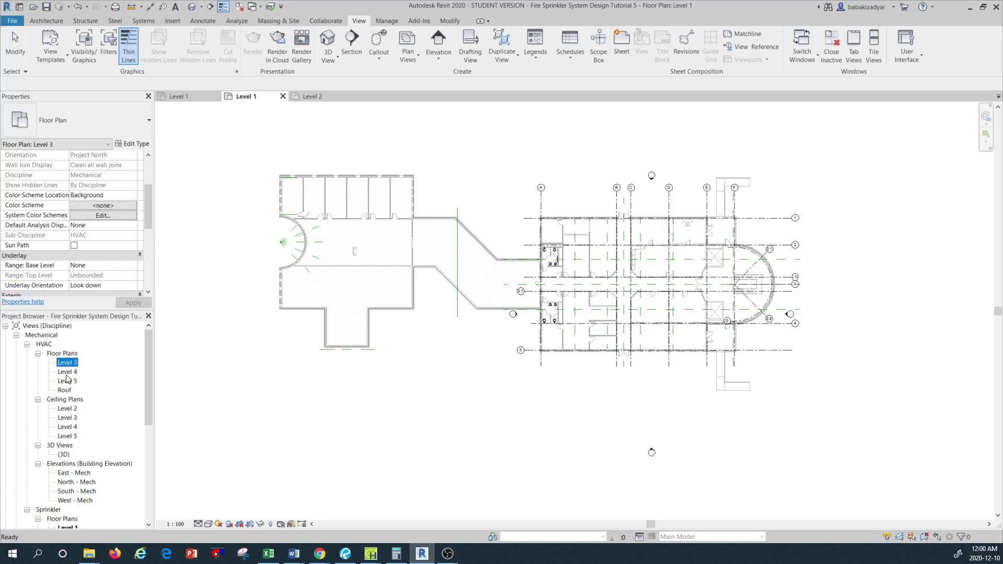
pyautogui.click(67, 371)
pyautogui.click(67, 381)
pyautogui.click(67, 362)
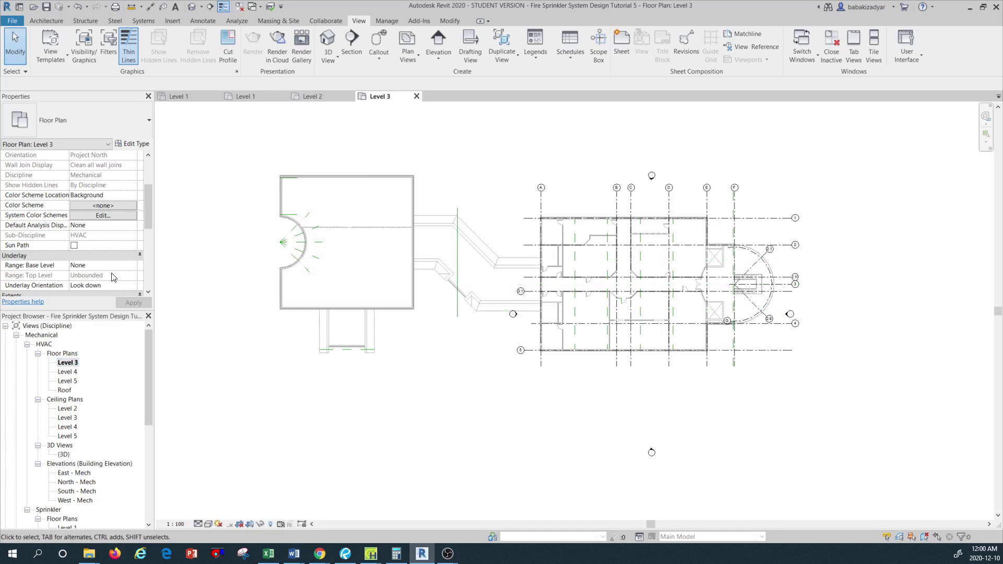
pyautogui.moveTo(149, 217)
pyautogui.mouseDown()
pyautogui.moveTo(151, 255)
pyautogui.moveTo(145, 224)
pyautogui.mouseUp()
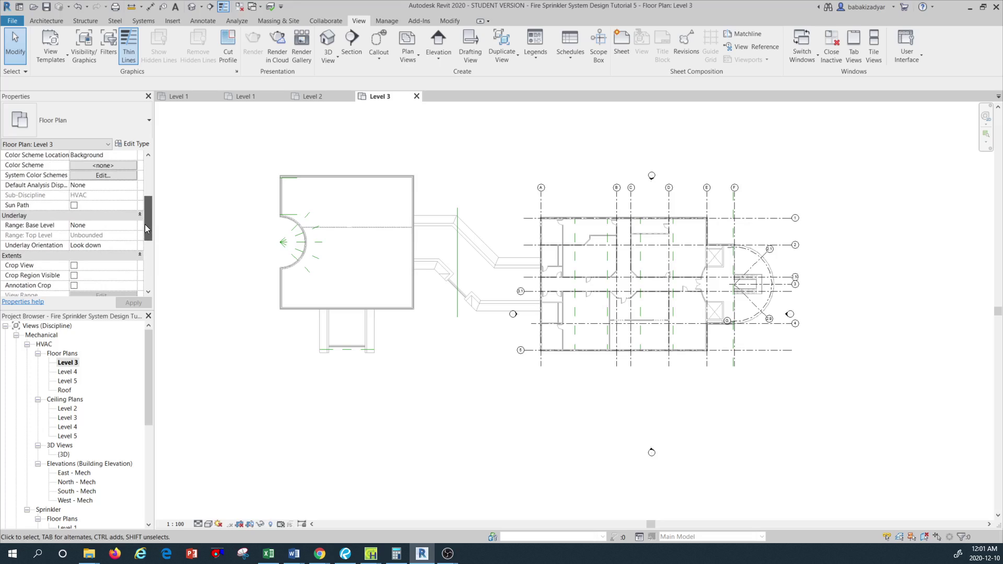
# - Open the HVAC Level 5 floor plan and inspect its sub-discipline and assigned view template
pyautogui.doubleClick(75, 384)
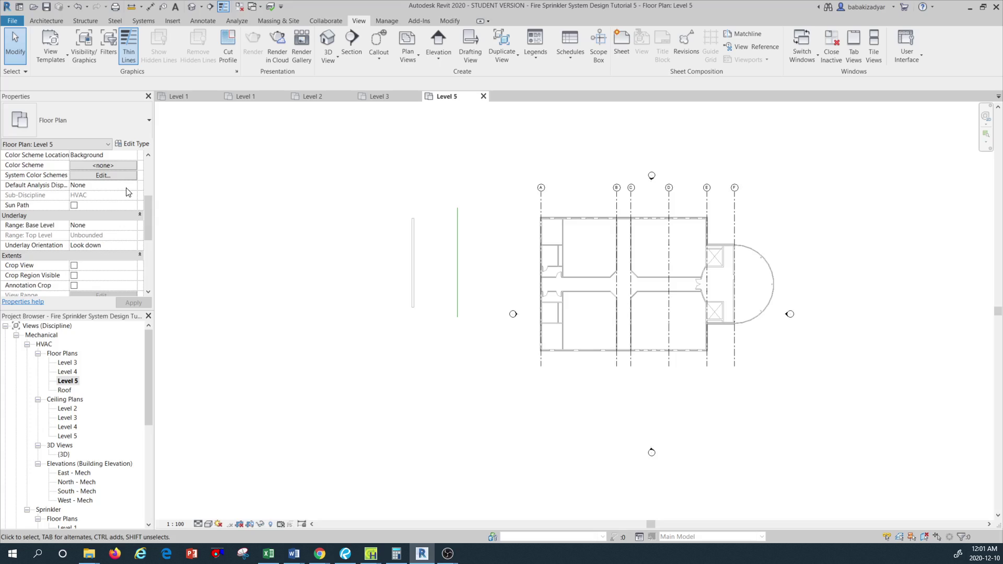
pyautogui.scroll(3, 146, 191)
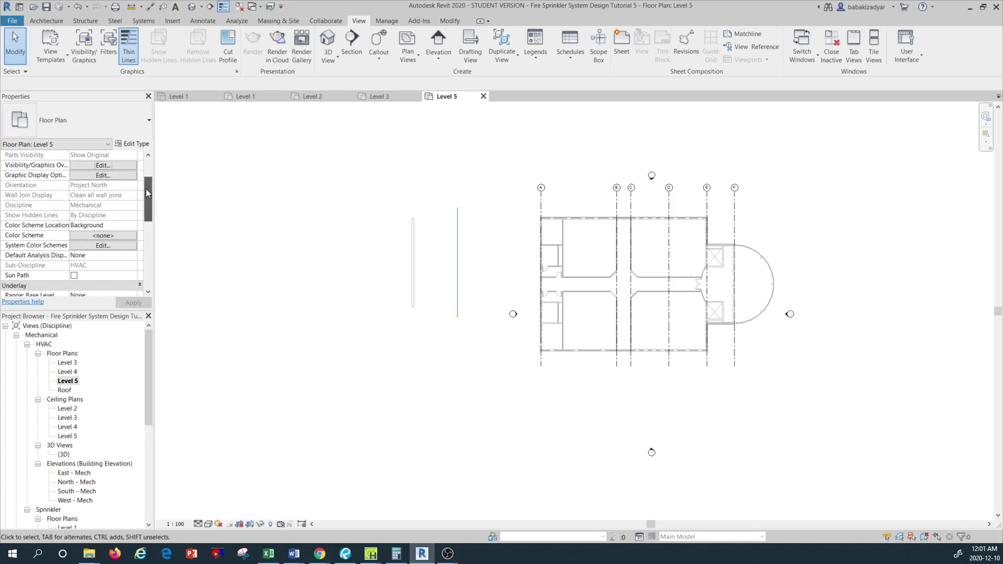
pyautogui.moveTo(145, 189); pyautogui.dragTo(144, 255)
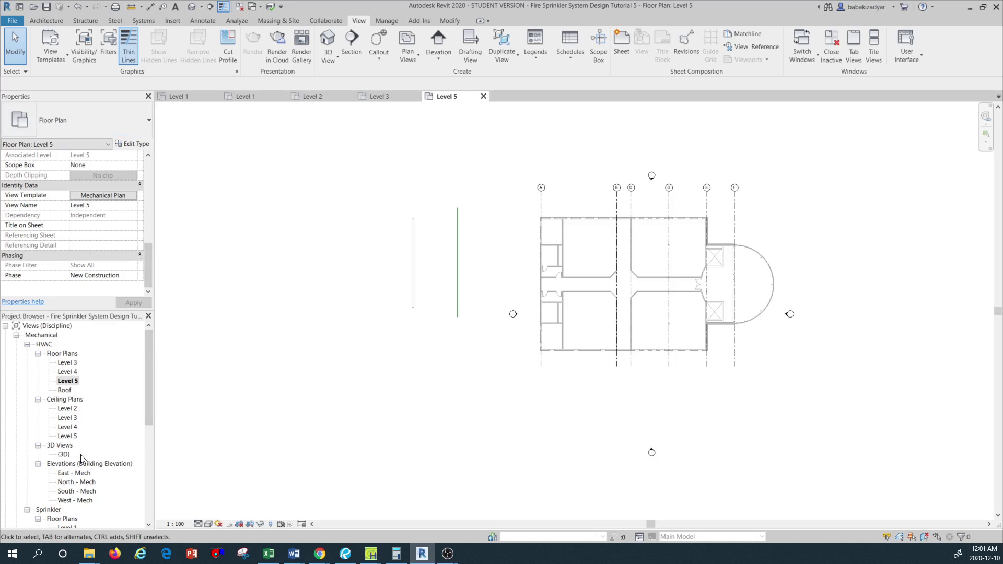
# - Open the sprinkler Level 1 floor plan and check its View Template property for comparison with the HVAC plans
pyautogui.scroll(-3, 84, 449)
pyautogui.click(70, 464)
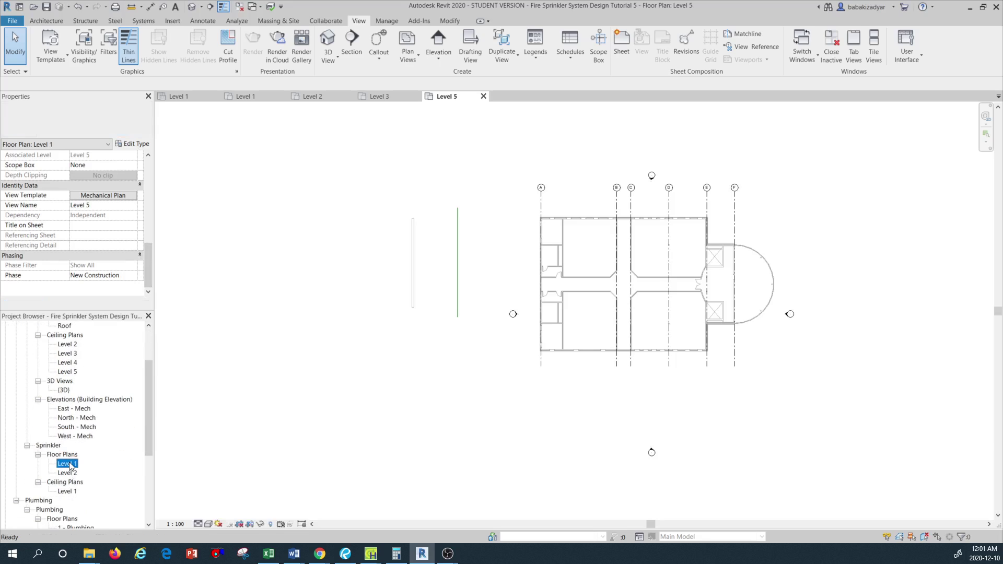
pyautogui.doubleClick(69, 464)
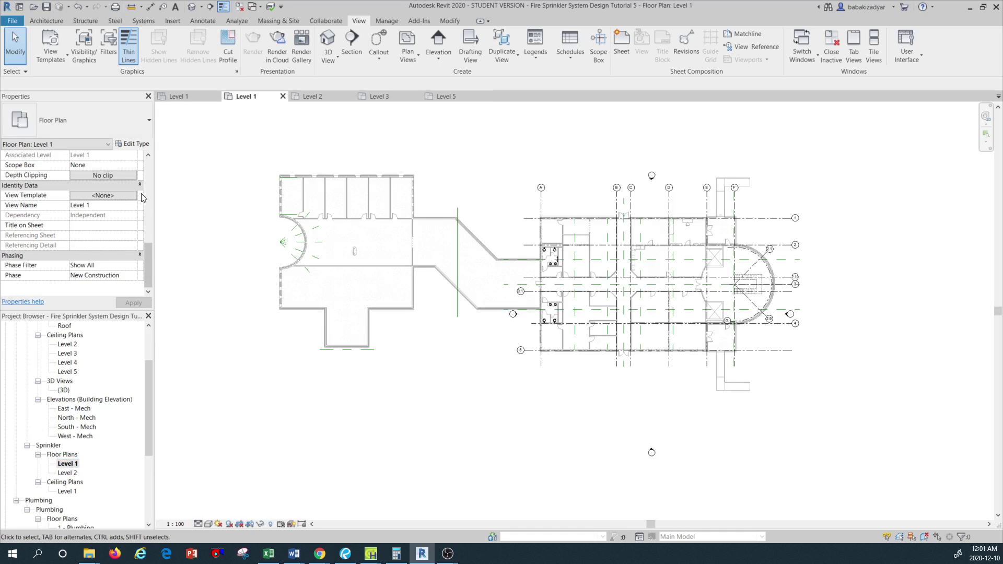
pyautogui.moveTo(146, 249)
pyautogui.mouseDown()
pyautogui.moveTo(153, 190)
pyautogui.moveTo(147, 240)
pyautogui.mouseUp()
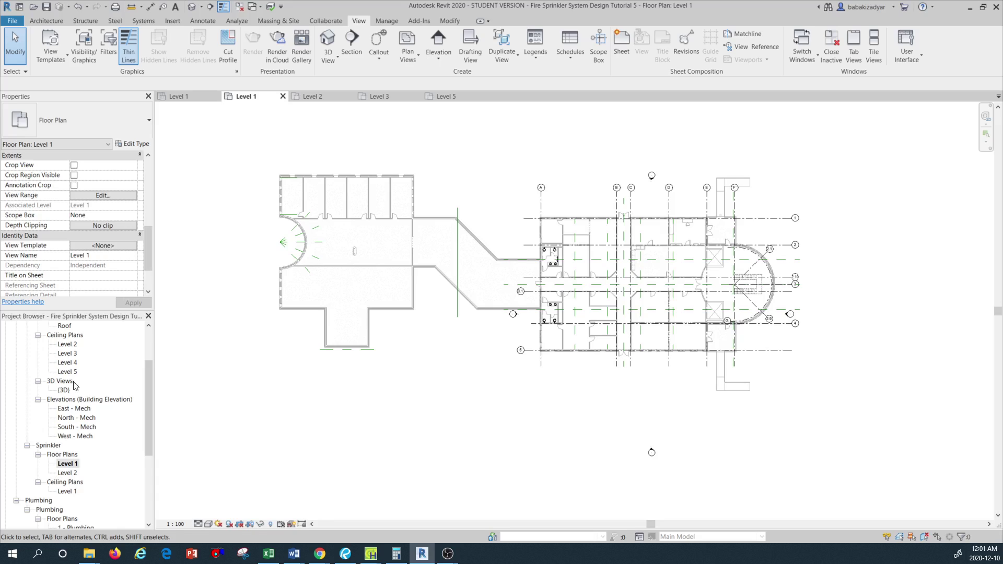
# - Open the HVAC Level 3 floor plan and examine its Sub-Discipline and View Template properties
pyautogui.scroll(1, 79, 348)
pyautogui.scroll(5, 79, 349)
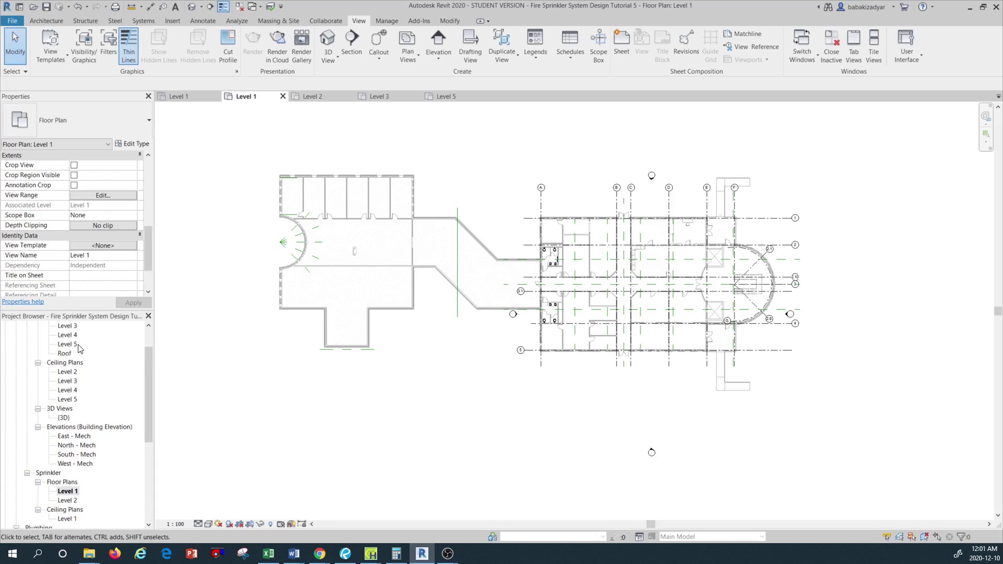
pyautogui.doubleClick(67, 353)
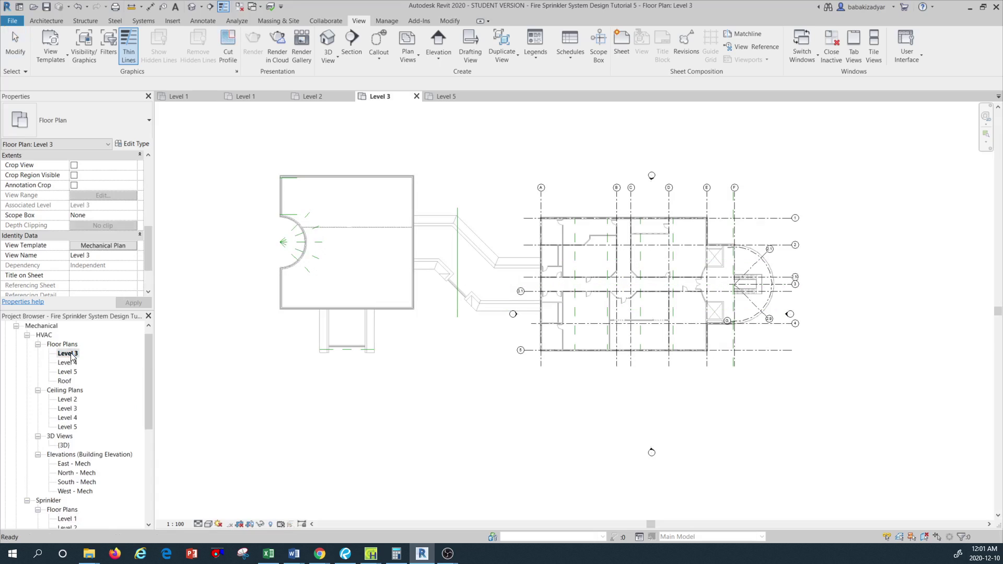
pyautogui.scroll(2, 130, 190)
pyautogui.scroll(5, 130, 191)
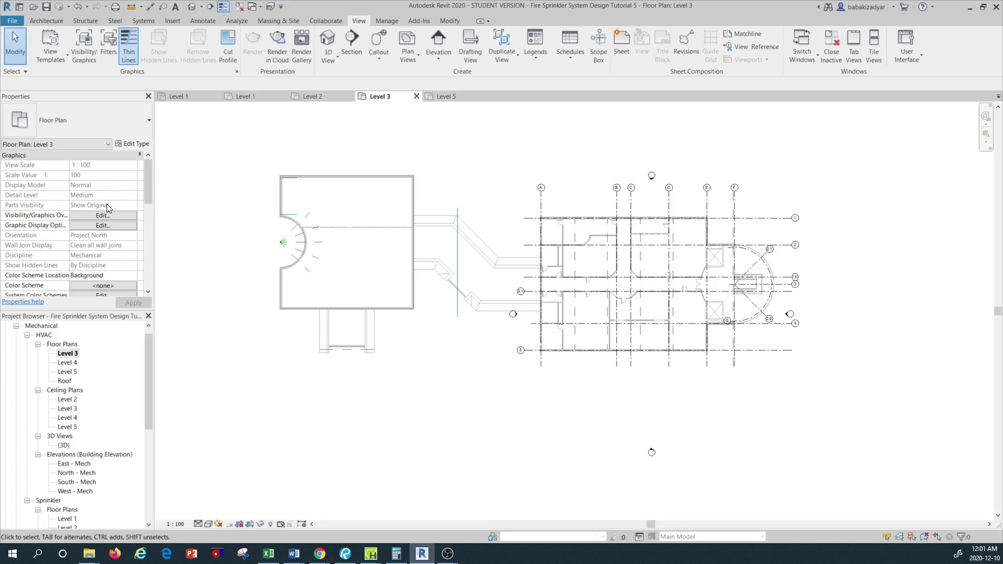
pyautogui.scroll(-2, 107, 204)
pyautogui.scroll(-3, 120, 217)
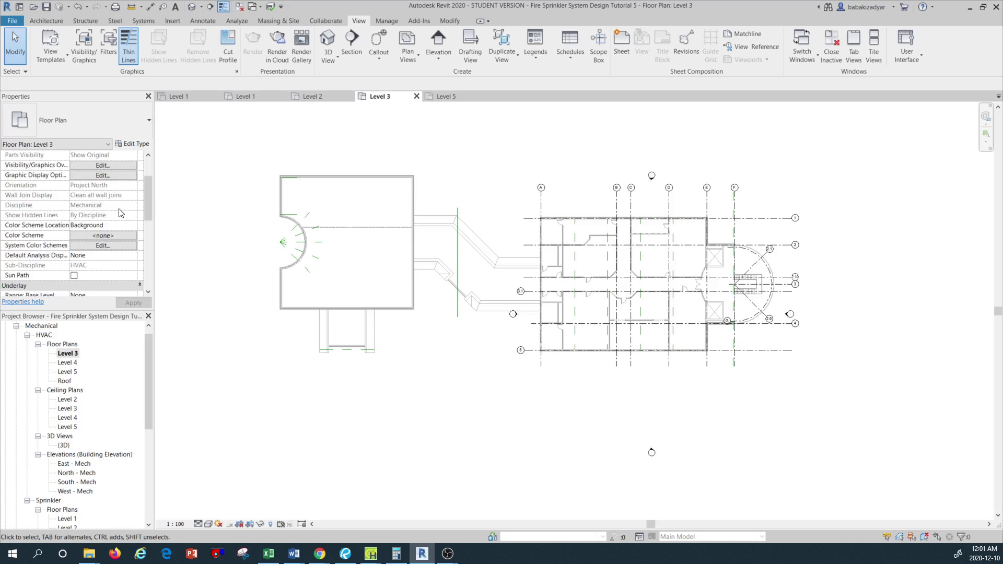
pyautogui.scroll(-3, 99, 237)
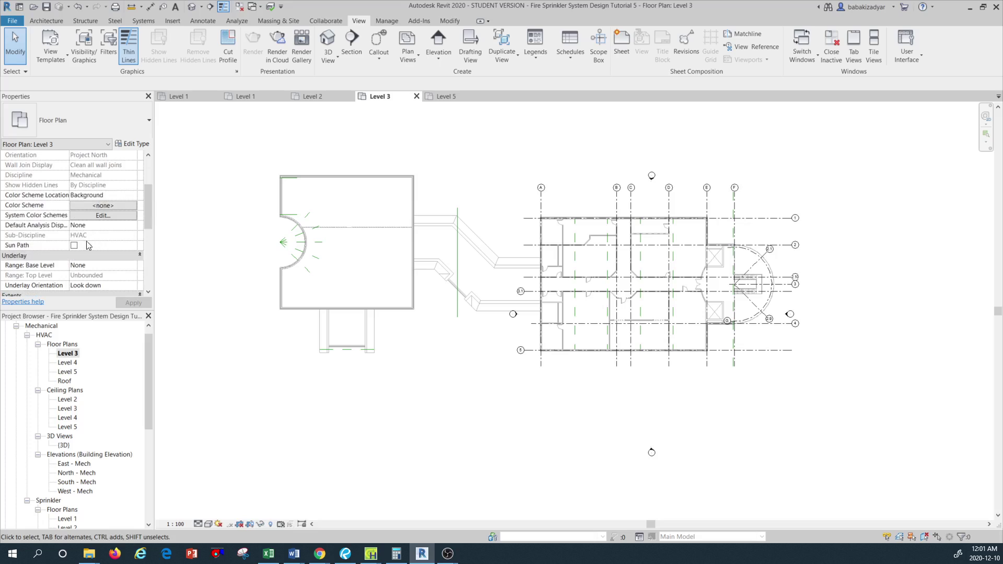
pyautogui.scroll(-3, 103, 237)
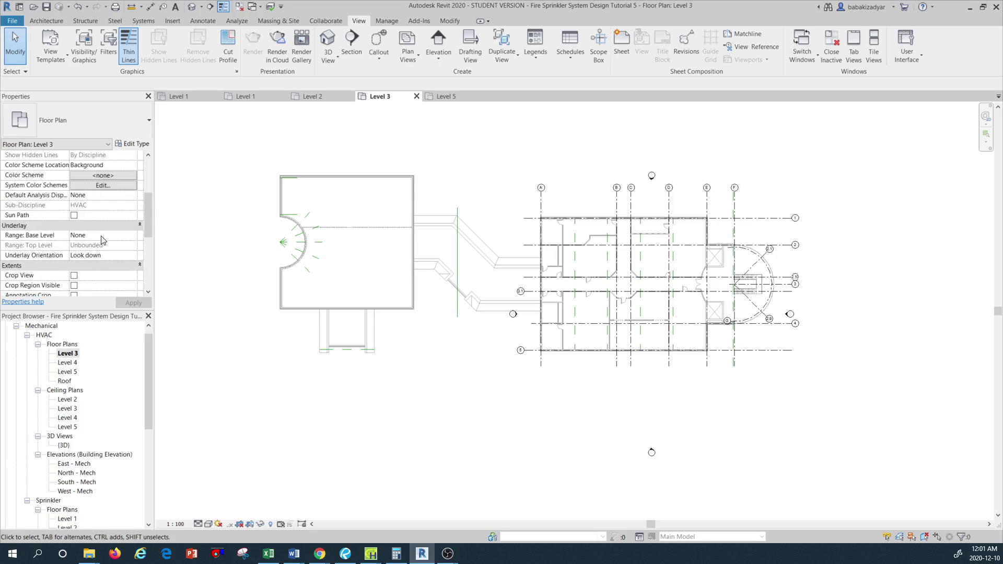
pyautogui.scroll(-3, 101, 239)
pyautogui.scroll(-3, 101, 240)
pyautogui.scroll(-3, 100, 241)
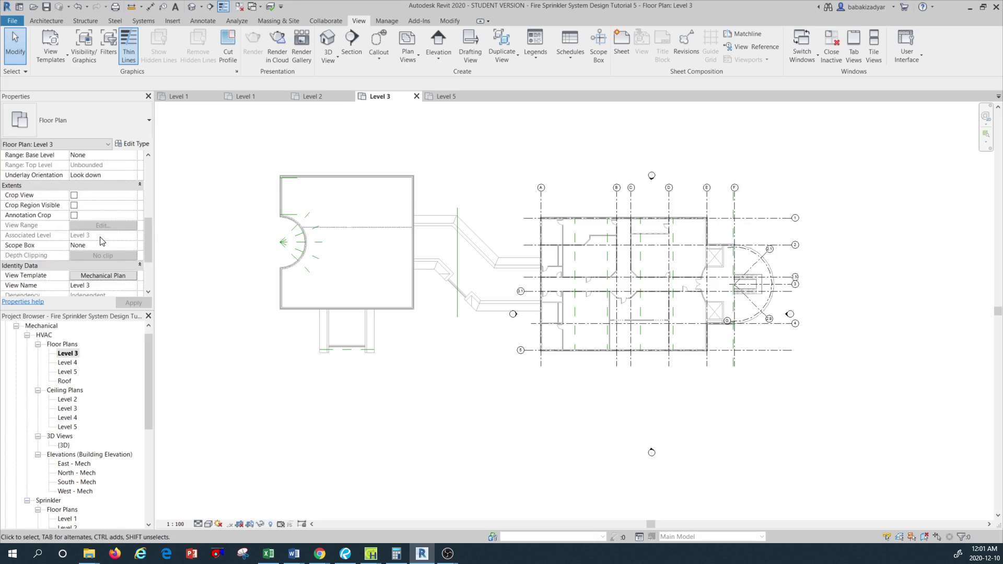
pyautogui.scroll(-2, 101, 240)
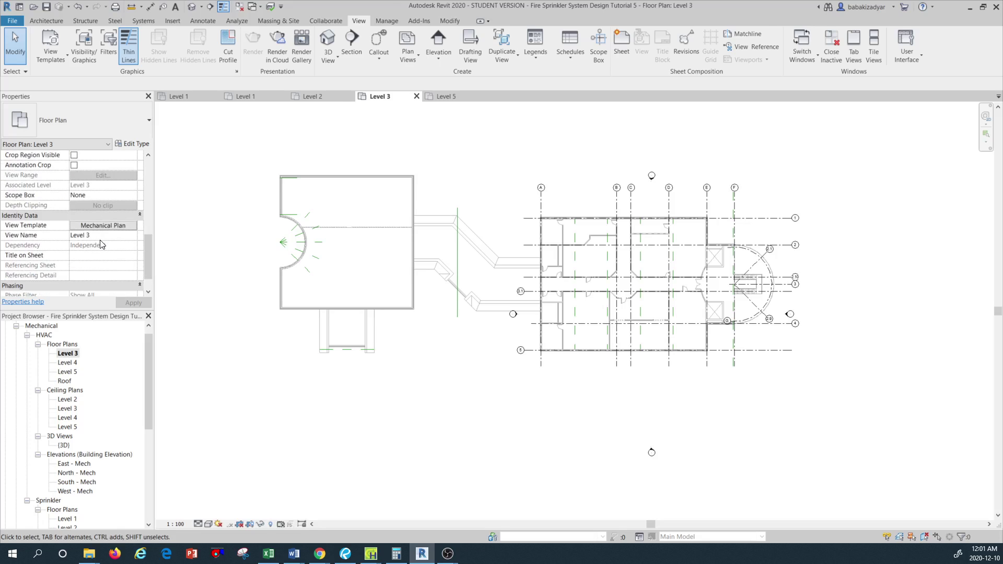
# - Assign the Sprinkler Plan view template to the HVAC Level 3 floor plan
pyautogui.click(114, 229)
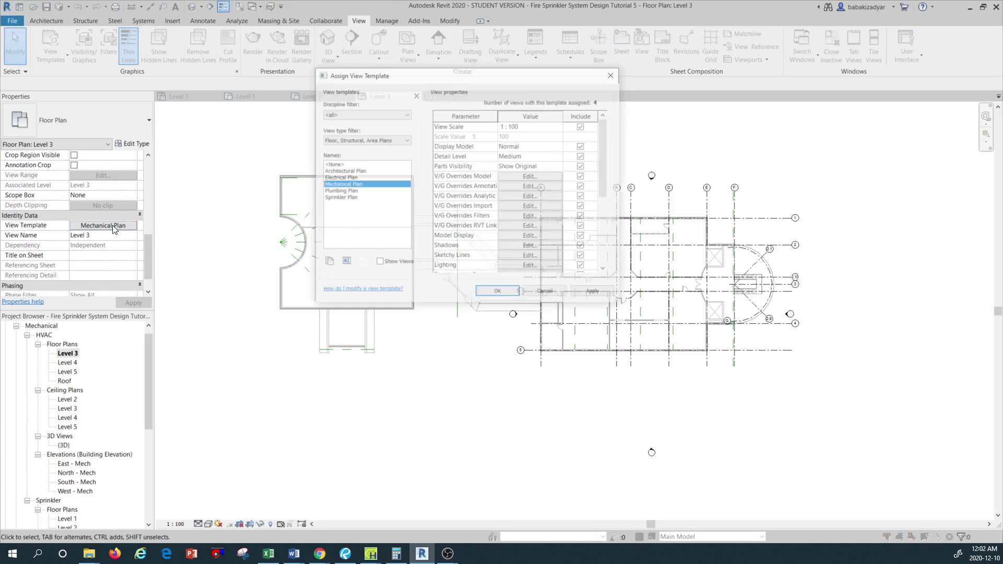
pyautogui.click(342, 197)
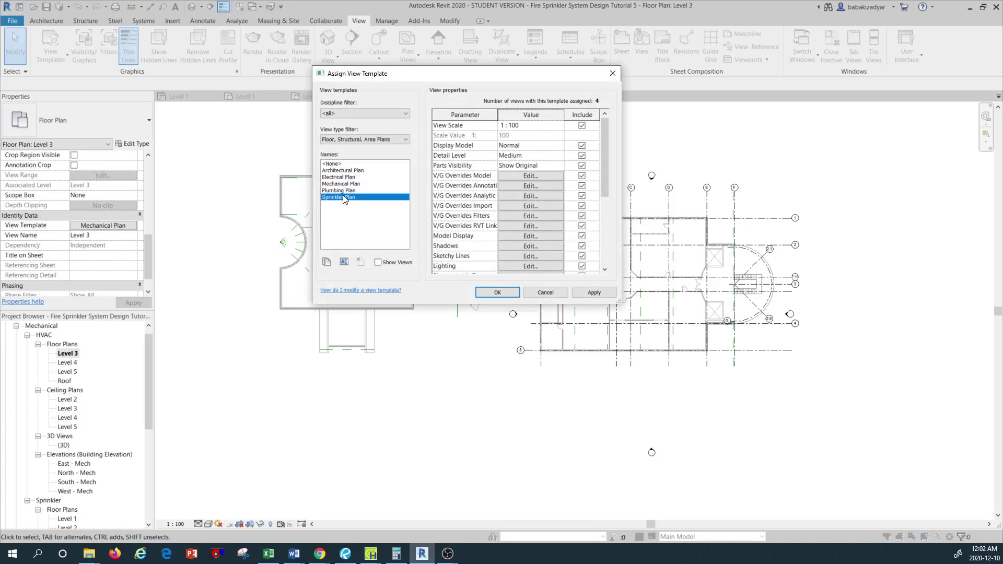
pyautogui.click(596, 291)
pyautogui.click(500, 291)
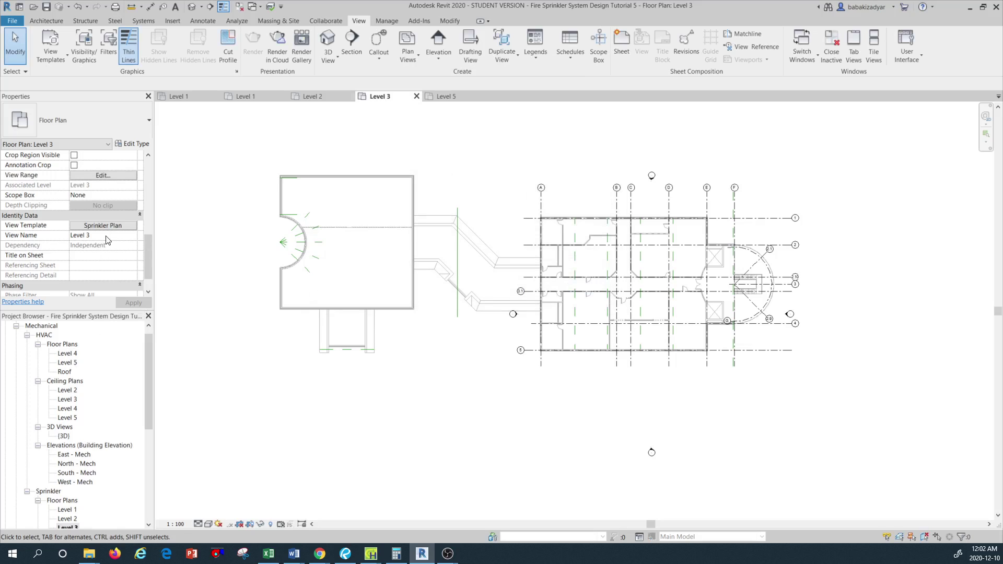
# - Open the HVAC Level 4 floor plan and assign it the Sprinkler Plan view template
pyautogui.click(65, 355)
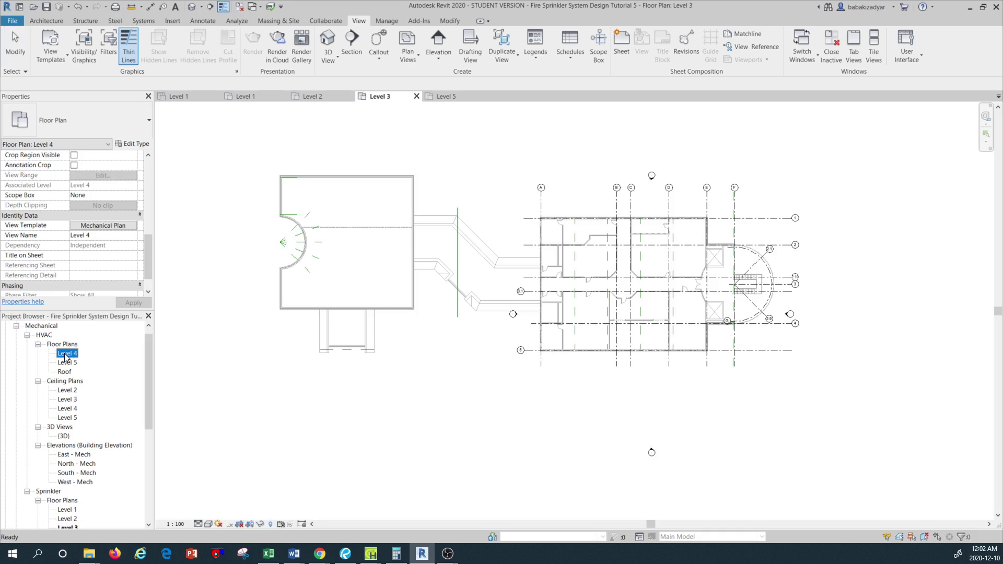
pyautogui.doubleClick(66, 358)
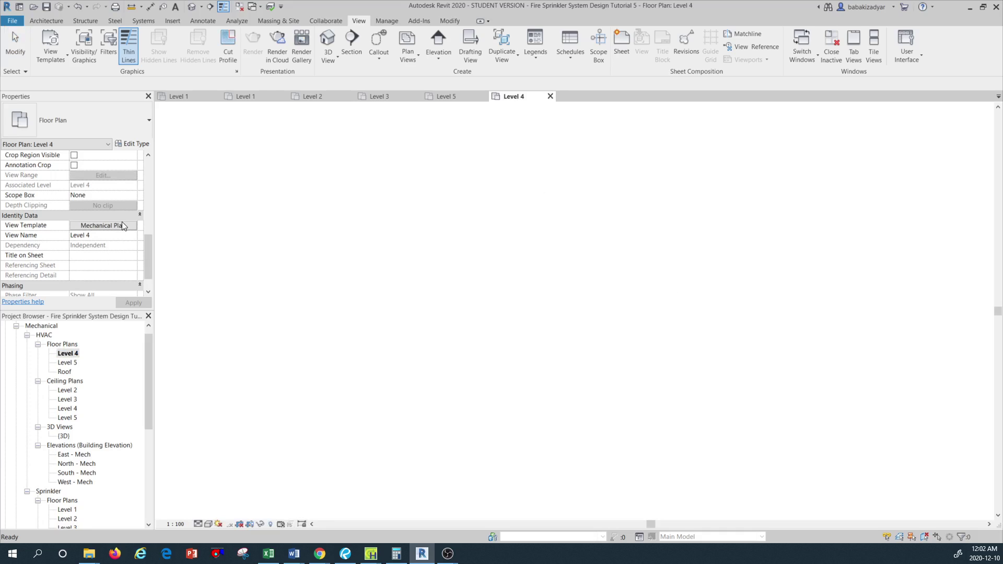
pyautogui.click(103, 226)
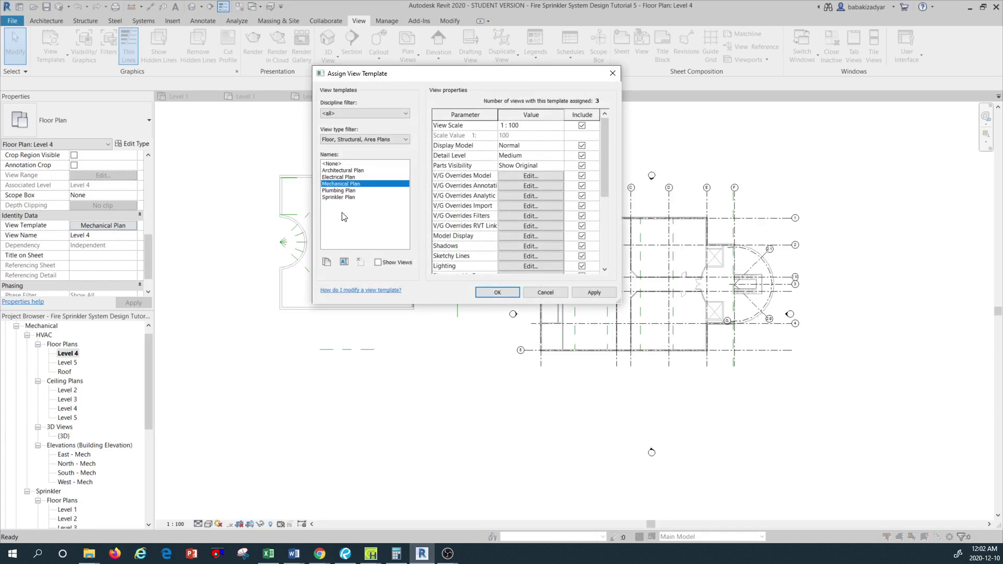
pyautogui.click(347, 197)
pyautogui.click(497, 293)
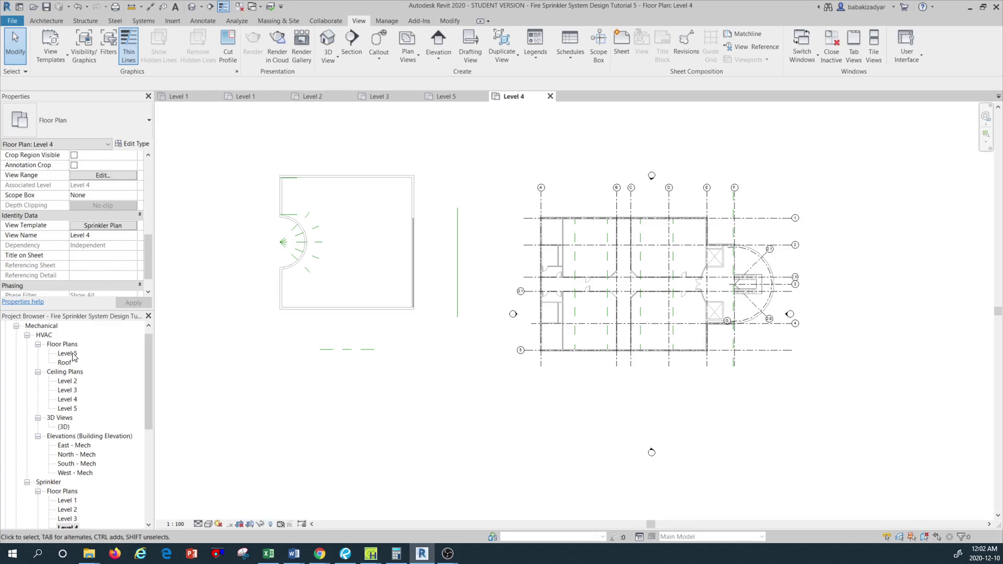
# - Assign the Sprinkler Plan view template to the HVAC Level 5 floor plan
pyautogui.click(73, 355)
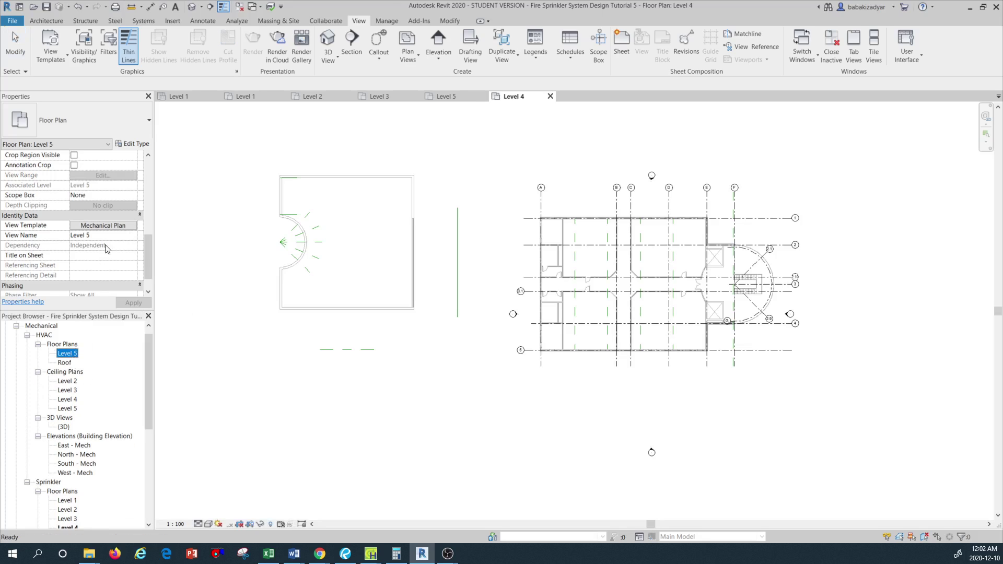
pyautogui.click(117, 226)
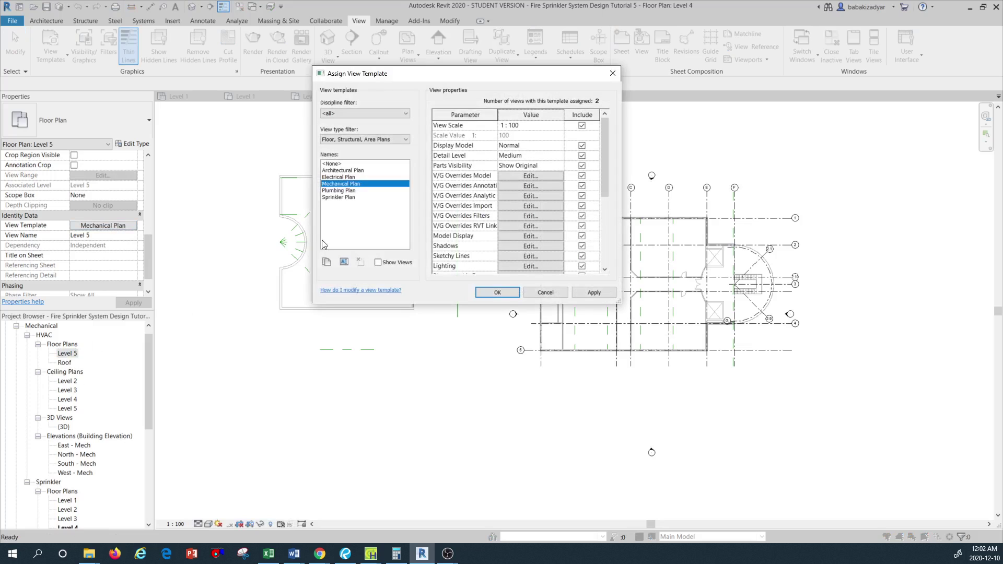
pyautogui.click(340, 197)
pyautogui.click(496, 292)
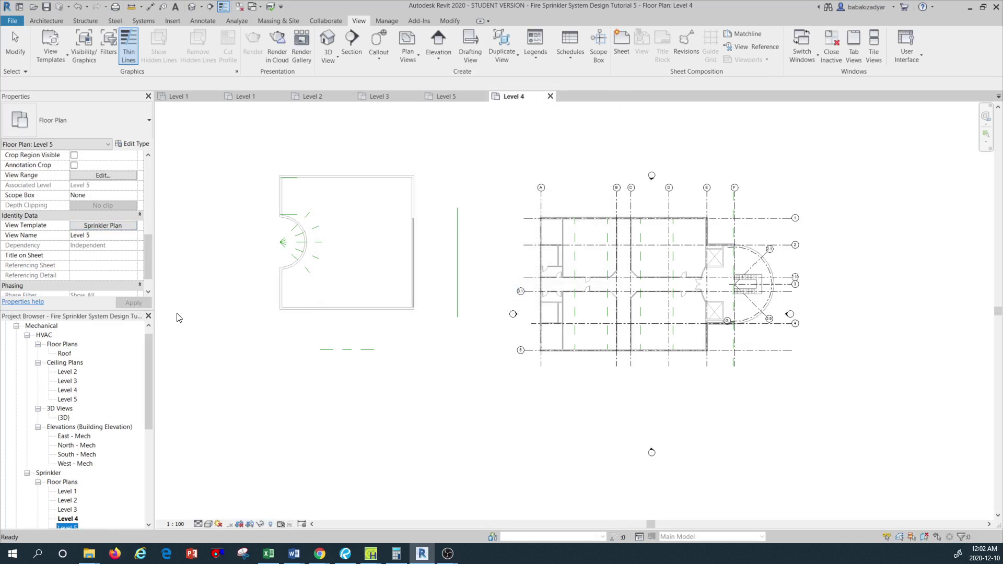
# - Assign the Sprinkler Plan view template to the HVAC Roof floor plan
pyautogui.click(71, 372)
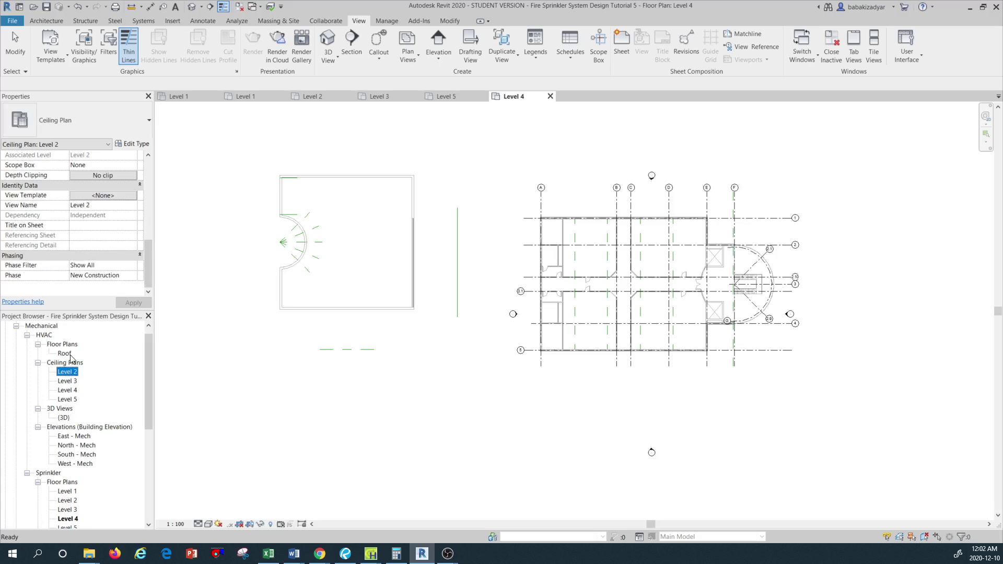
pyautogui.click(65, 354)
pyautogui.click(125, 229)
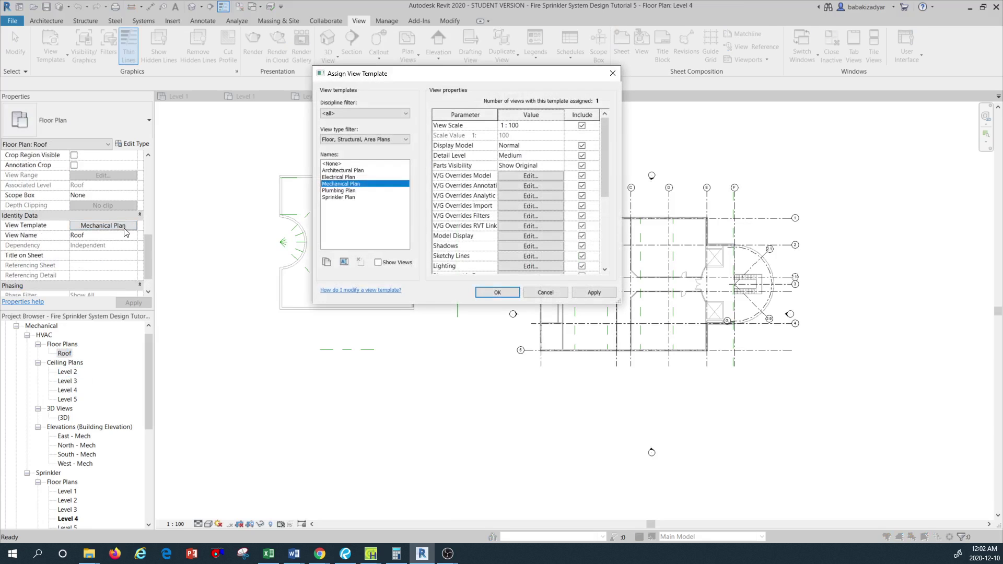
pyautogui.click(346, 198)
pyautogui.click(487, 291)
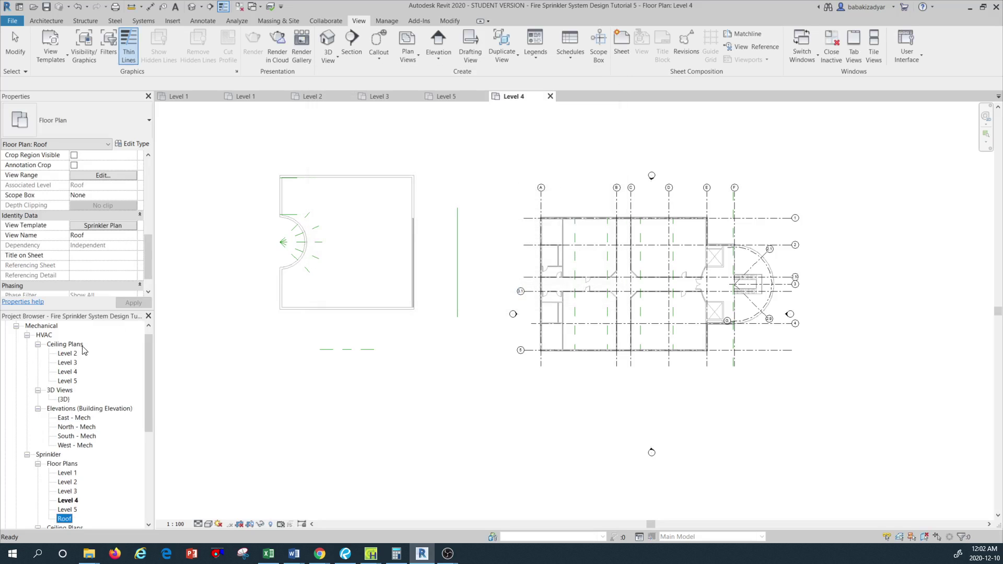
# - Open the HVAC Level 2 ceiling plan and set its Sub-Discipline to Sprinkler
pyautogui.click(67, 354)
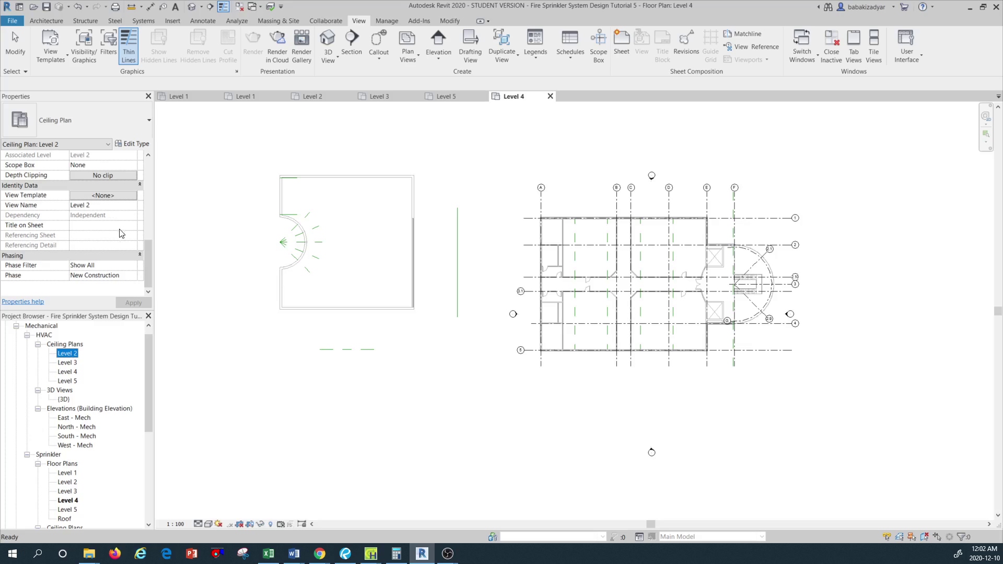
pyautogui.doubleClick(69, 355)
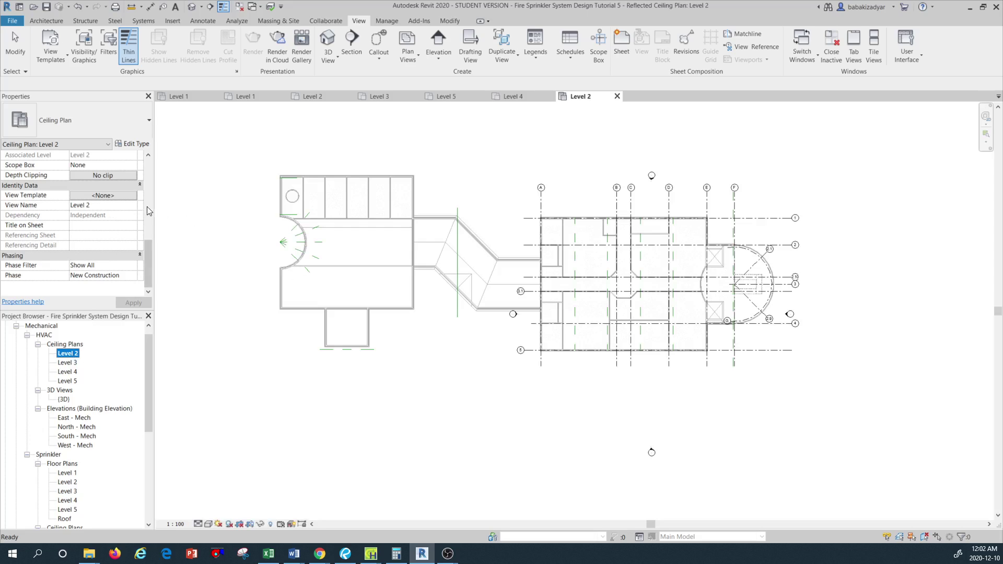
pyautogui.moveTo(150, 258); pyautogui.dragTo(151, 245)
pyautogui.scroll(-3, 152, 235)
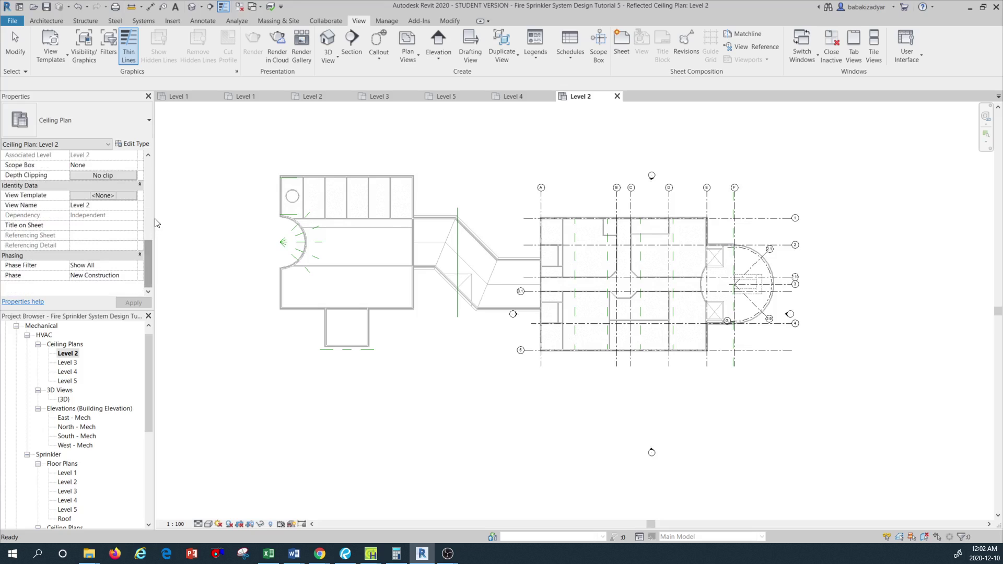
pyautogui.moveTo(146, 253); pyautogui.dragTo(153, 236)
pyautogui.scroll(5, 154, 234)
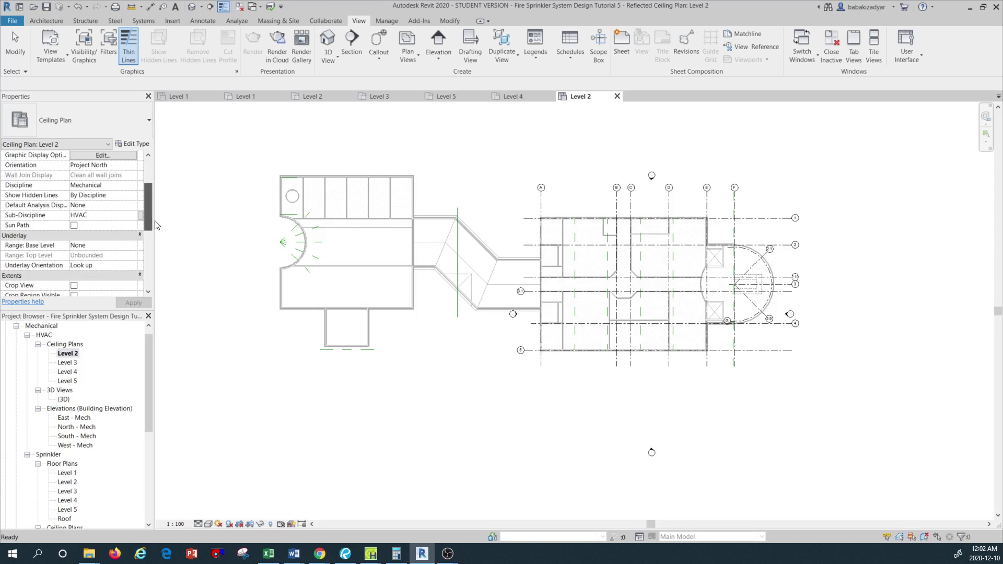
pyautogui.click(133, 215)
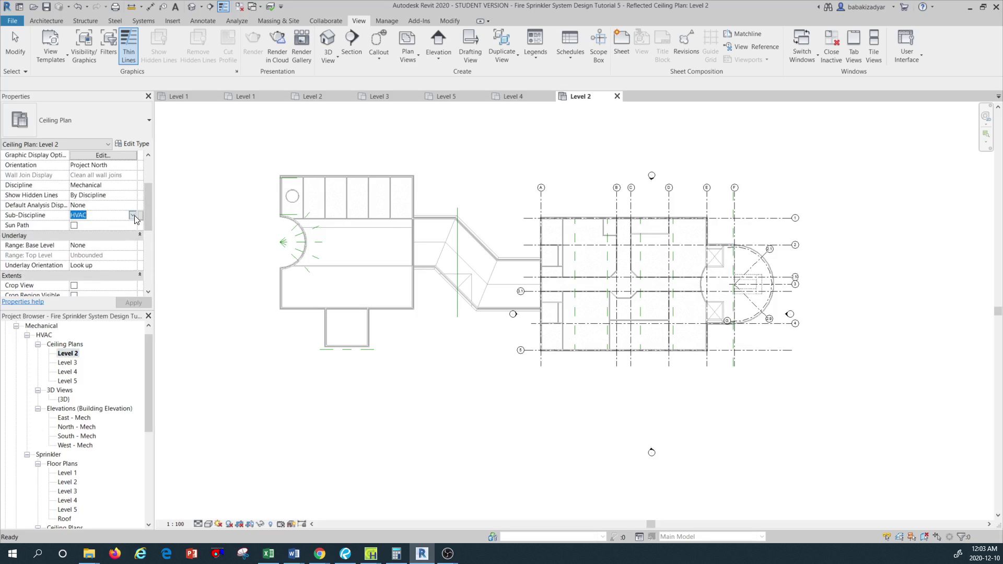
pyautogui.click(134, 215)
pyautogui.click(96, 265)
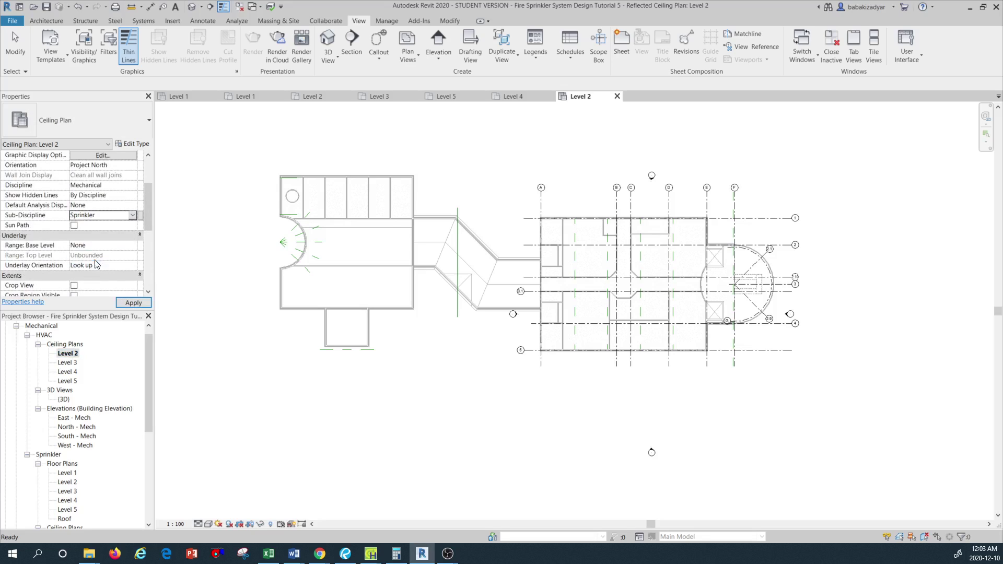
pyautogui.click(129, 306)
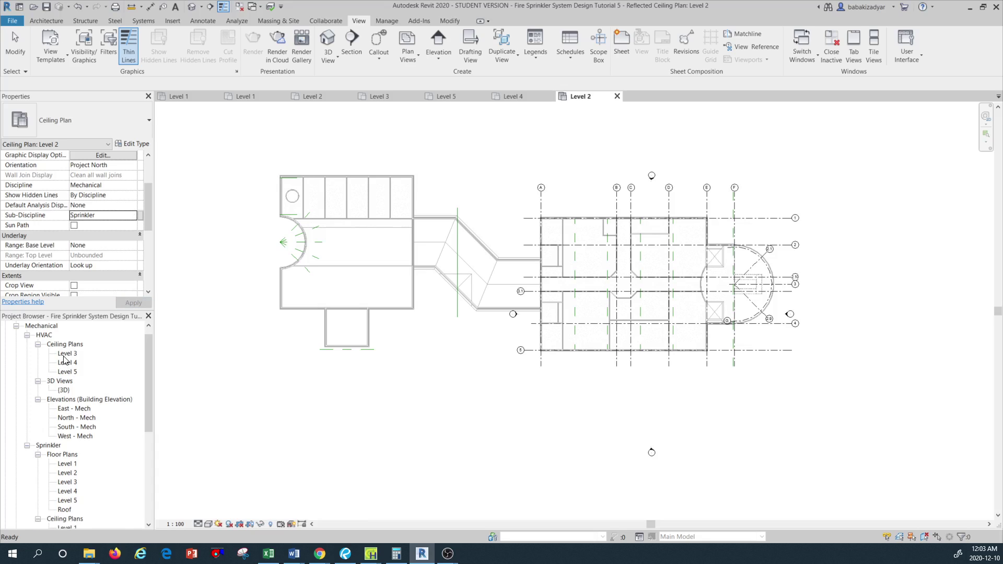
# - Open the HVAC Level 3 ceiling plan and change its Sub-Discipline to Sprinkler
pyautogui.click(66, 354)
pyautogui.doubleClick(67, 354)
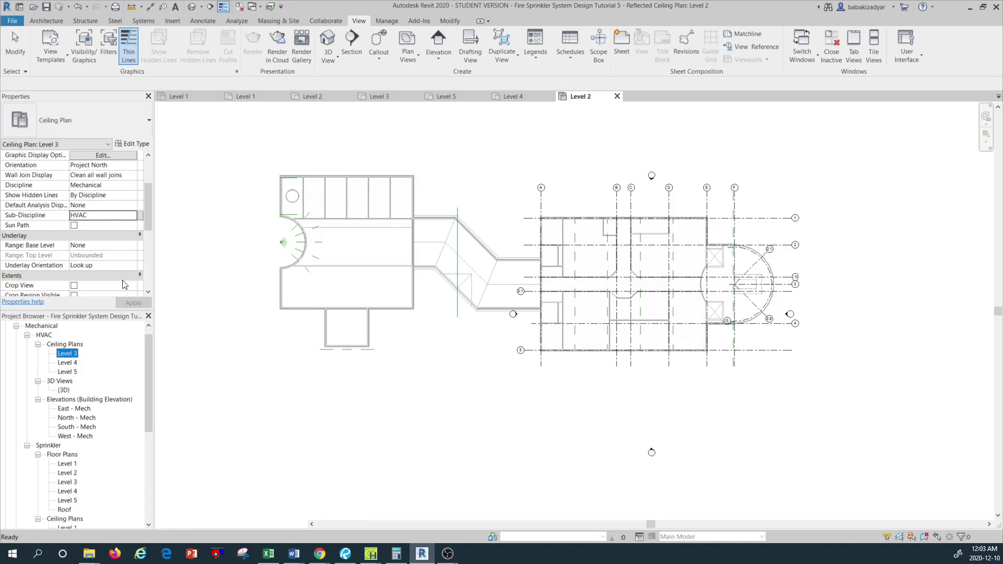
pyautogui.click(132, 216)
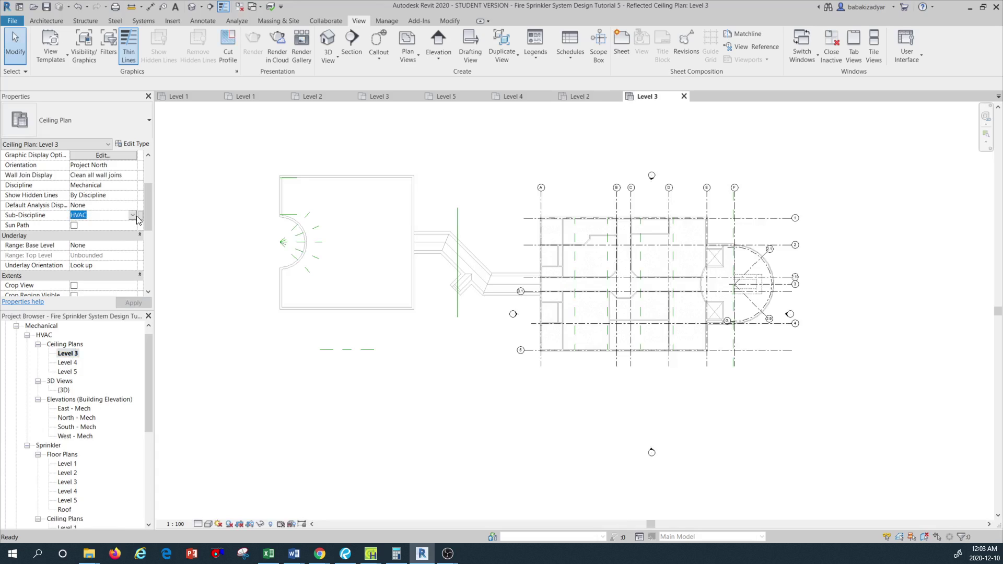
pyautogui.click(133, 216)
pyautogui.click(82, 259)
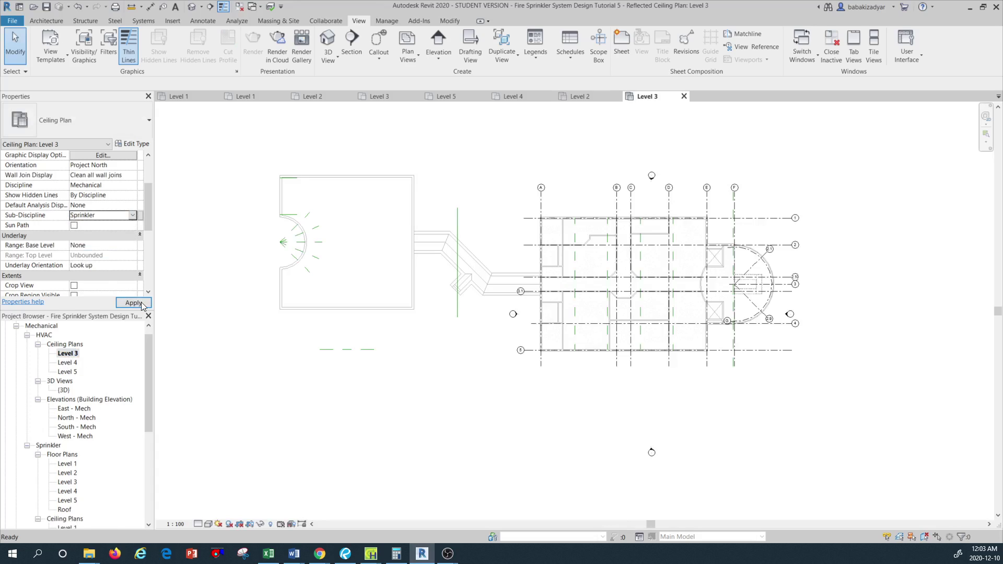
pyautogui.click(133, 303)
# - Set the Sub-Discipline of the HVAC Level 4 ceiling plan to Sprinkler
pyautogui.click(70, 354)
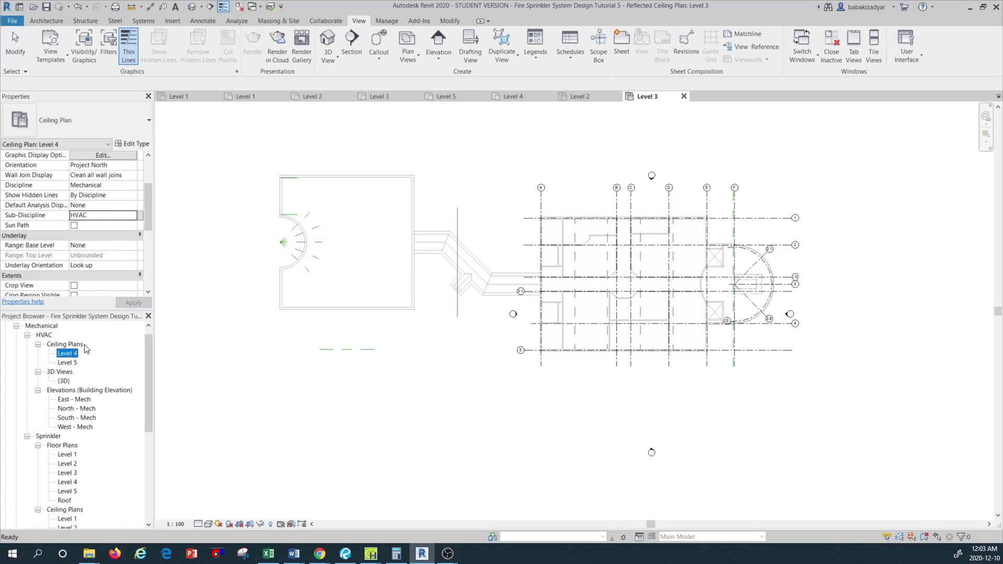
pyautogui.click(135, 218)
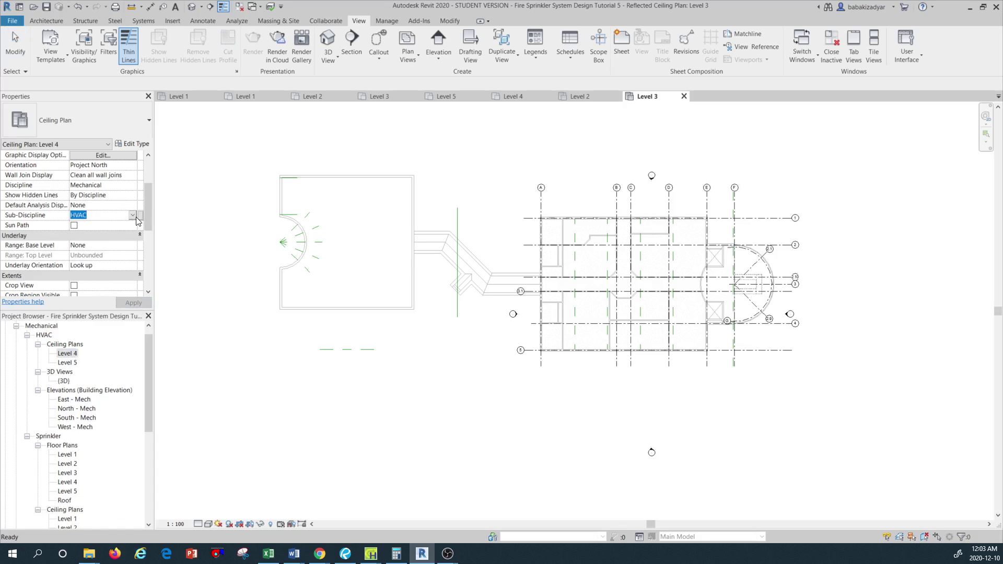
pyautogui.click(135, 218)
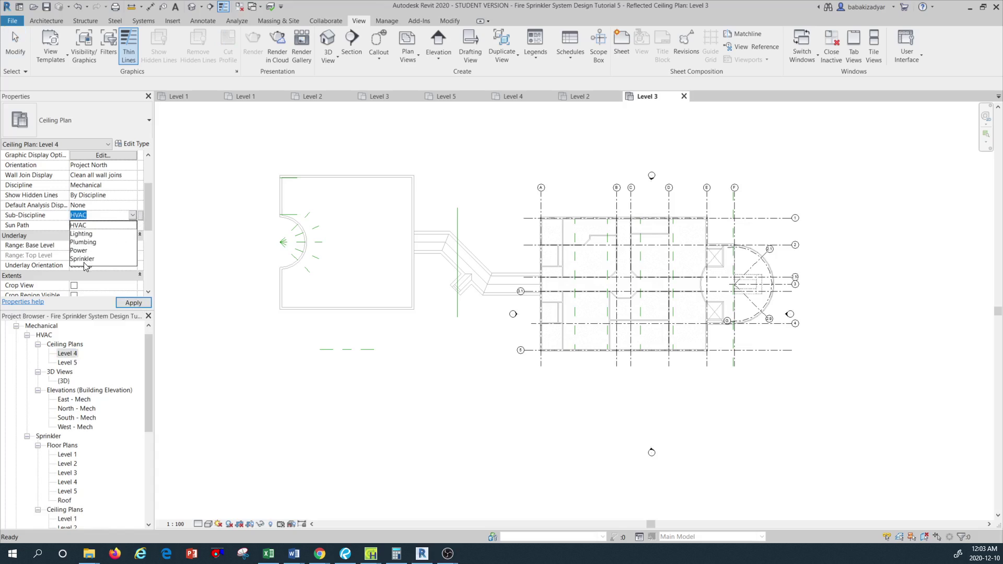
pyautogui.click(86, 263)
pyautogui.click(134, 303)
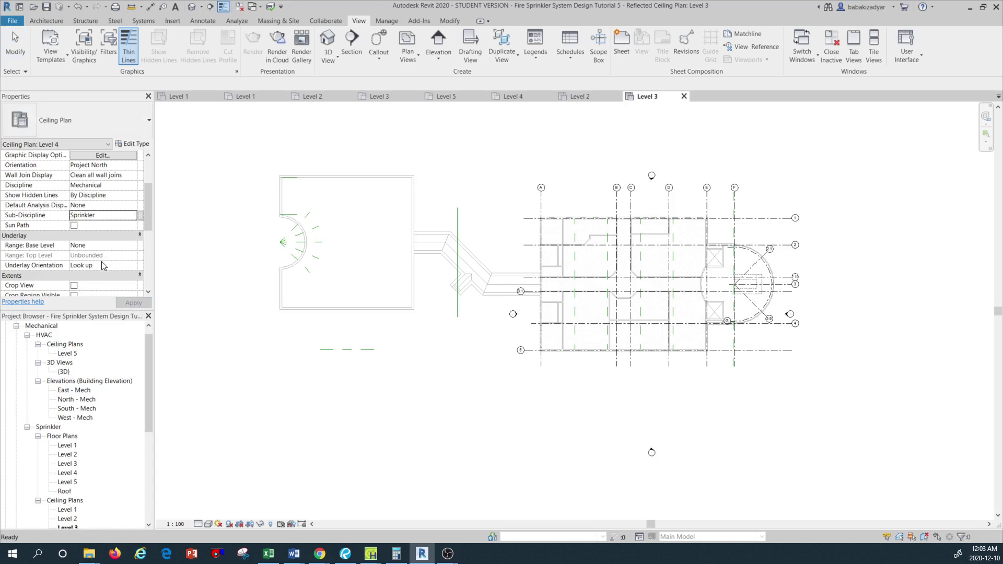
# - Set the Sub-Discipline of the HVAC Level 5 ceiling plan to Sprinkler
pyautogui.click(70, 355)
pyautogui.click(132, 219)
pyautogui.click(132, 219)
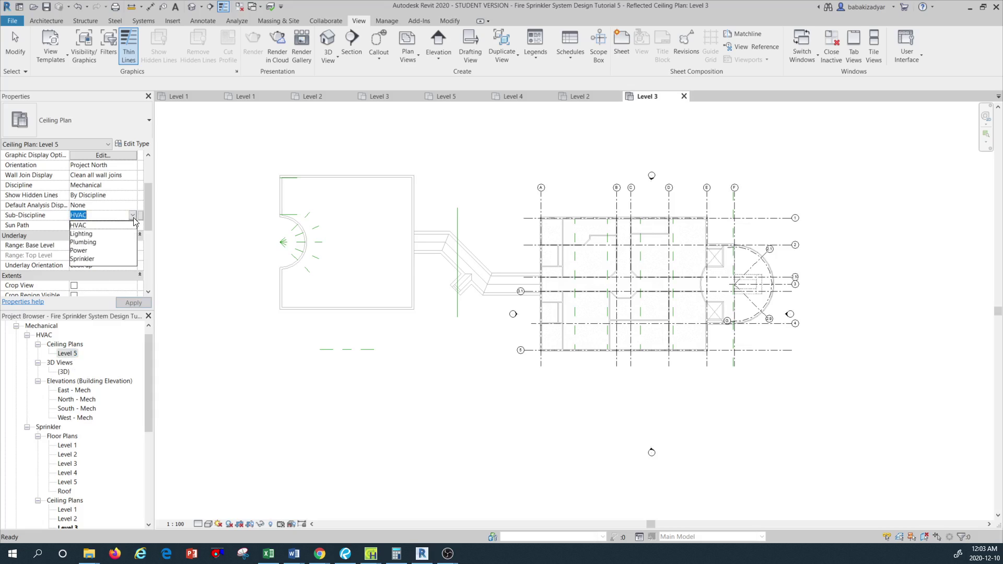
pyautogui.click(87, 262)
pyautogui.click(134, 303)
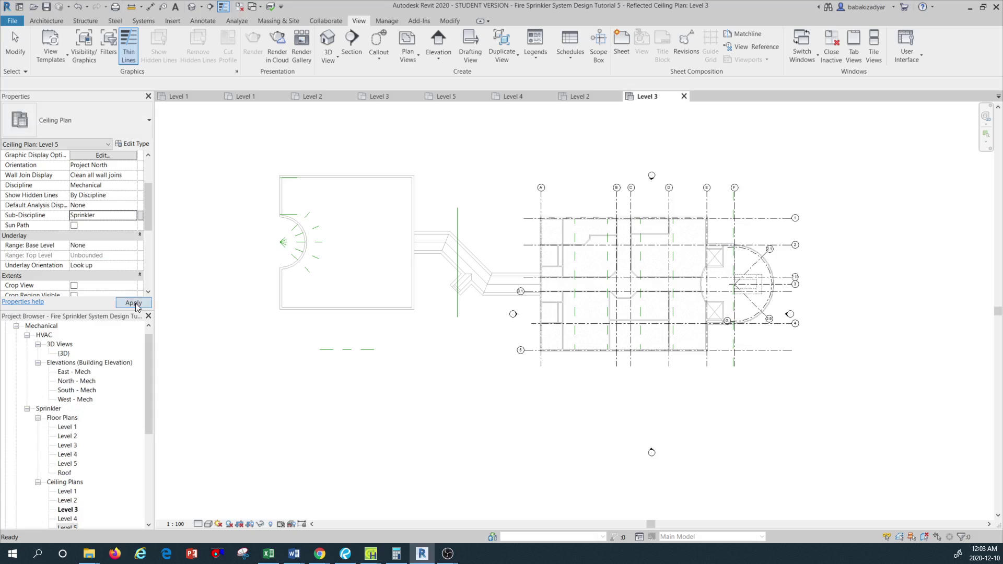
# - Open the {3D} view under HVAC and change its Sub-Discipline to Sprinkler
pyautogui.scroll(2, 75, 374)
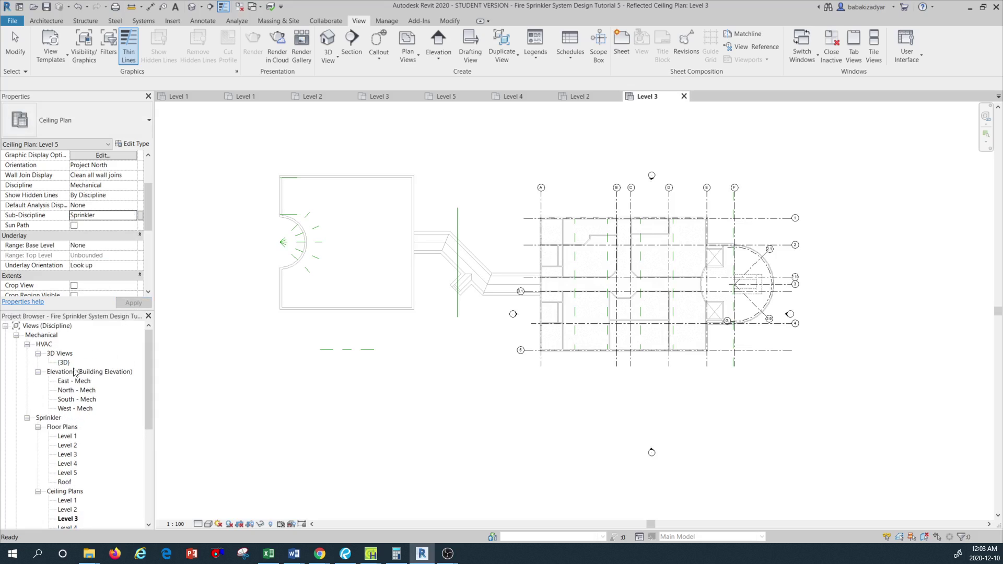
pyautogui.click(44, 344)
pyautogui.scroll(-1, 115, 353)
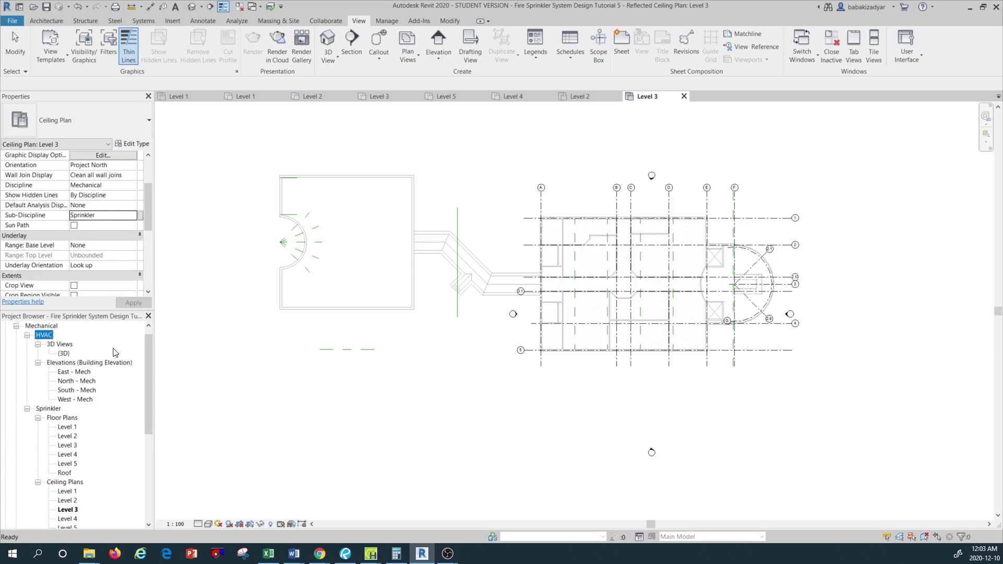
pyautogui.scroll(-3, 114, 387)
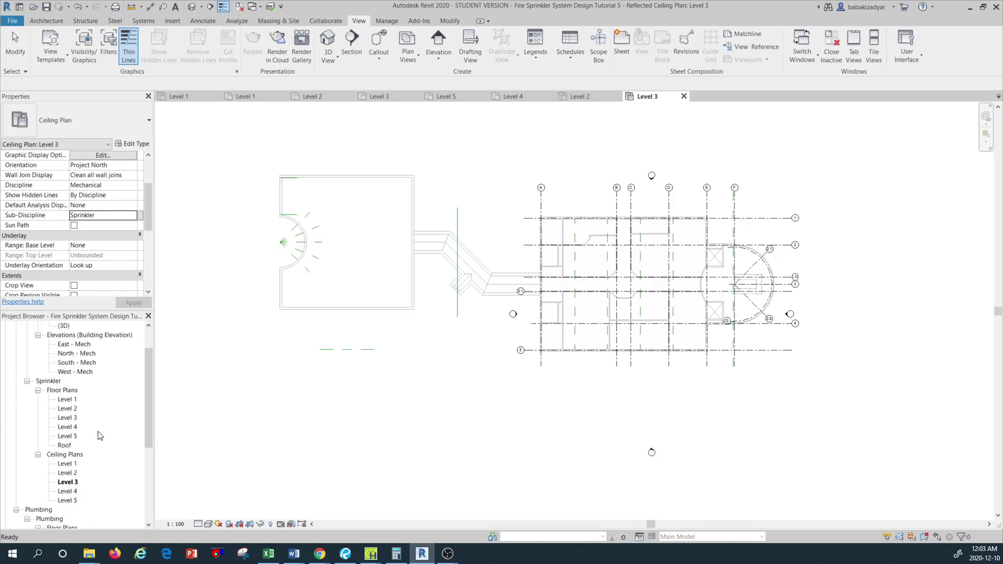
pyautogui.scroll(4, 63, 397)
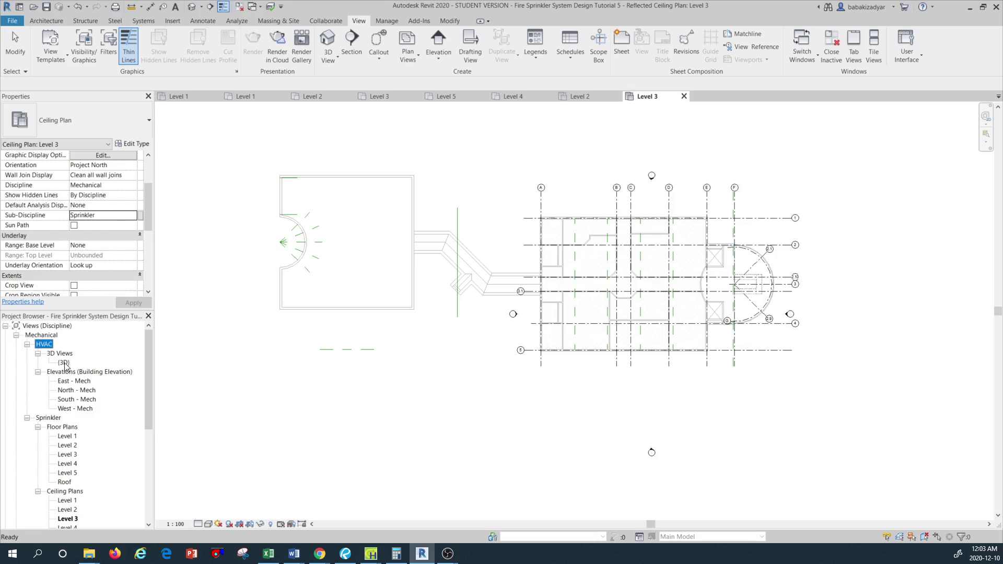
pyautogui.click(63, 363)
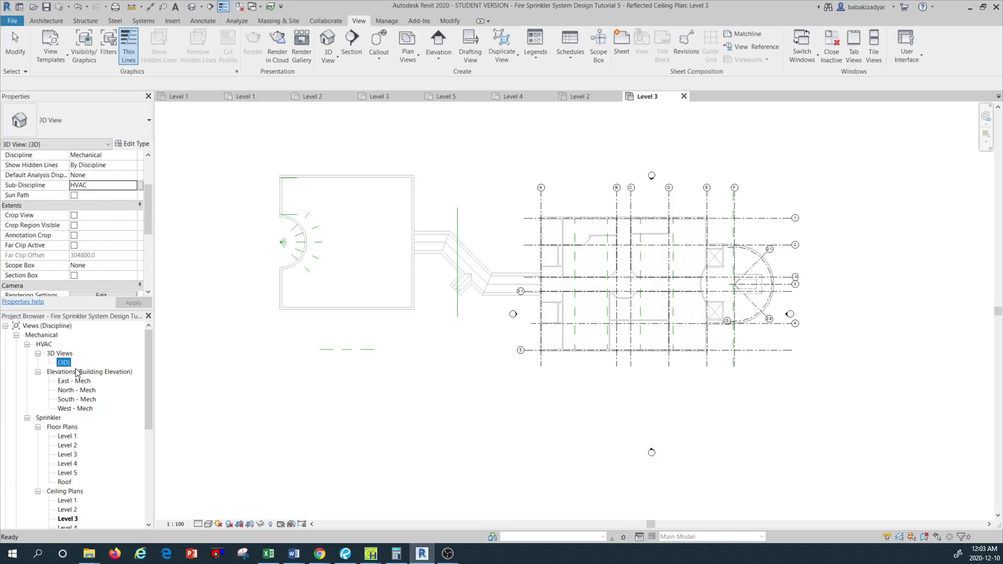
pyautogui.doubleClick(63, 363)
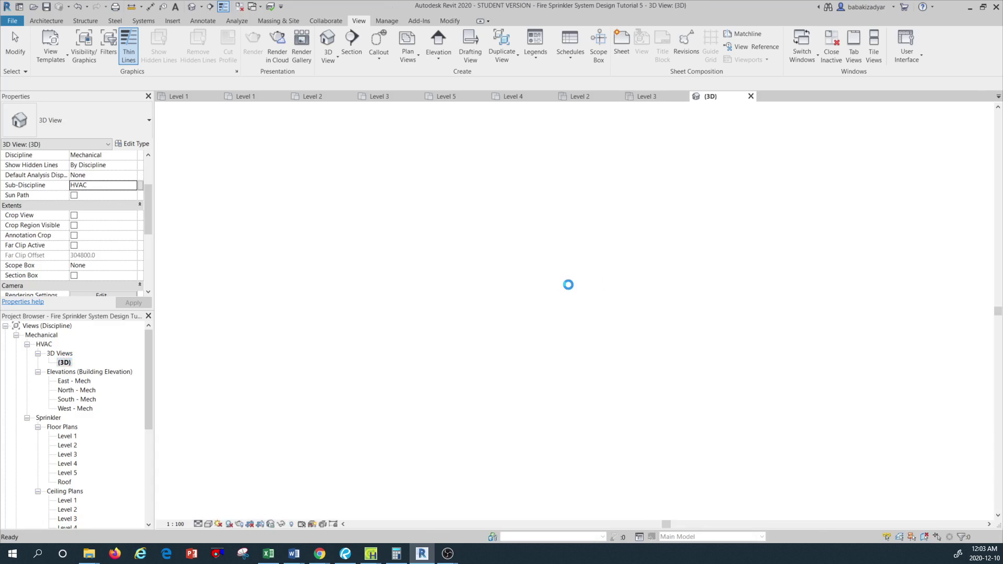
pyautogui.click(134, 184)
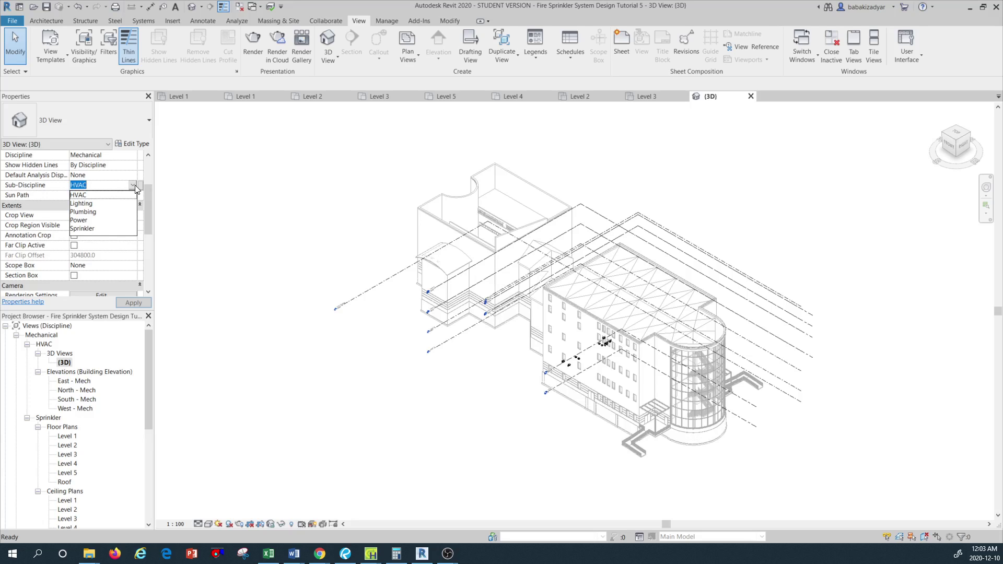
pyautogui.click(82, 228)
pyautogui.click(133, 303)
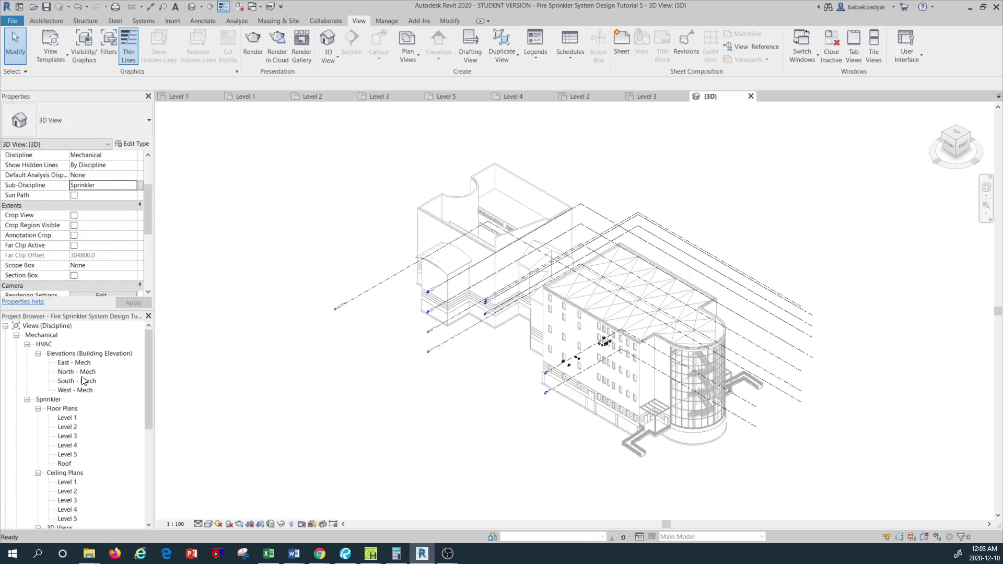
# - Select the East, North, South and West - Mech elevations together and set their Sub-Discipline to Sprinkler
pyautogui.click(76, 362)
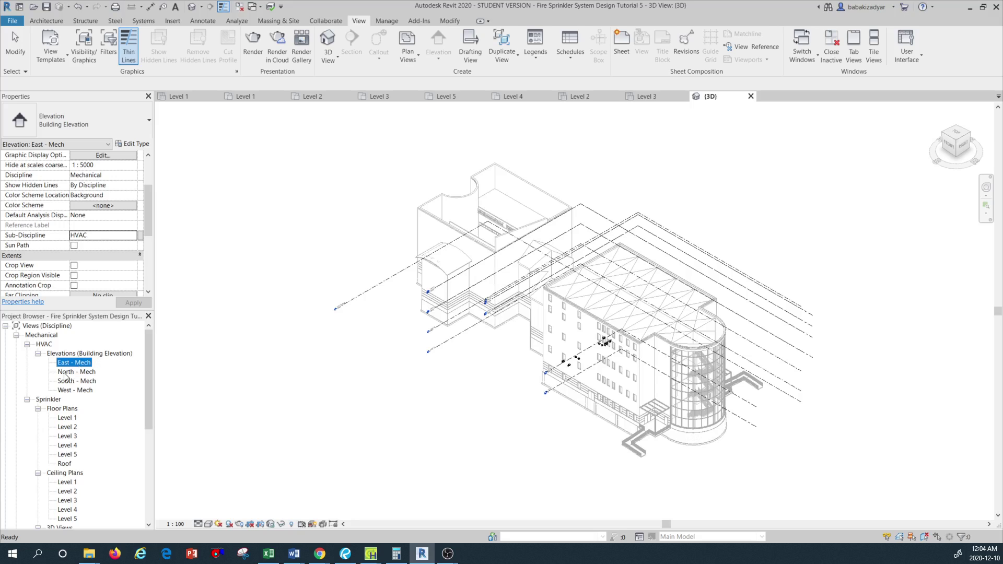
pyautogui.keyDown('ctrl'); pyautogui.click(87, 372); pyautogui.keyUp('ctrl')
pyautogui.keyDown('ctrl'); pyautogui.click(78, 391); pyautogui.keyUp('ctrl')
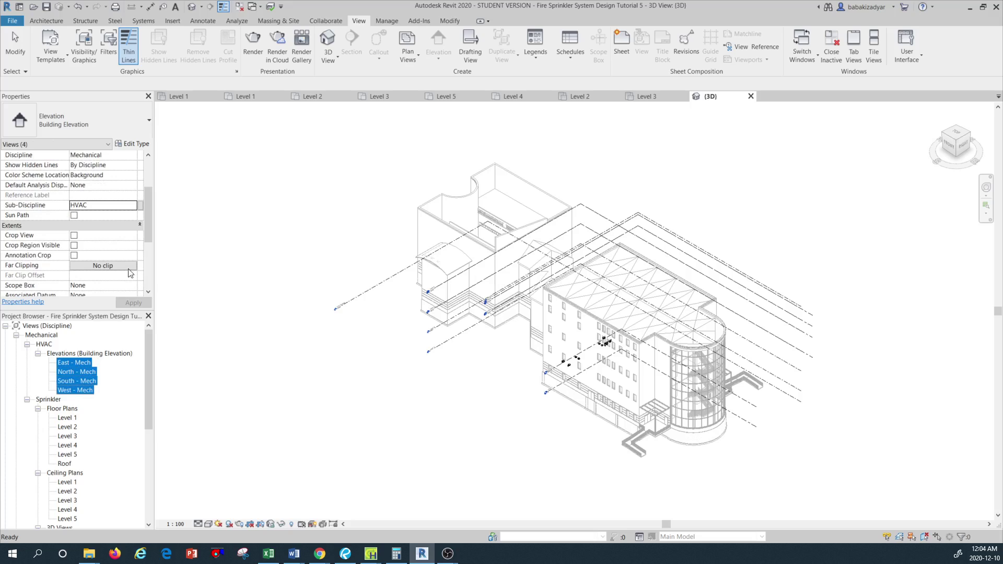
pyautogui.click(125, 206)
pyautogui.click(134, 205)
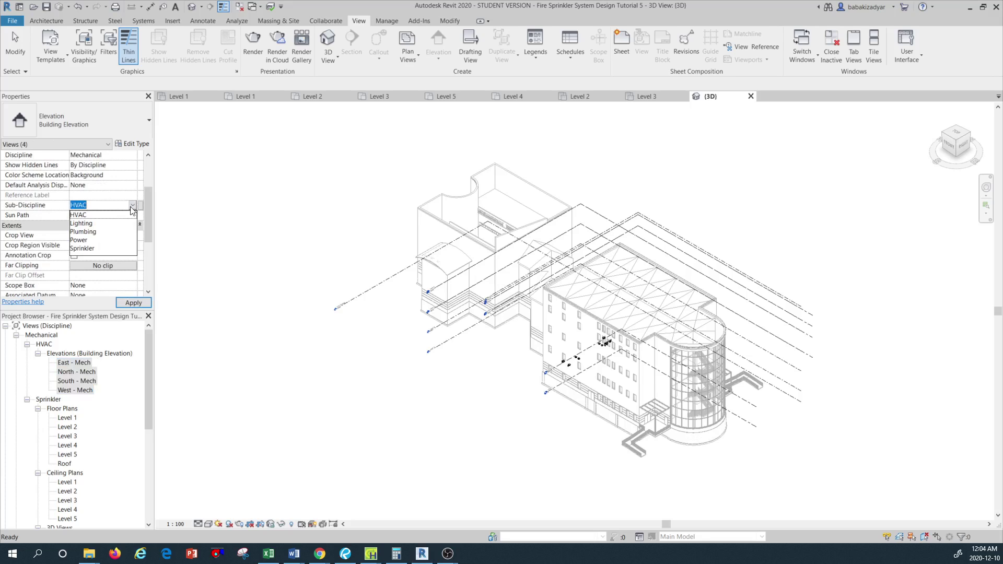
pyautogui.click(92, 252)
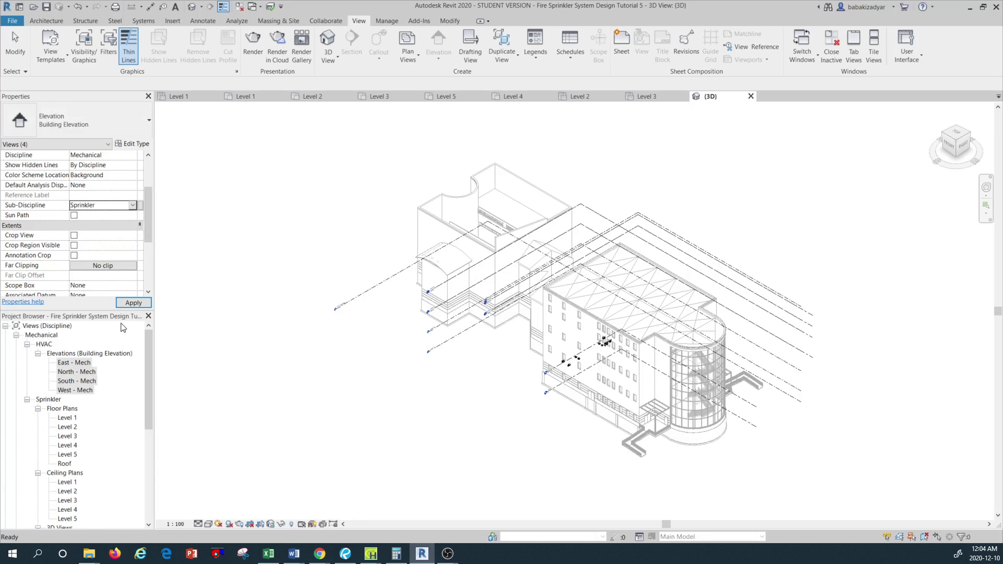
pyautogui.click(130, 303)
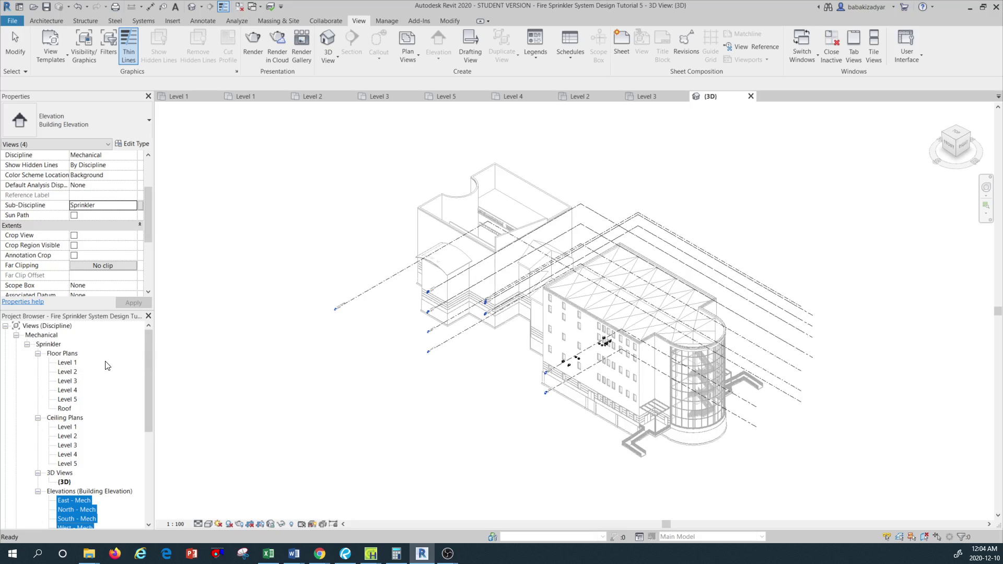
pyautogui.scroll(-1, 84, 416)
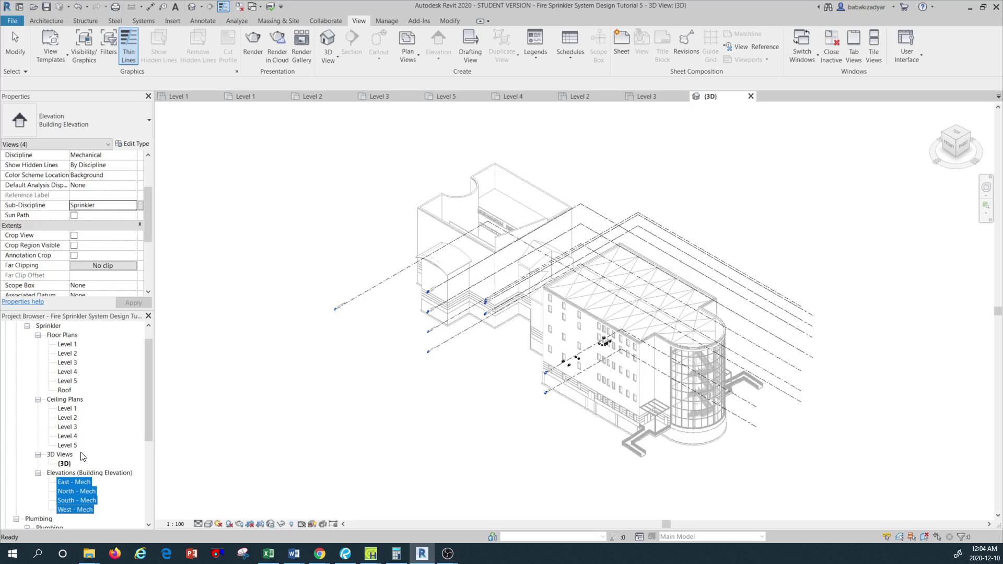
pyautogui.scroll(-3, 111, 399)
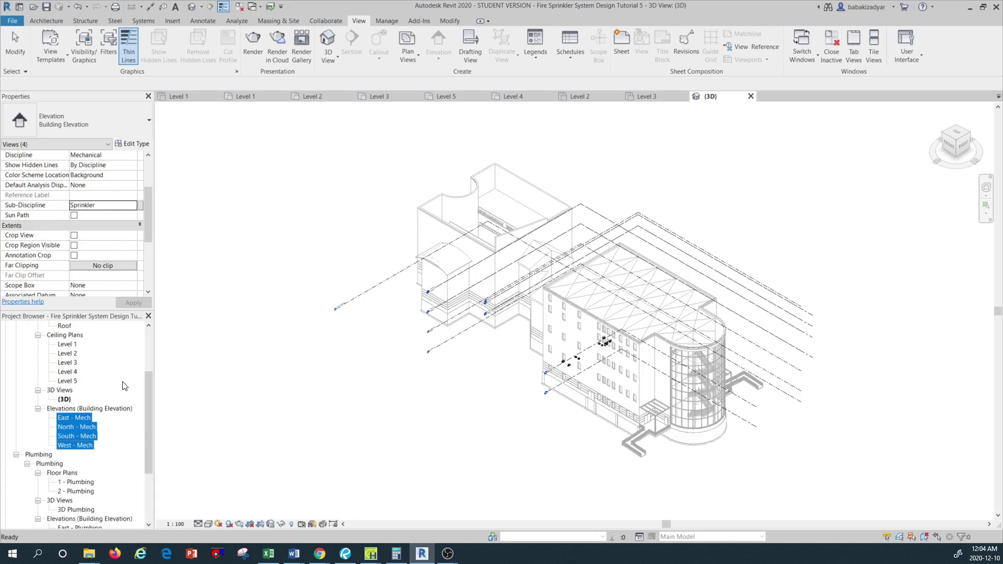
pyautogui.click(83, 419)
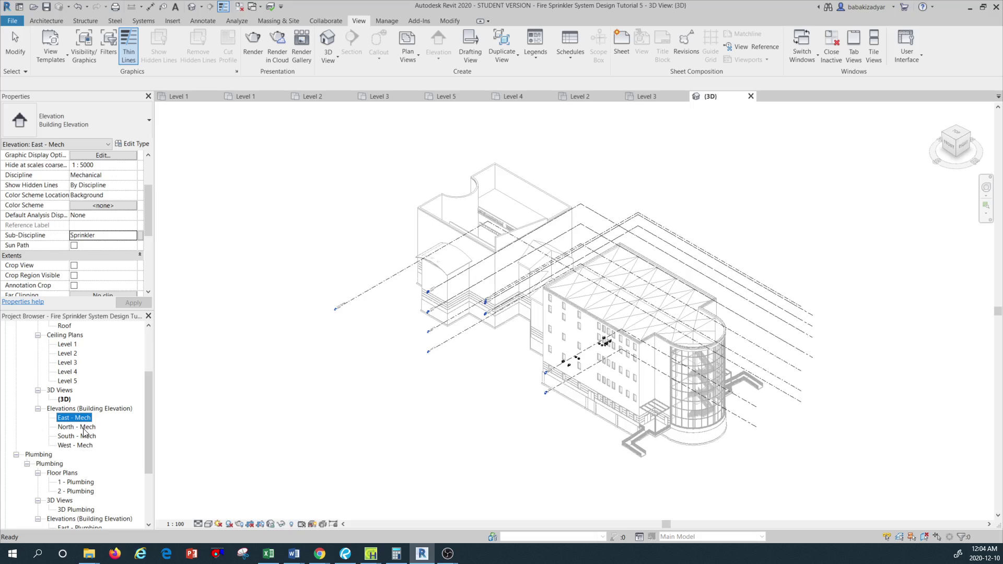
# - Open the Level 1 floor plan under Sprinkler and assign the Sprinkler Plan view template to it
pyautogui.scroll(2, 102, 388)
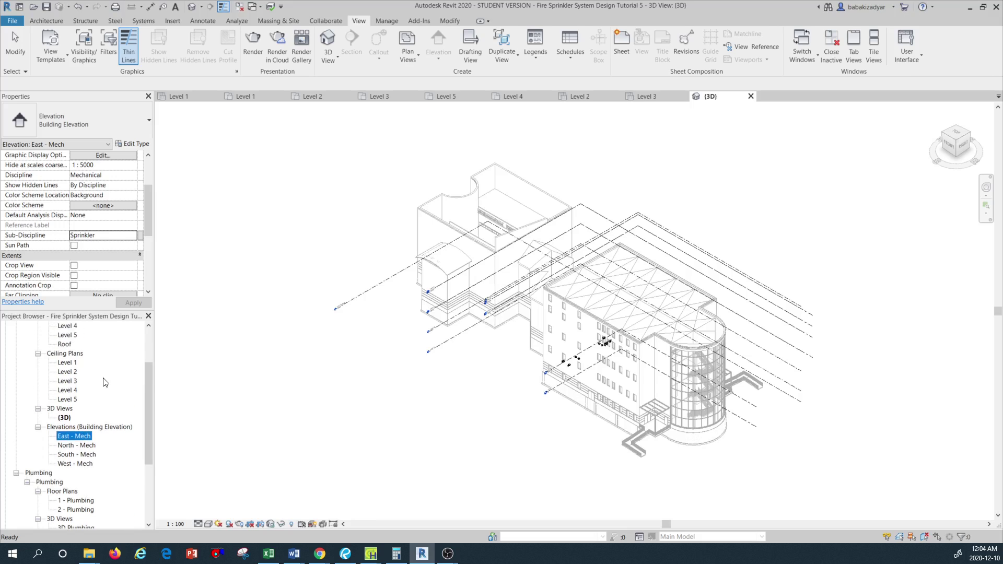
pyautogui.scroll(2, 105, 382)
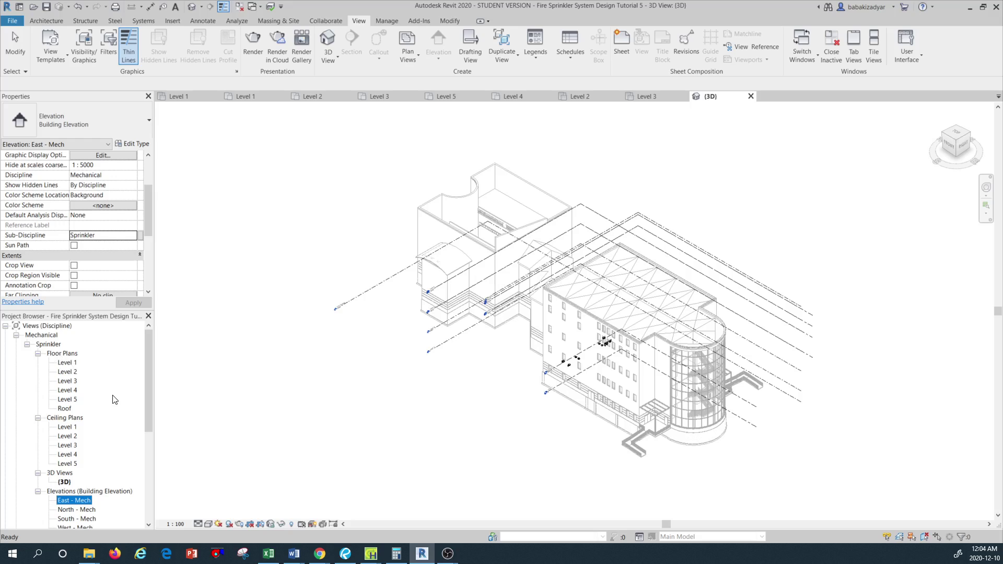
pyautogui.click(68, 365)
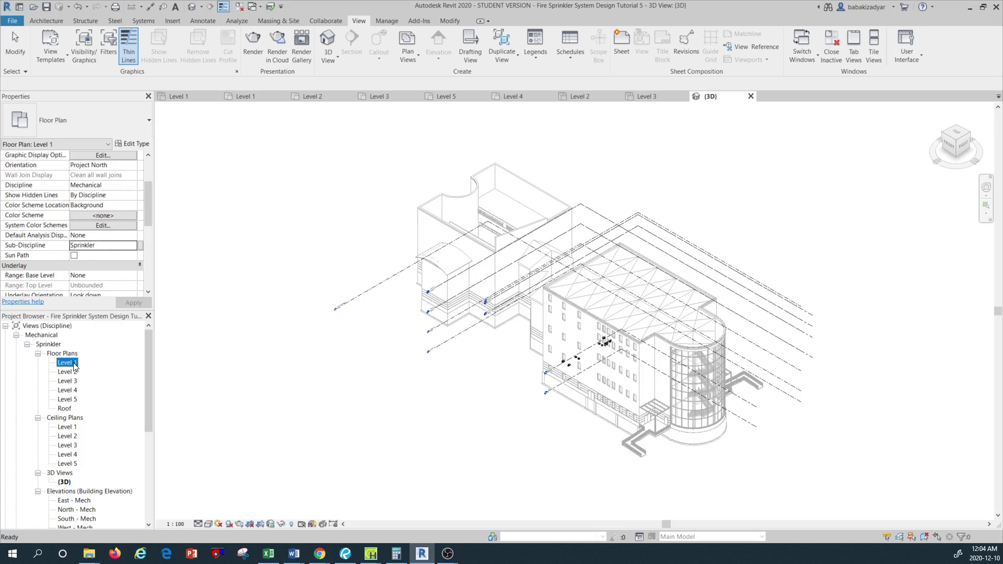
pyautogui.scroll(-3, 142, 223)
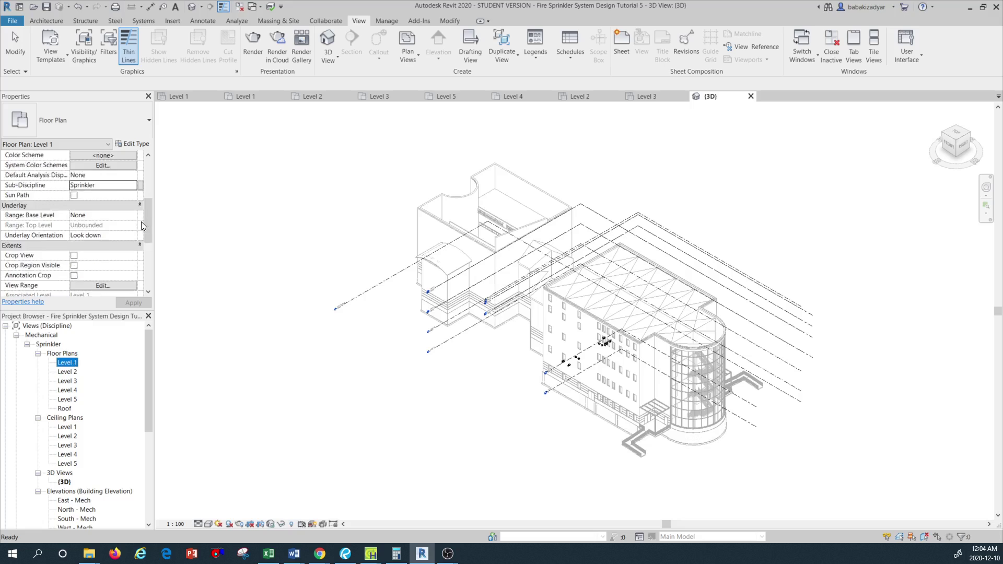
pyautogui.doubleClick(68, 363)
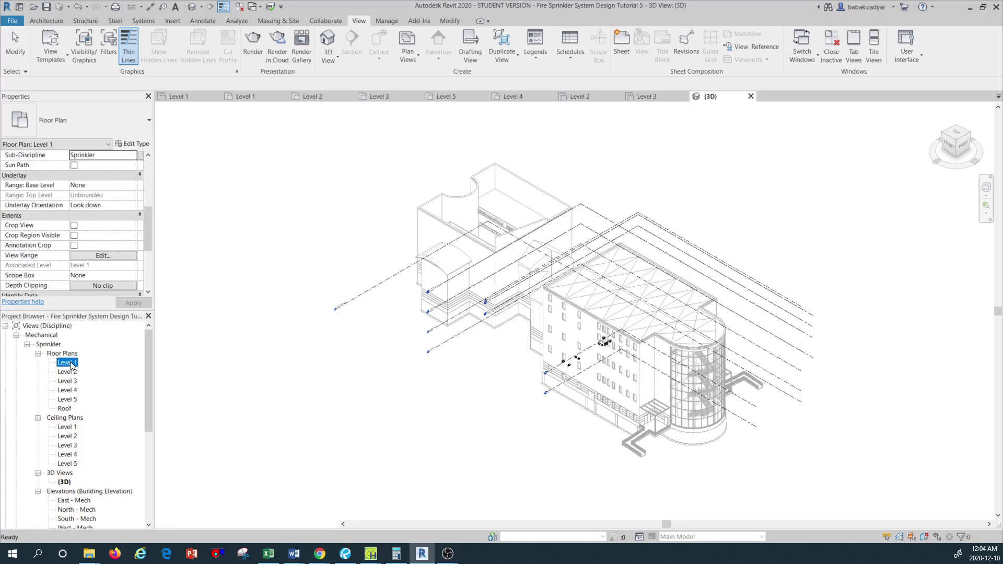
pyautogui.scroll(-3, 137, 194)
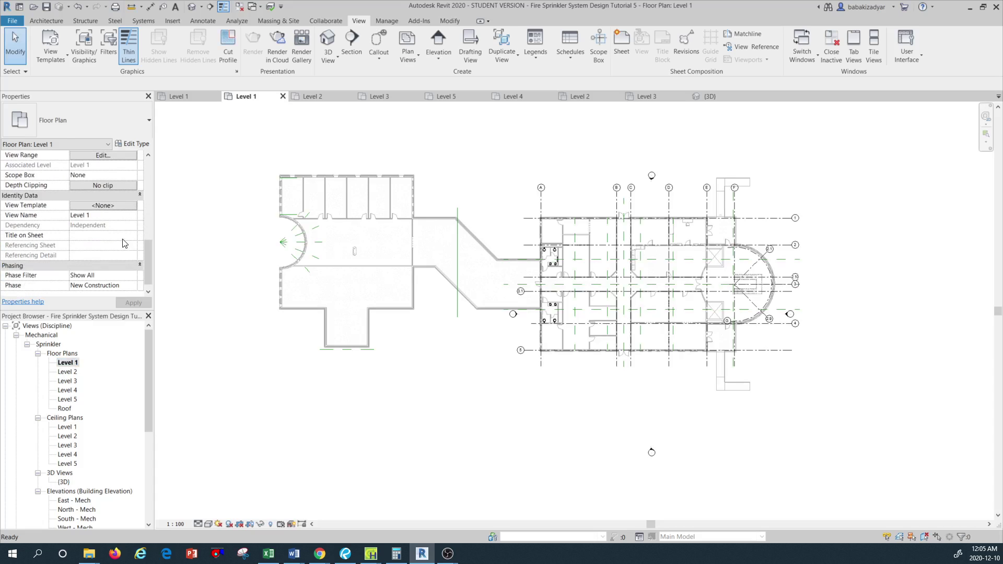
pyautogui.click(124, 206)
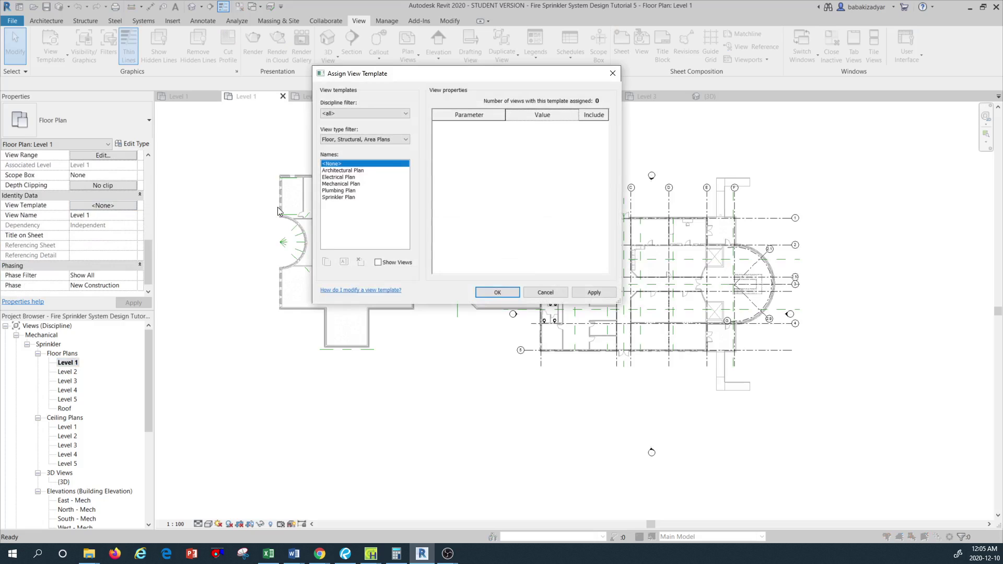
pyautogui.click(343, 198)
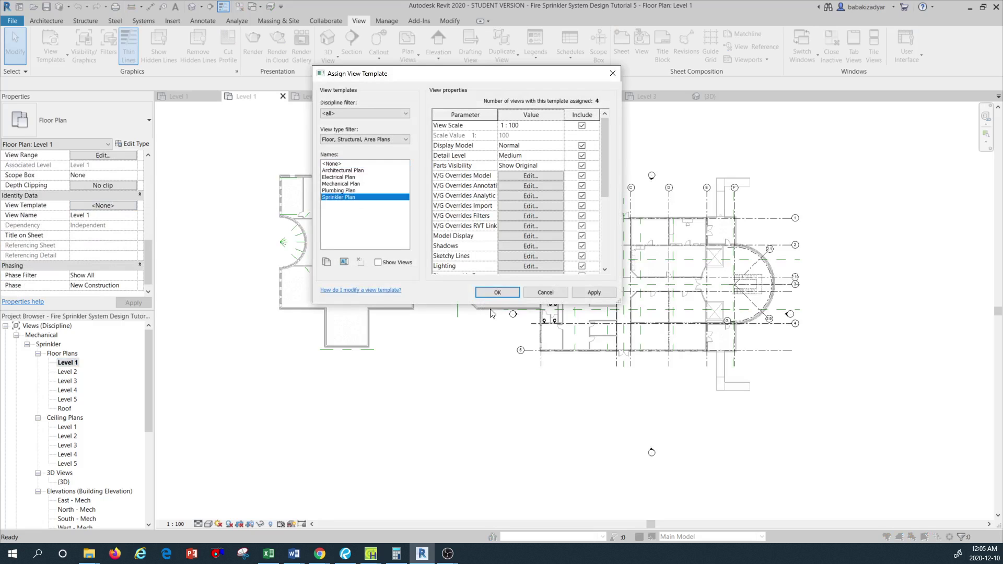
pyautogui.click(503, 293)
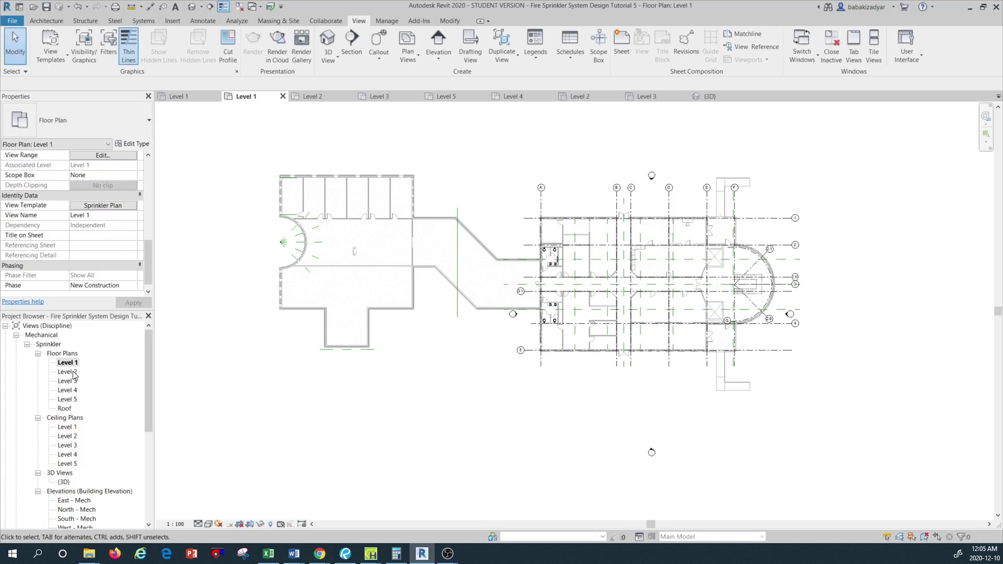
# - Select the Sprinkler floor plans Level 2 through Level 5 and Roof, and assign the Sprinkler Plan view template to all of them
pyautogui.click(73, 372)
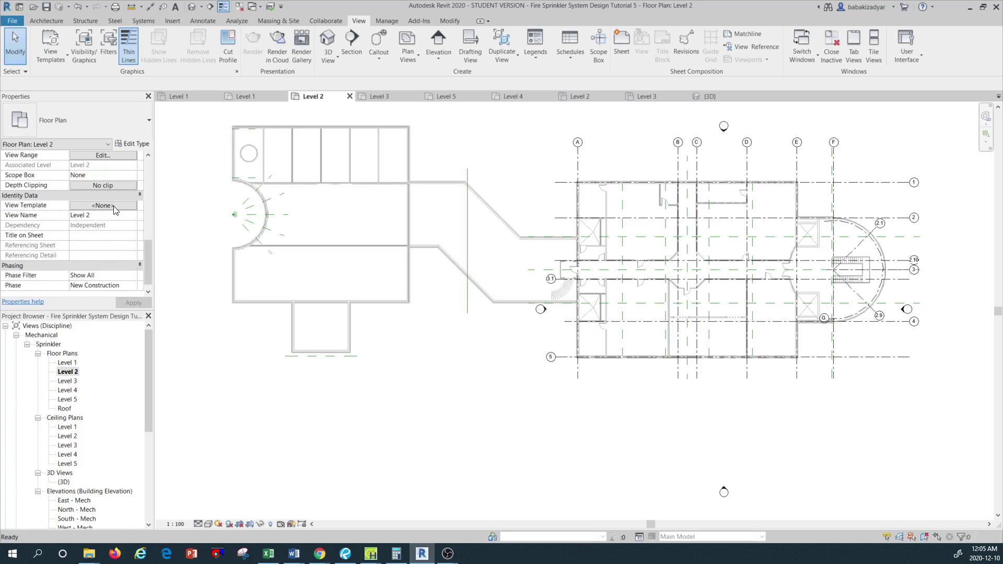
pyautogui.click(76, 374)
pyautogui.keyDown('shift'); pyautogui.click(72, 390); pyautogui.keyUp('shift')
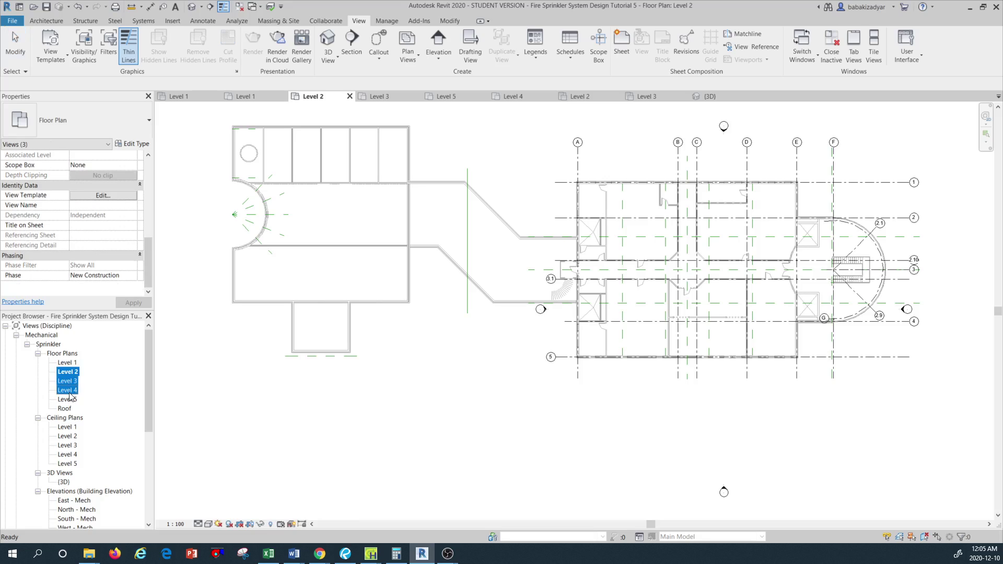
pyautogui.click(67, 381)
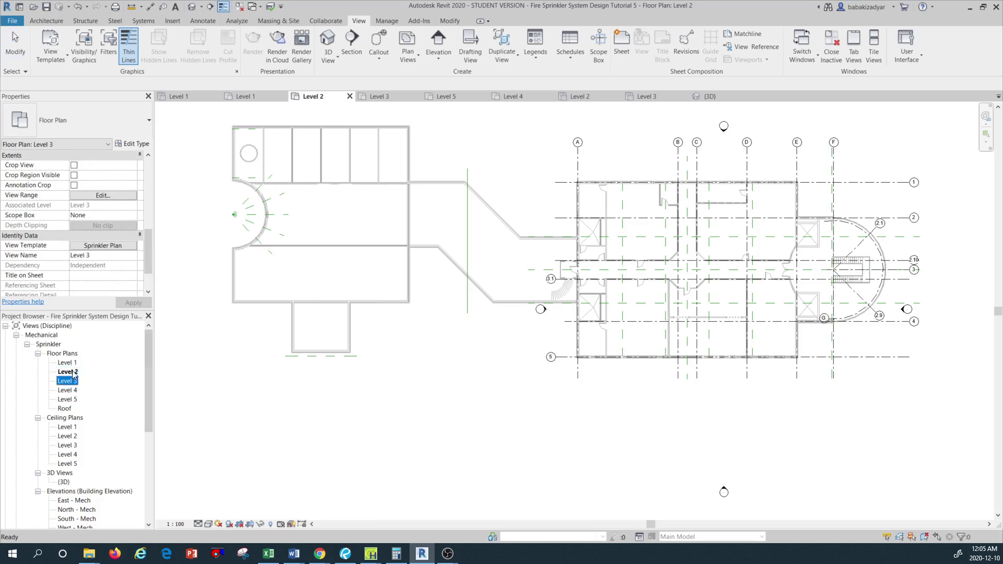
pyautogui.click(73, 374)
pyautogui.keyDown('shift'); pyautogui.click(72, 391); pyautogui.keyUp('shift')
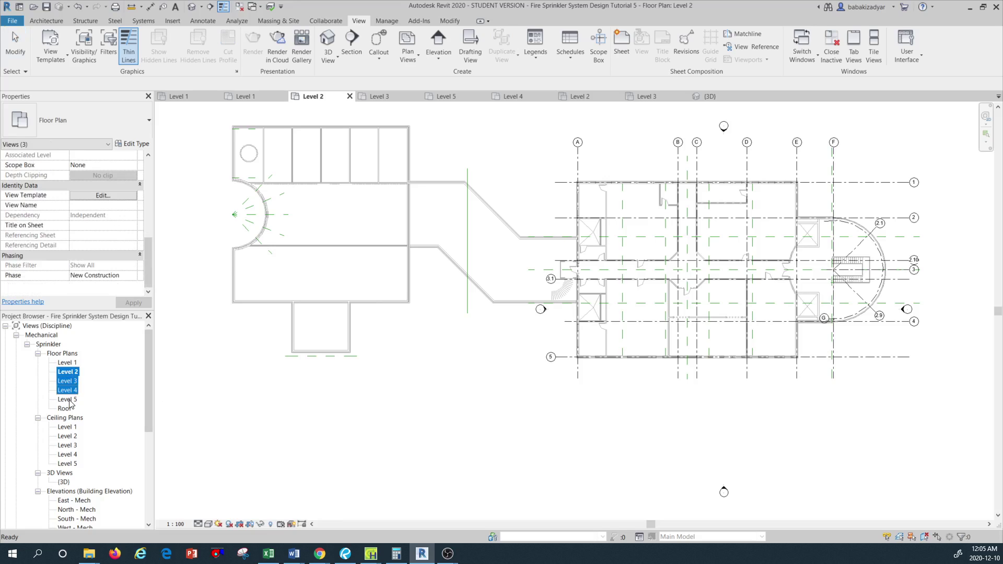
pyautogui.keyDown('shift'); pyautogui.click(66, 408); pyautogui.keyUp('shift')
pyautogui.click(103, 196)
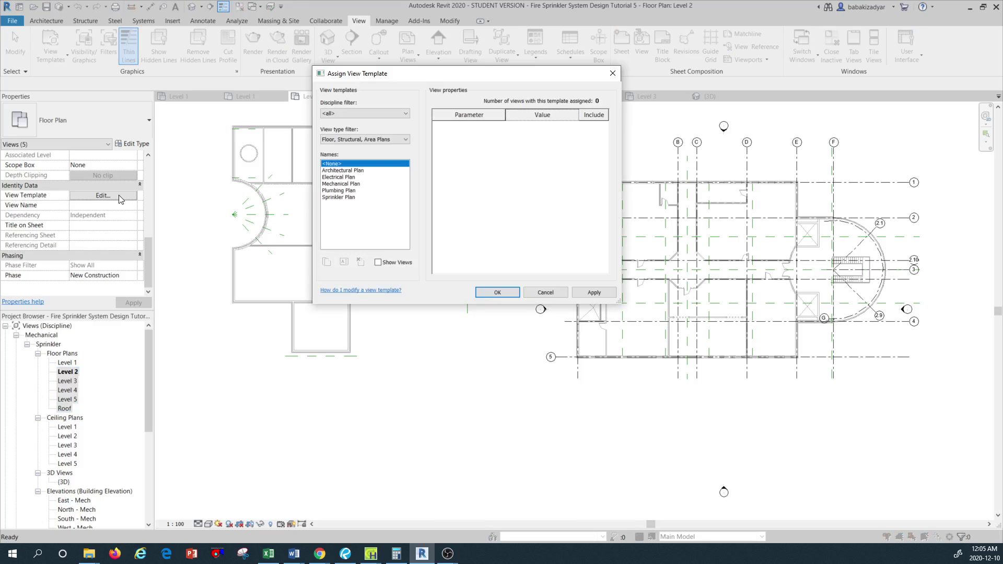
pyautogui.click(338, 198)
pyautogui.click(488, 293)
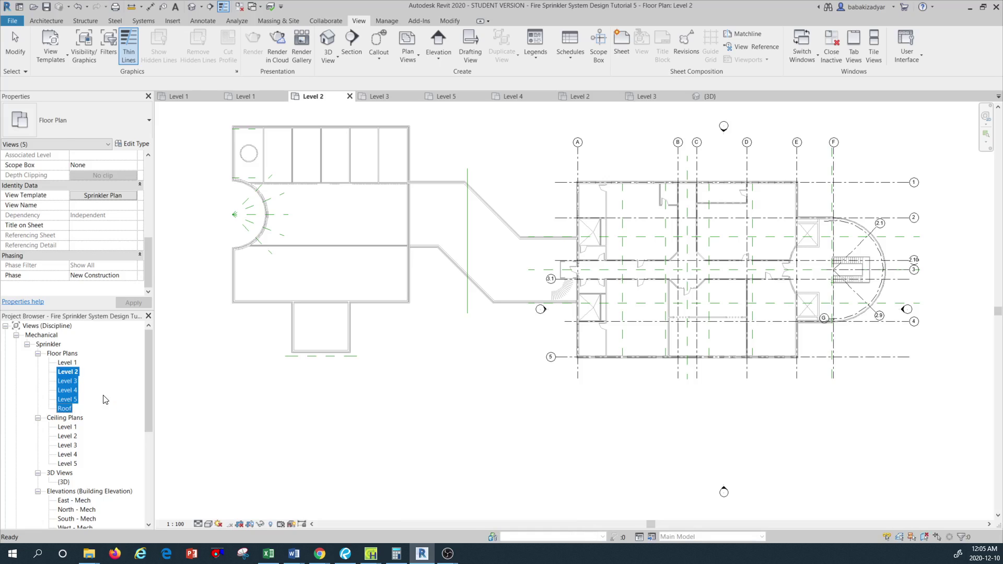
pyautogui.click(67, 427)
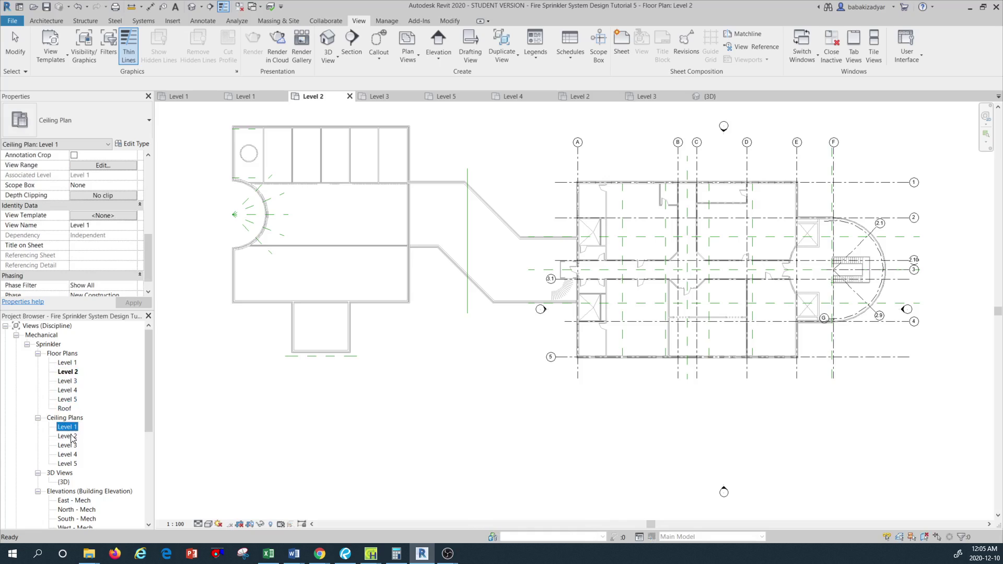
pyautogui.keyDown('shift'); pyautogui.click(71, 455); pyautogui.keyUp('shift')
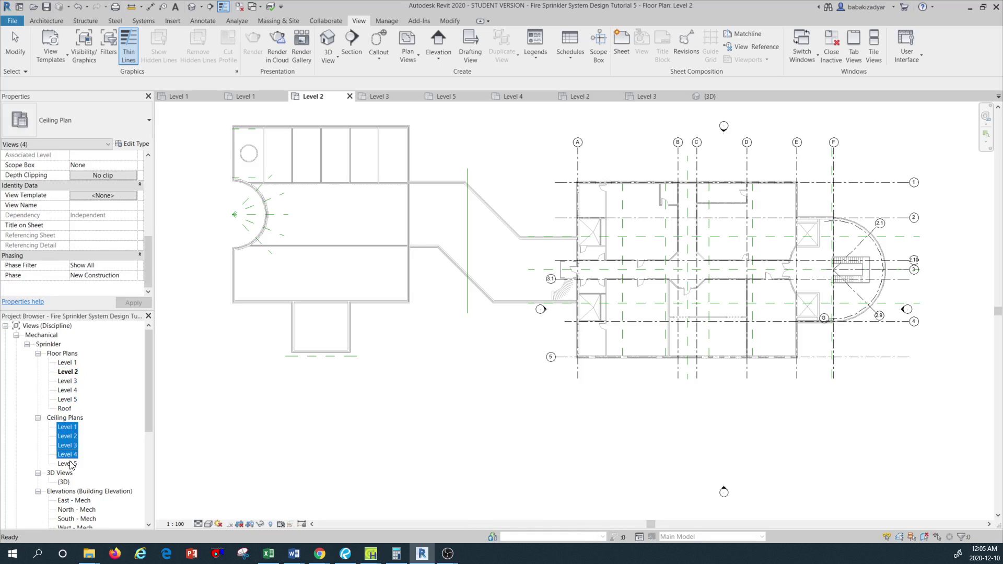
pyautogui.keyDown('shift'); pyautogui.click(71, 464); pyautogui.keyUp('shift')
pyautogui.click(103, 195)
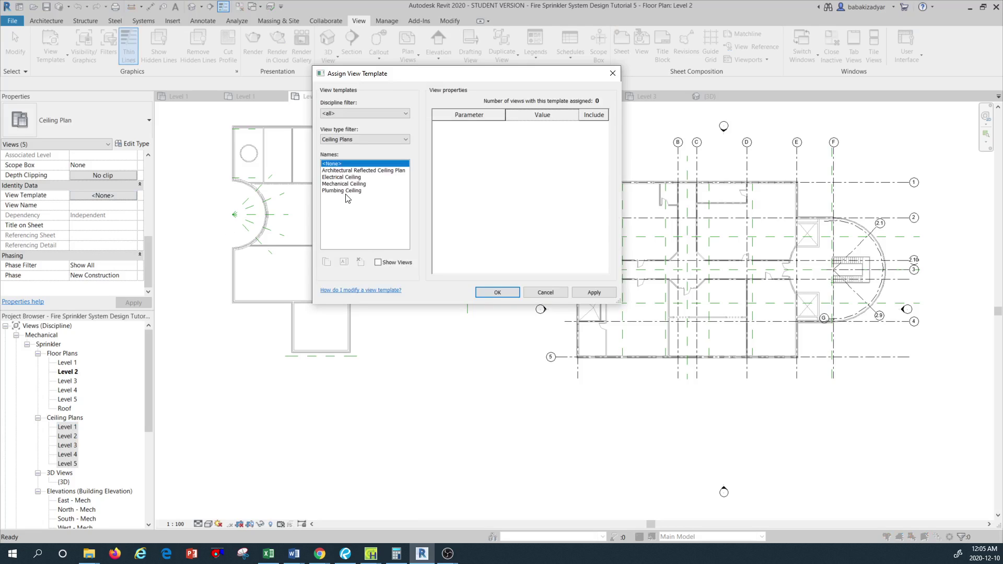
pyautogui.click(553, 294)
pyautogui.click(553, 294)
# - Open the Level 1 ceiling plan under Sprinkler and create a view template from it named Sprinkler Ceiling Plan
pyautogui.doubleClick(71, 428)
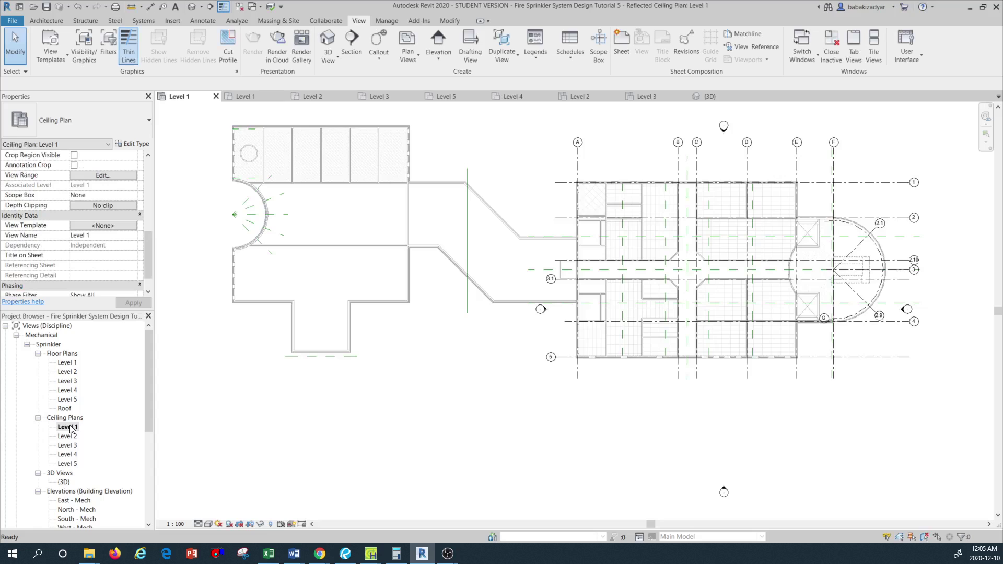
pyautogui.rightClick(70, 427)
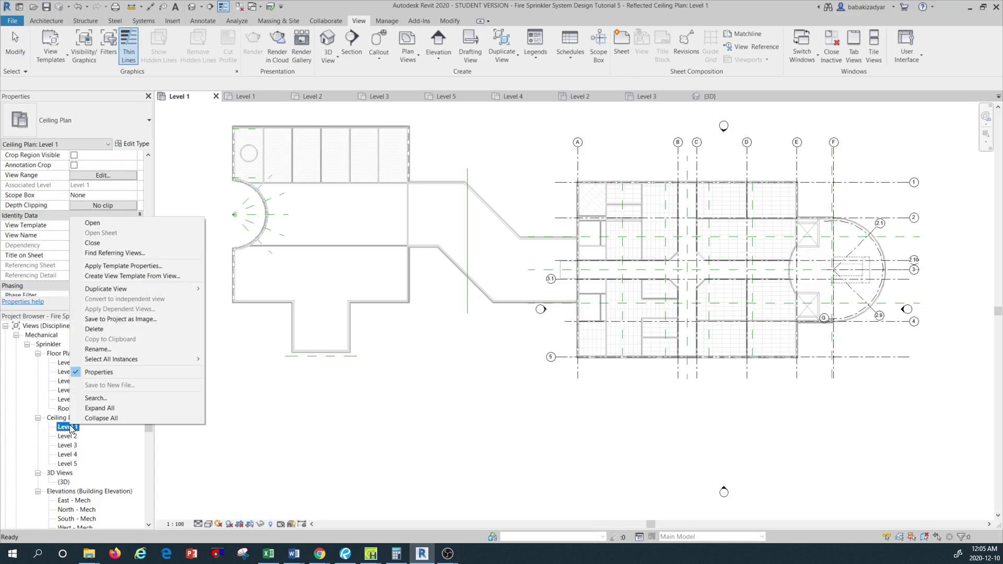
pyautogui.click(116, 279)
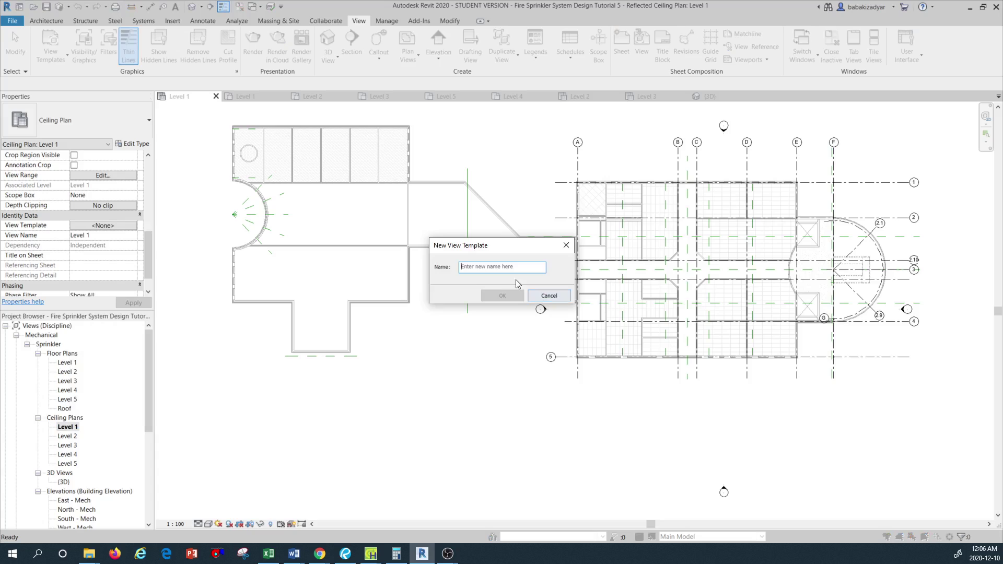
pyautogui.write('S')
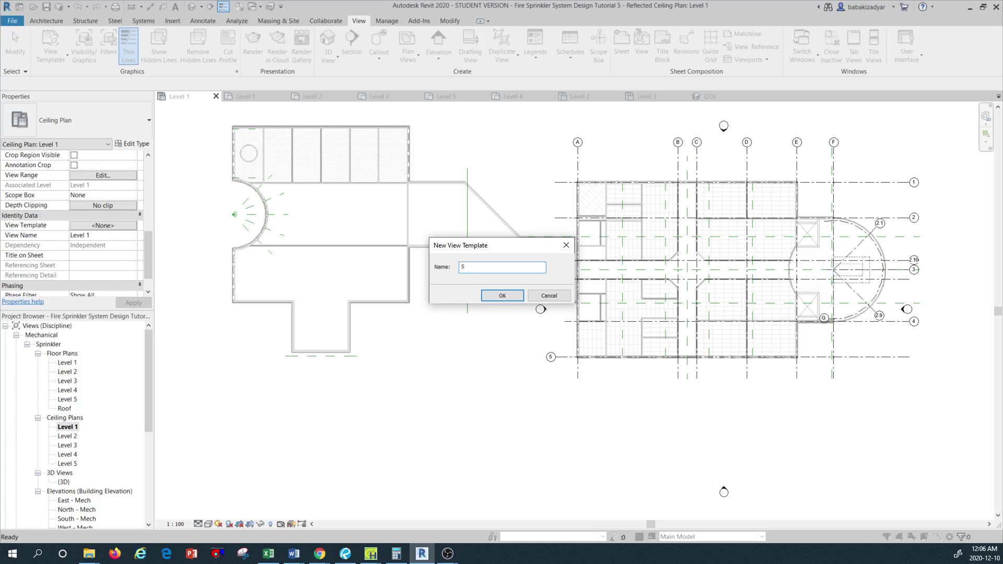
pyautogui.write('prinkler Ceiling Plan')
pyautogui.click(509, 295)
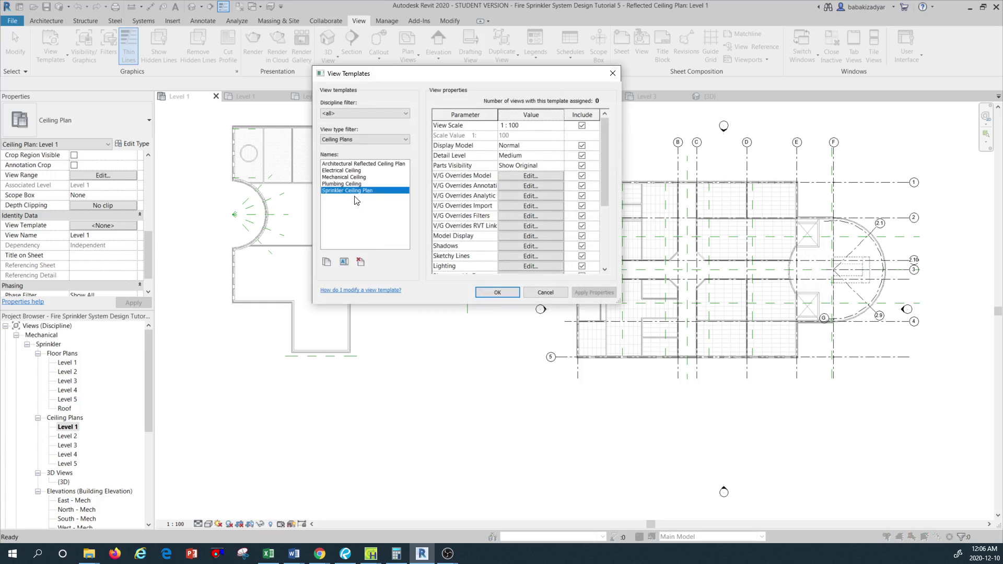
# - Review the model category visibility of the Sprinkler Ceiling Plan template and exclude View Range from the template
pyautogui.click(530, 178)
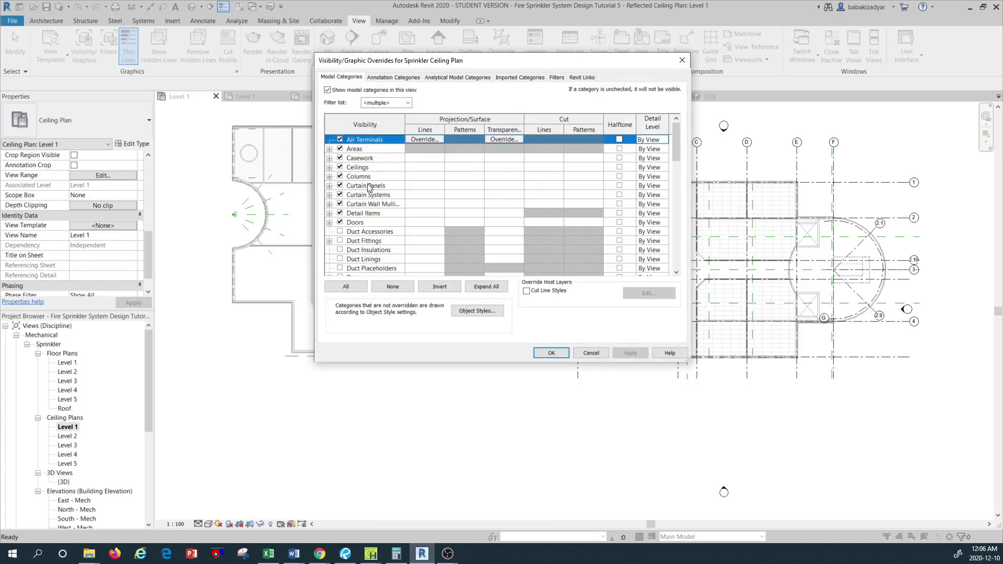
pyautogui.scroll(-1, 362, 234)
pyautogui.scroll(-2, 361, 235)
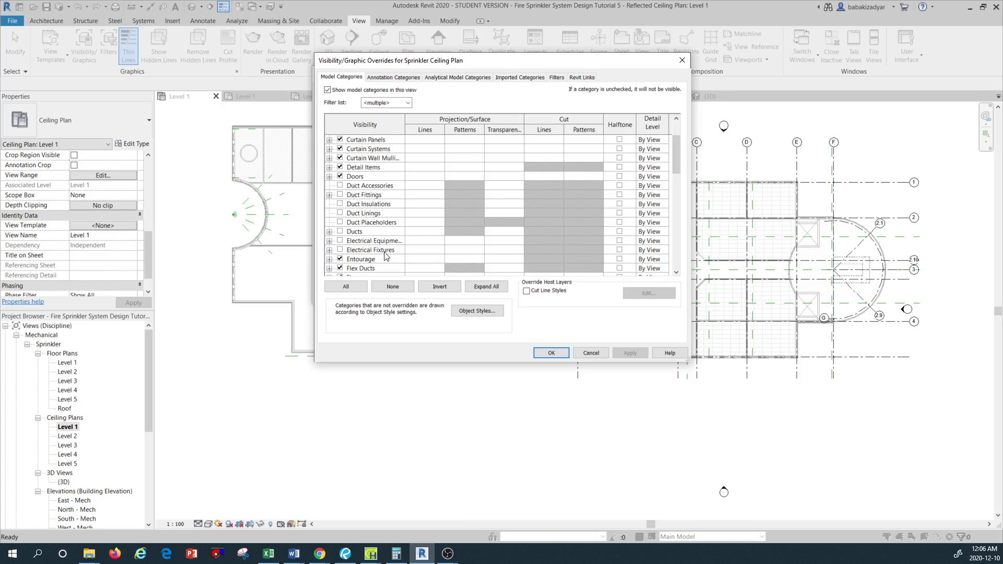
pyautogui.click(548, 352)
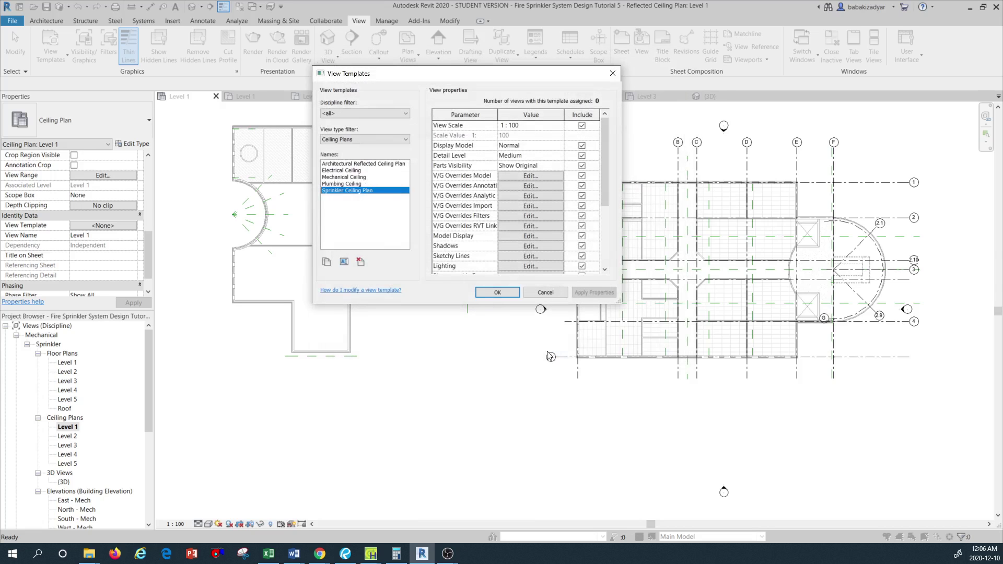
pyautogui.scroll(-2, 470, 246)
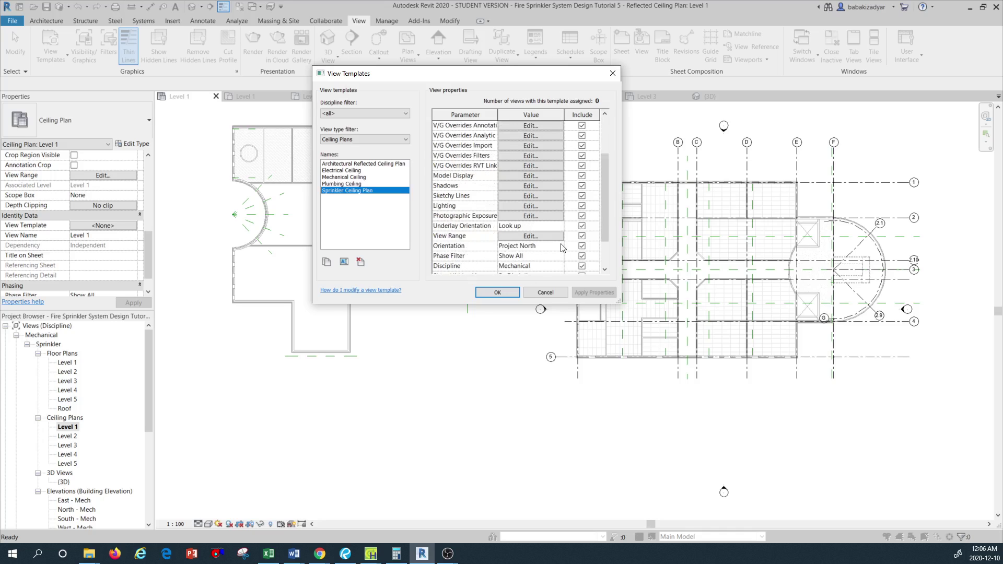
pyautogui.click(582, 237)
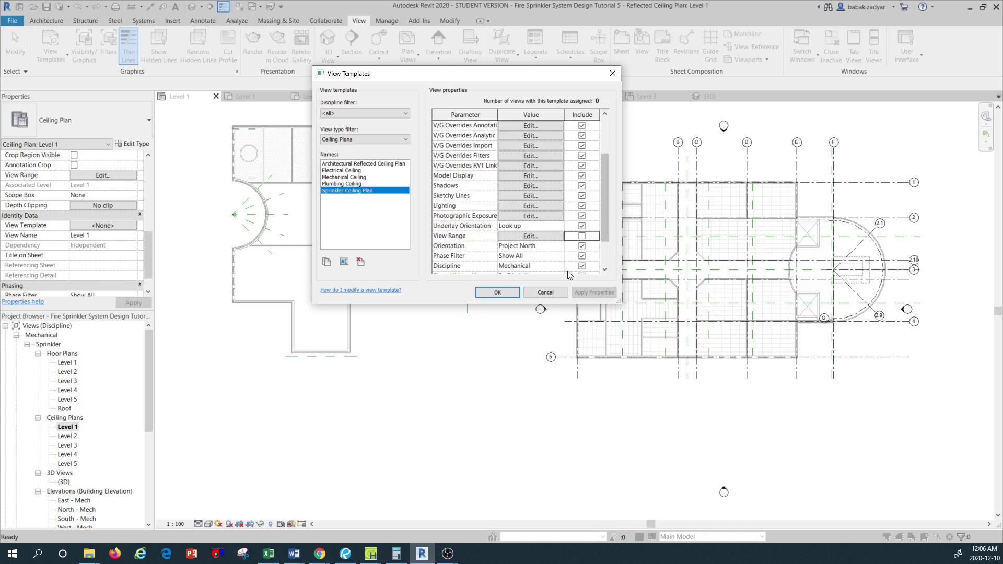
pyautogui.click(497, 292)
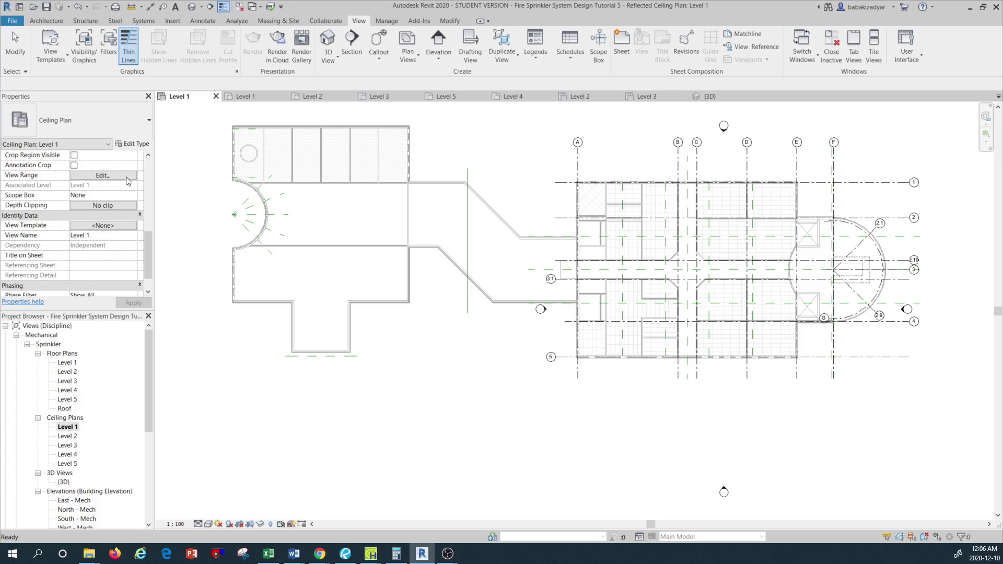
# - Assign the Sprinkler Ceiling Plan view template to the Level 1 ceiling plan
pyautogui.click(111, 230)
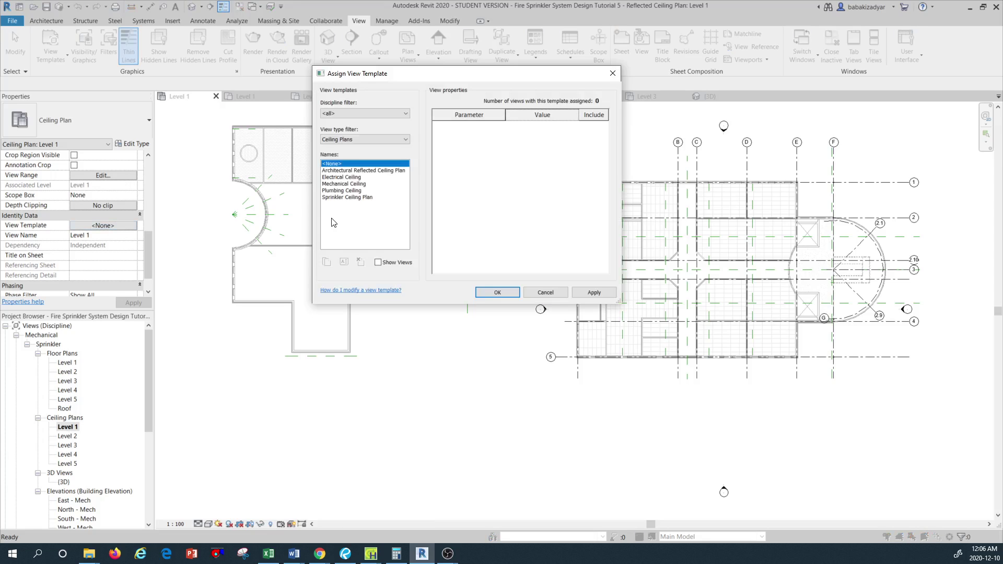
pyautogui.click(353, 197)
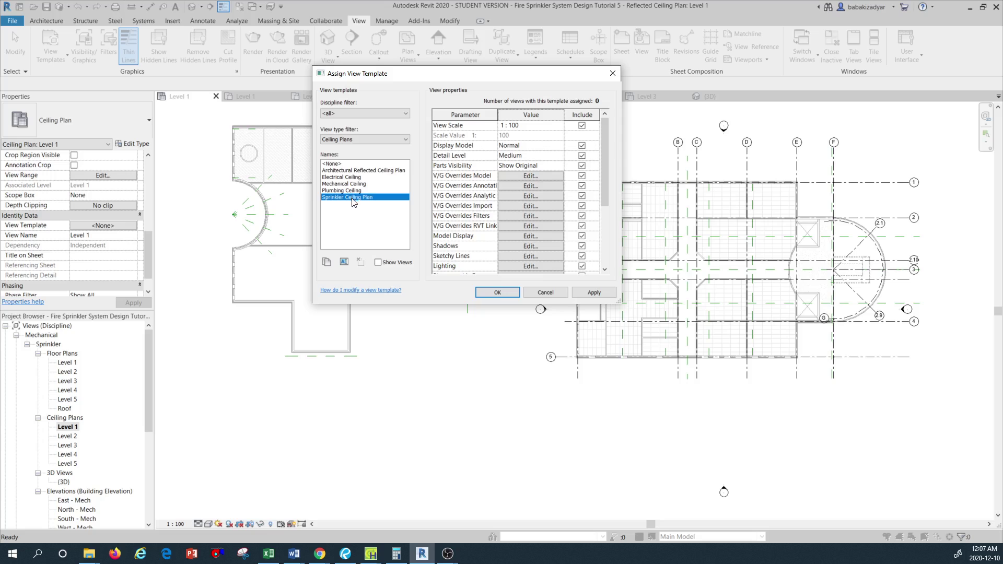
pyautogui.click(593, 292)
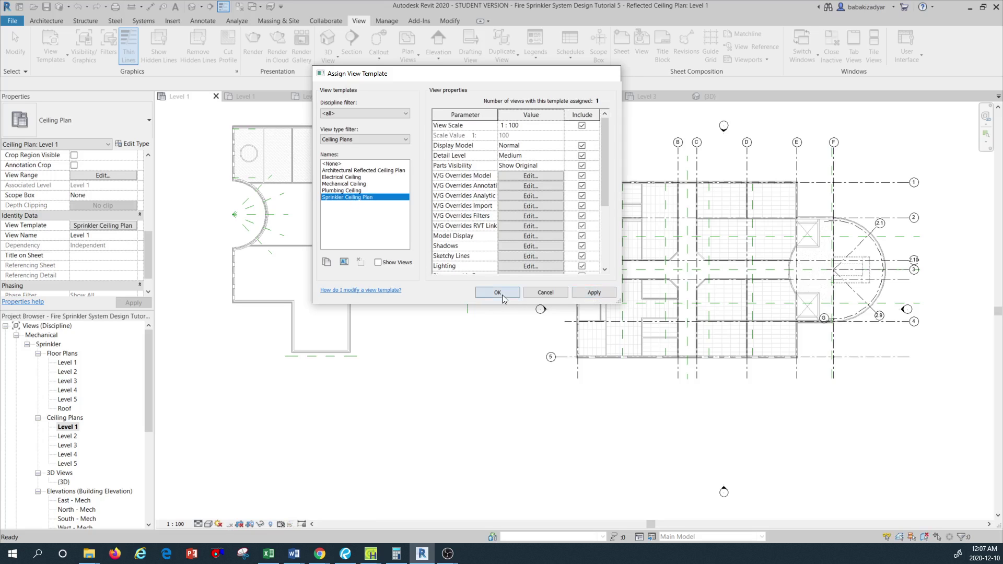
pyautogui.click(502, 295)
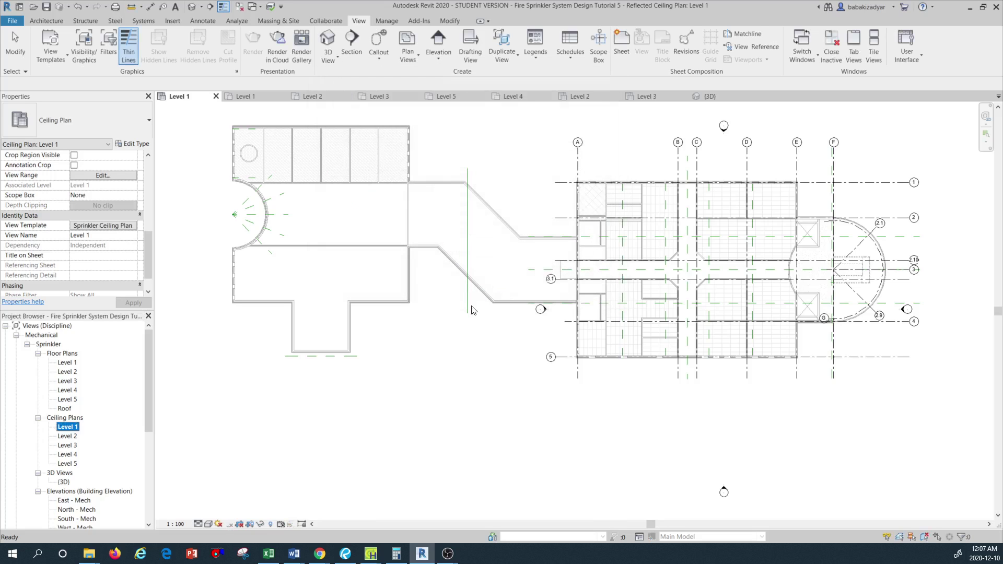
# - Select the Sprinkler ceiling plans Level 1 through Level 5 and assign the Sprinkler Ceiling Plan view template to all of them
pyautogui.keyDown('ctrl'); pyautogui.click(68, 437); pyautogui.keyUp('ctrl')
pyautogui.keyDown('ctrl'); pyautogui.click(72, 446); pyautogui.keyUp('ctrl')
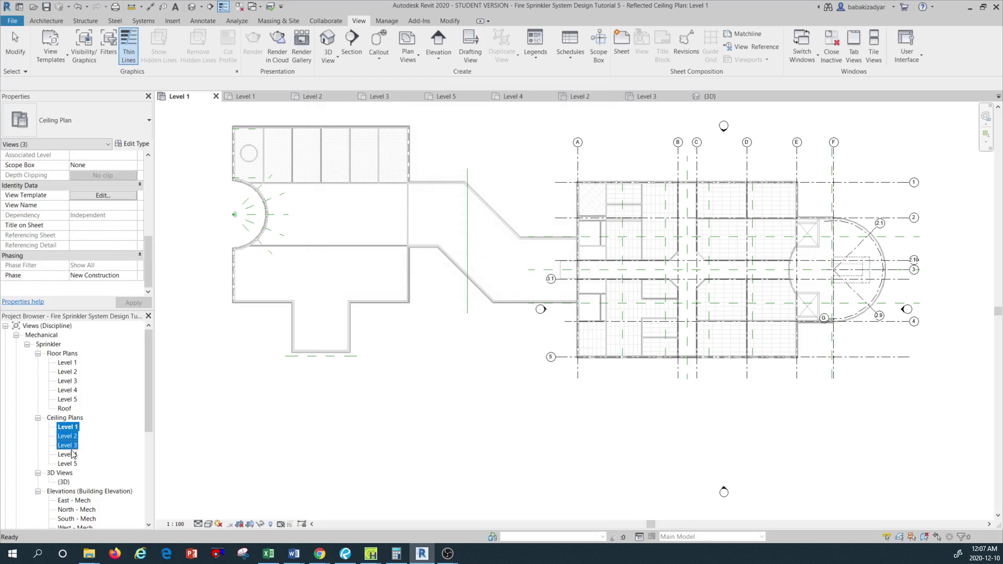
pyautogui.keyDown('ctrl'); pyautogui.click(70, 455); pyautogui.keyUp('ctrl')
pyautogui.keyDown('ctrl'); pyautogui.click(68, 464); pyautogui.keyUp('ctrl')
pyautogui.rightClick(72, 459)
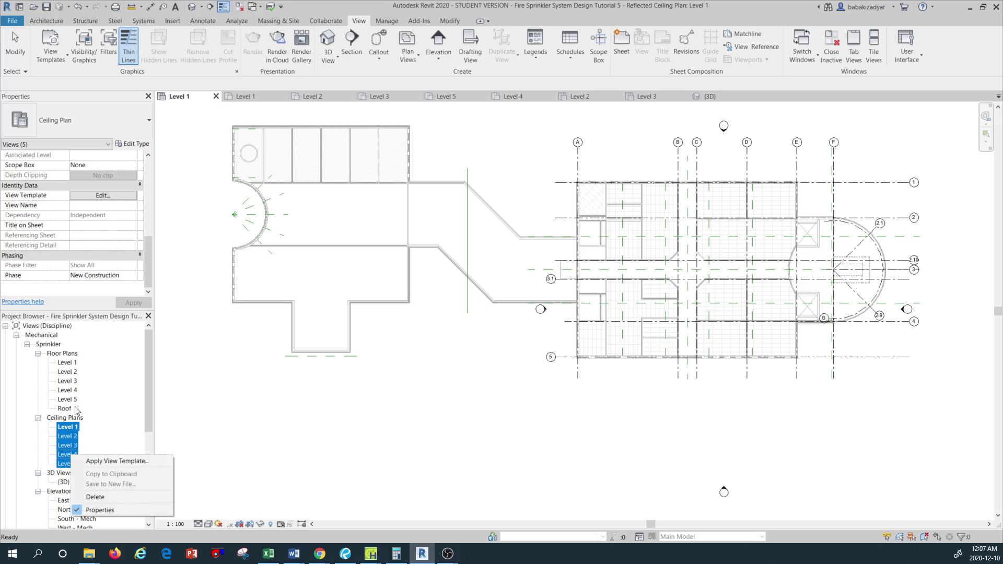
pyautogui.click(108, 195)
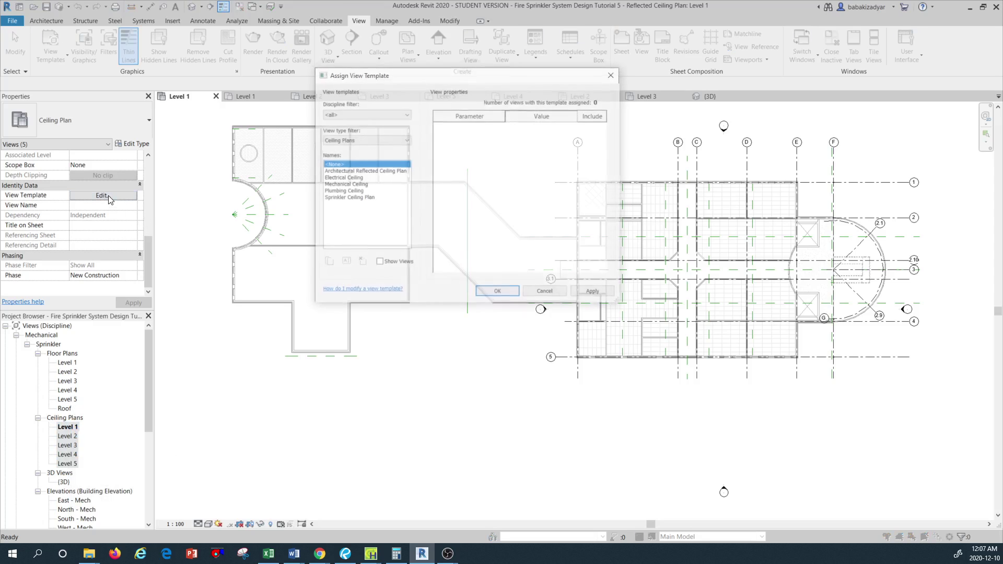
pyautogui.click(349, 198)
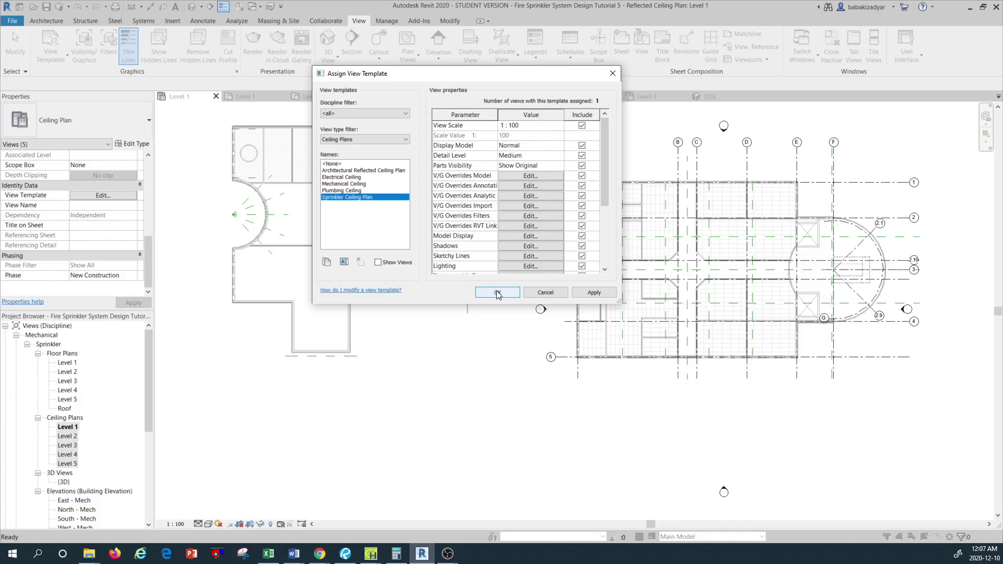
pyautogui.click(594, 293)
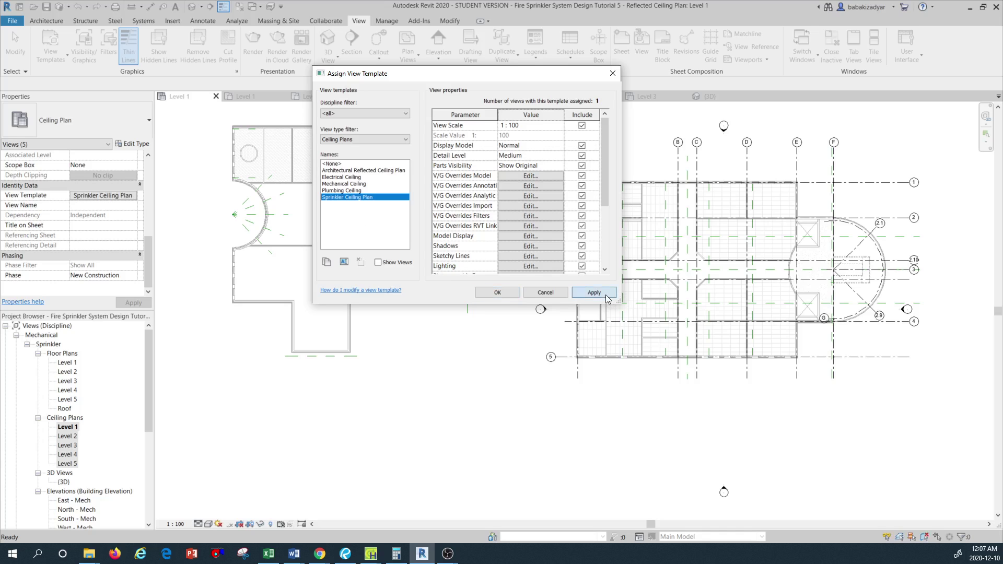
pyautogui.click(497, 292)
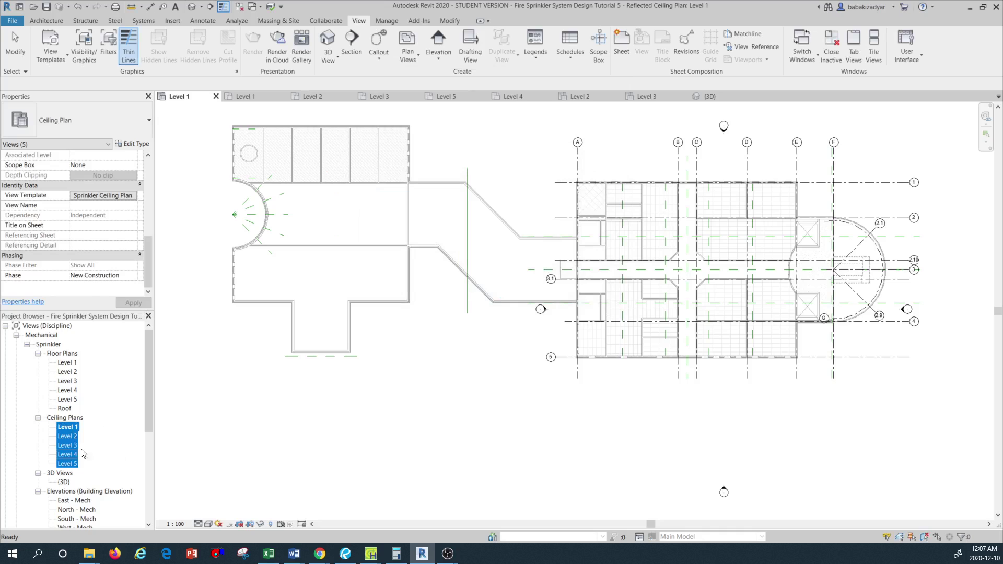
# - Set the view template of the Level 2 ceiling plan to <None>
pyautogui.click(72, 436)
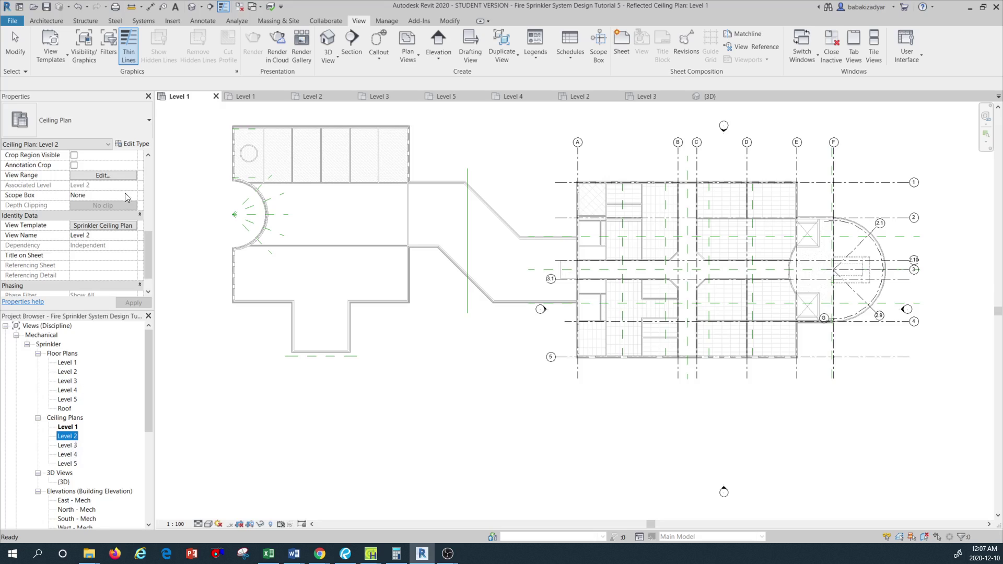
pyautogui.click(117, 229)
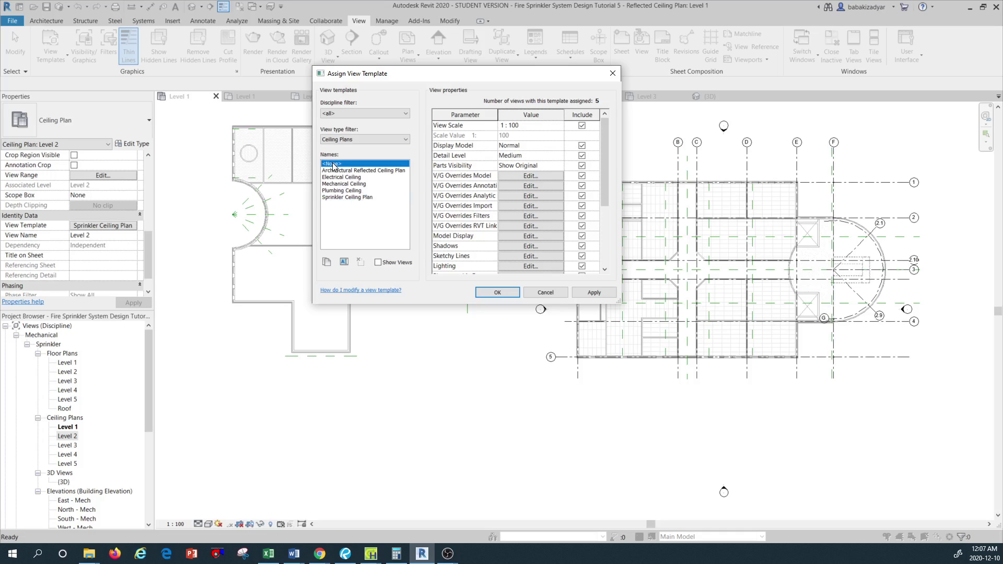
pyautogui.click(332, 164)
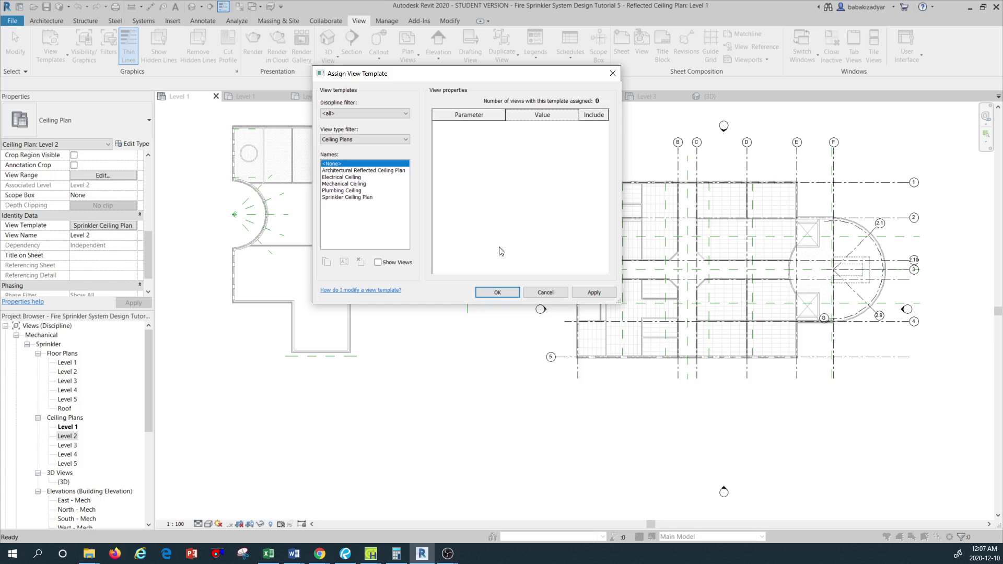
pyautogui.click(588, 292)
pyautogui.click(505, 293)
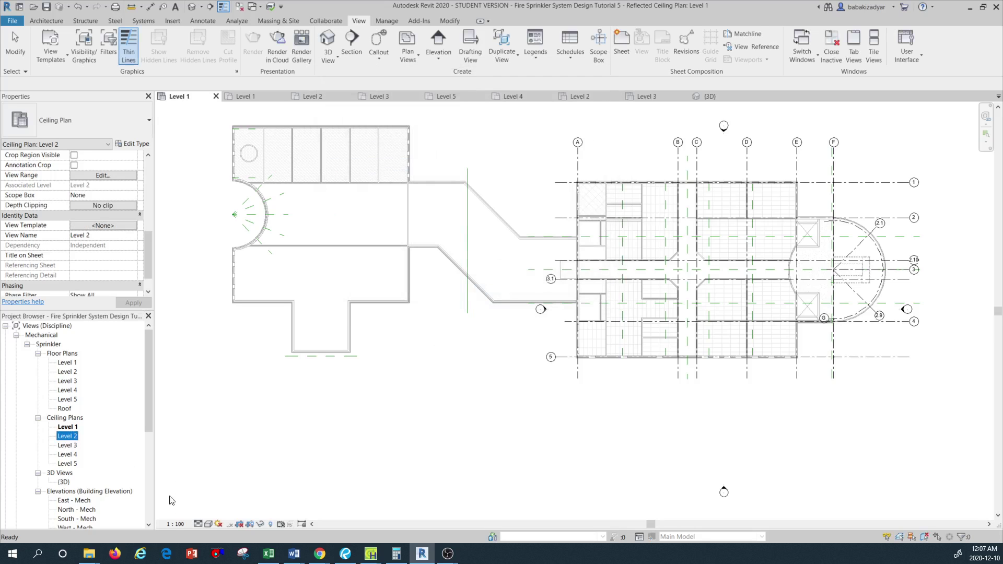
# - Check the view scale options of the Level 1 ceiling plan, and open the Level 2 ceiling plan to compare its scale options
pyautogui.click(179, 524)
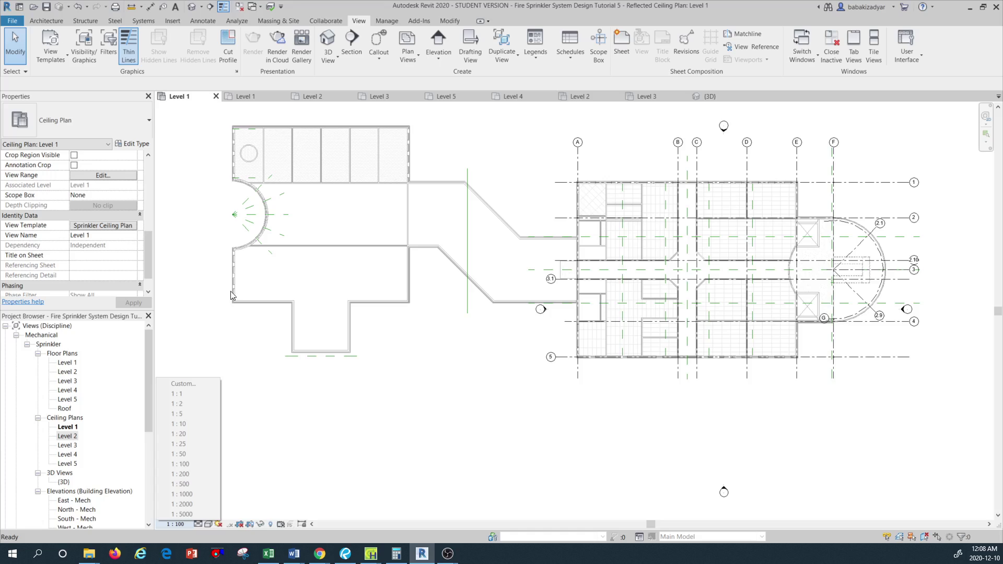
pyautogui.click(168, 364)
pyautogui.click(71, 428)
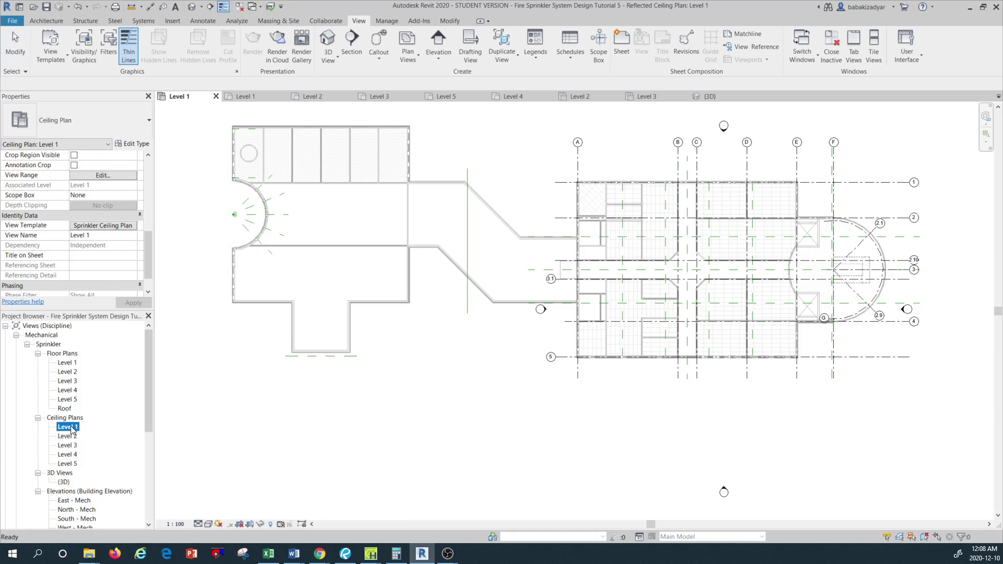
pyautogui.doubleClick(70, 436)
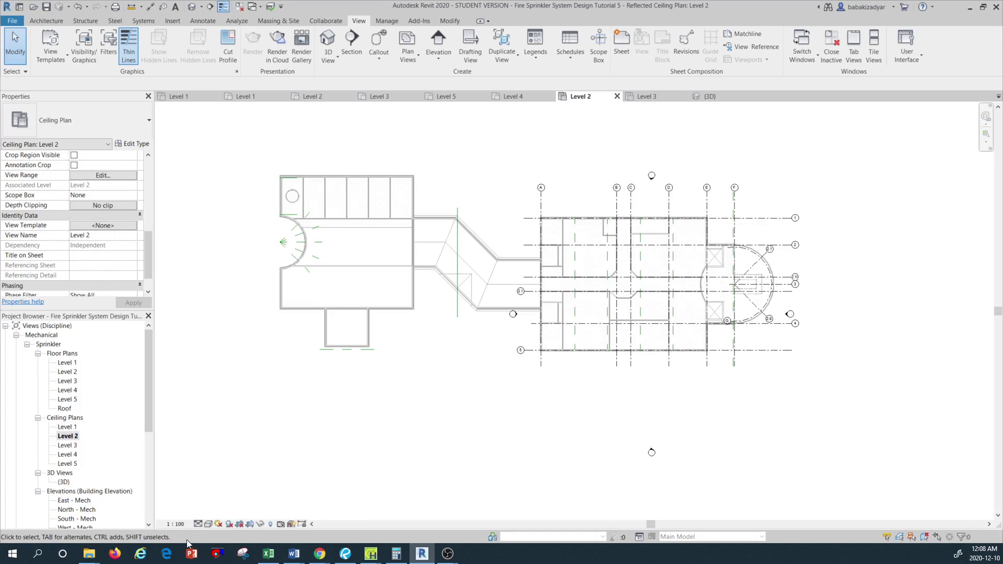
pyautogui.click(175, 524)
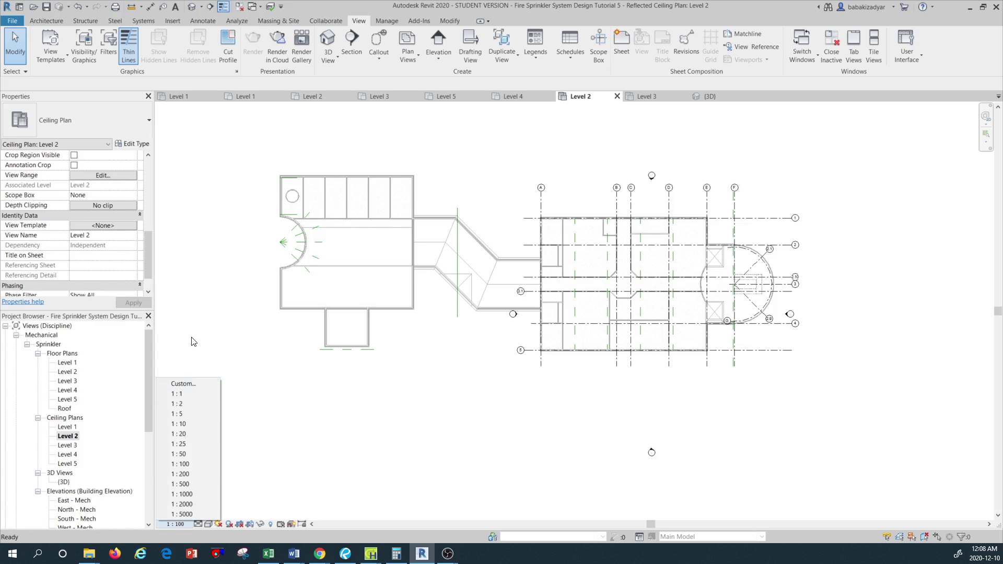
pyautogui.click(206, 308)
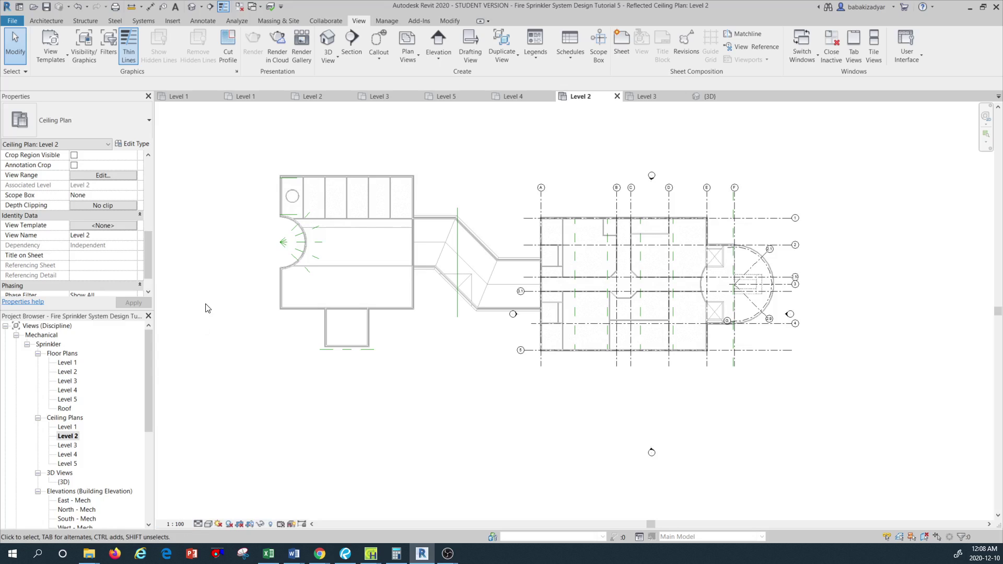
# - Assign the Sprinkler Ceiling Plan view template to the open Level 2 ceiling plan
pyautogui.click(112, 228)
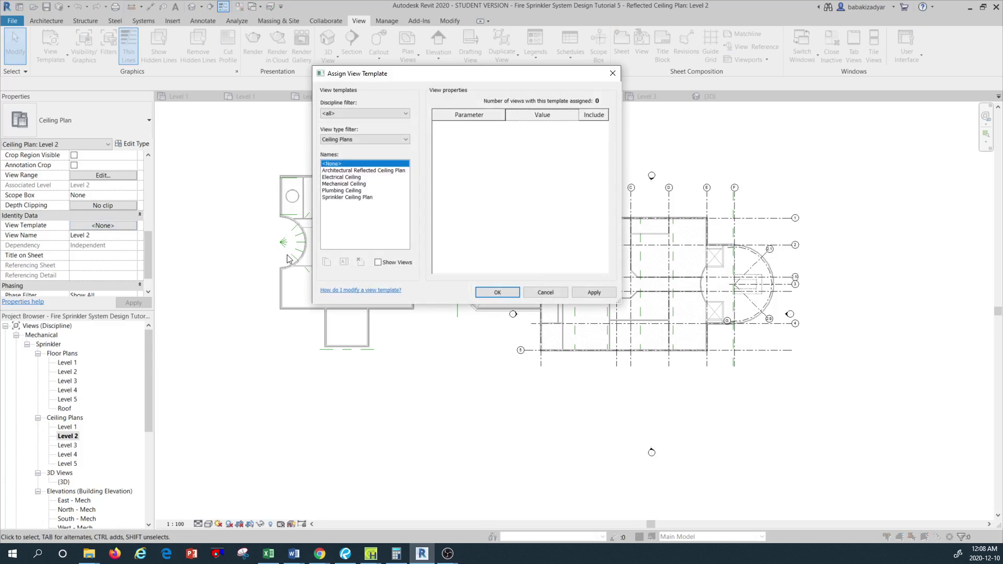
pyautogui.click(347, 197)
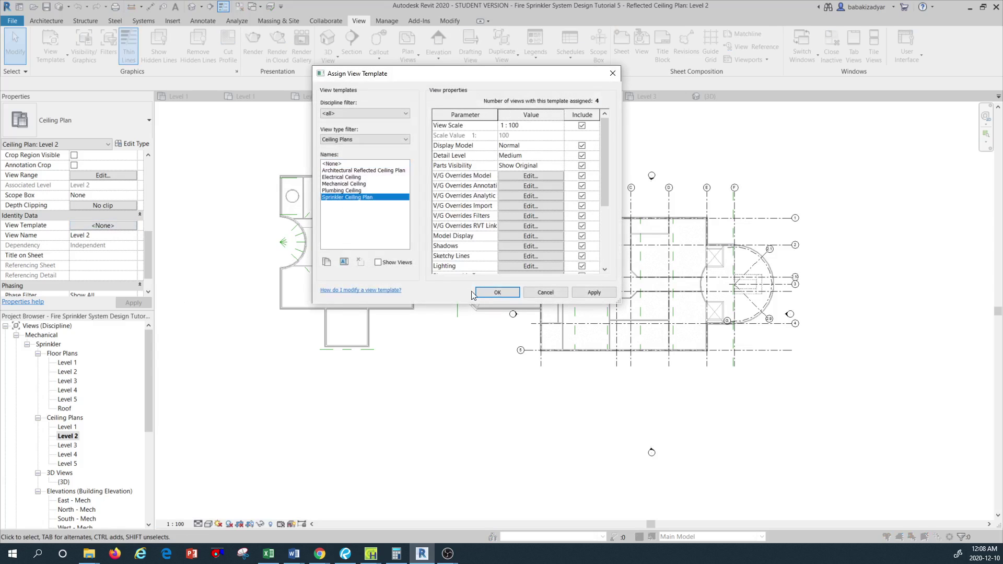
pyautogui.click(496, 292)
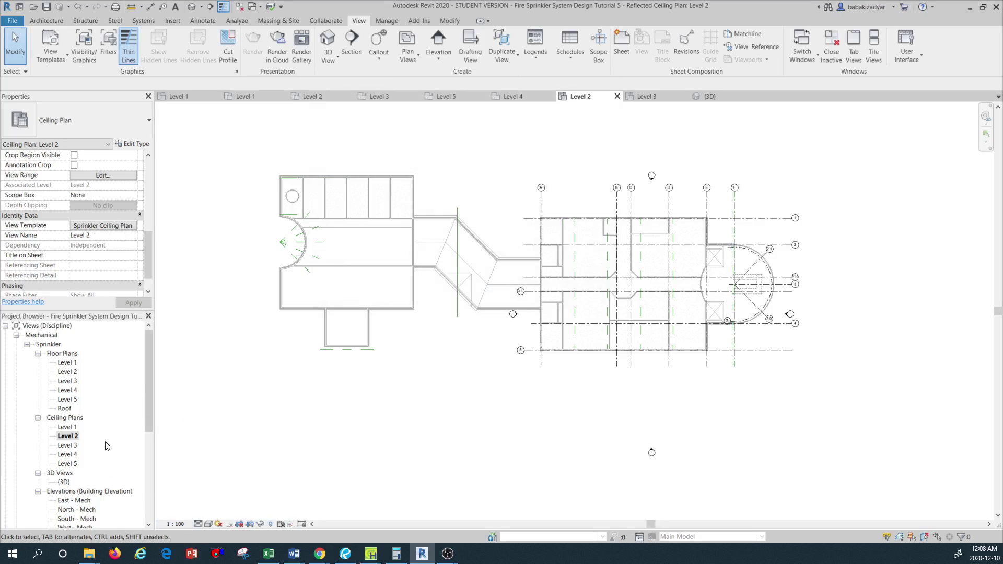
# - Check the view scale options of the Level 2 ceiling plan and view its assigned template's settings without changing them
pyautogui.click(177, 524)
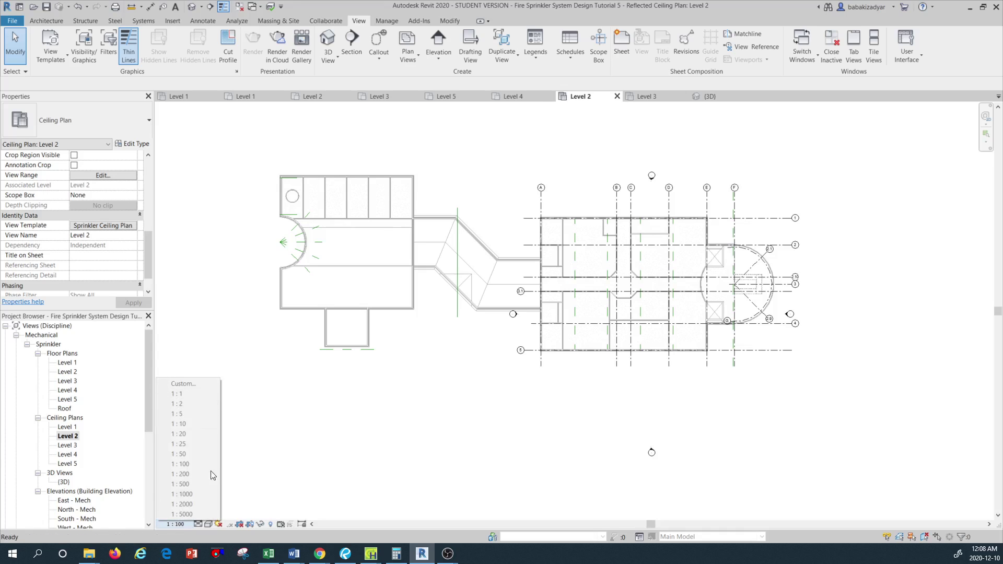
pyautogui.click(301, 404)
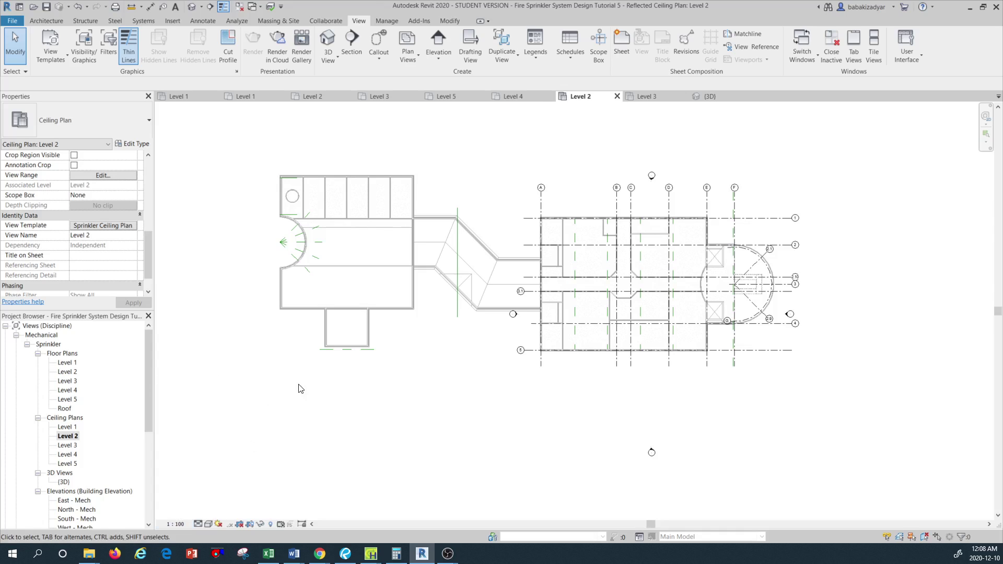
pyautogui.click(95, 228)
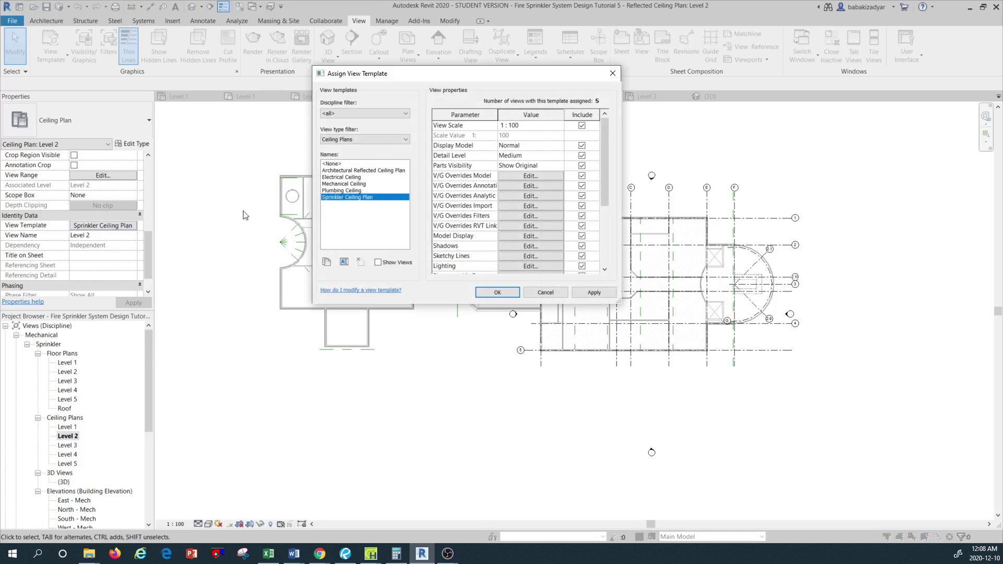
pyautogui.click(542, 294)
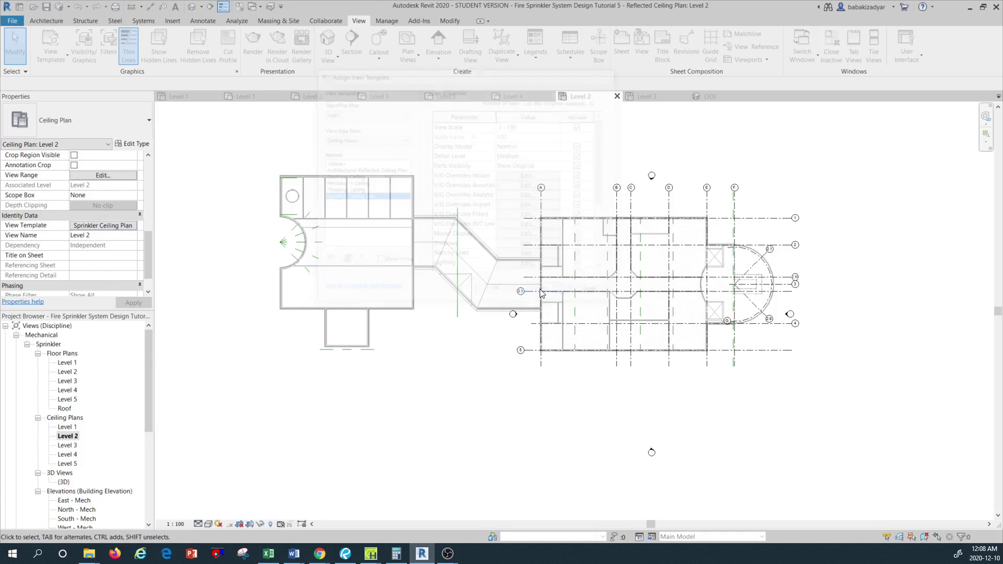